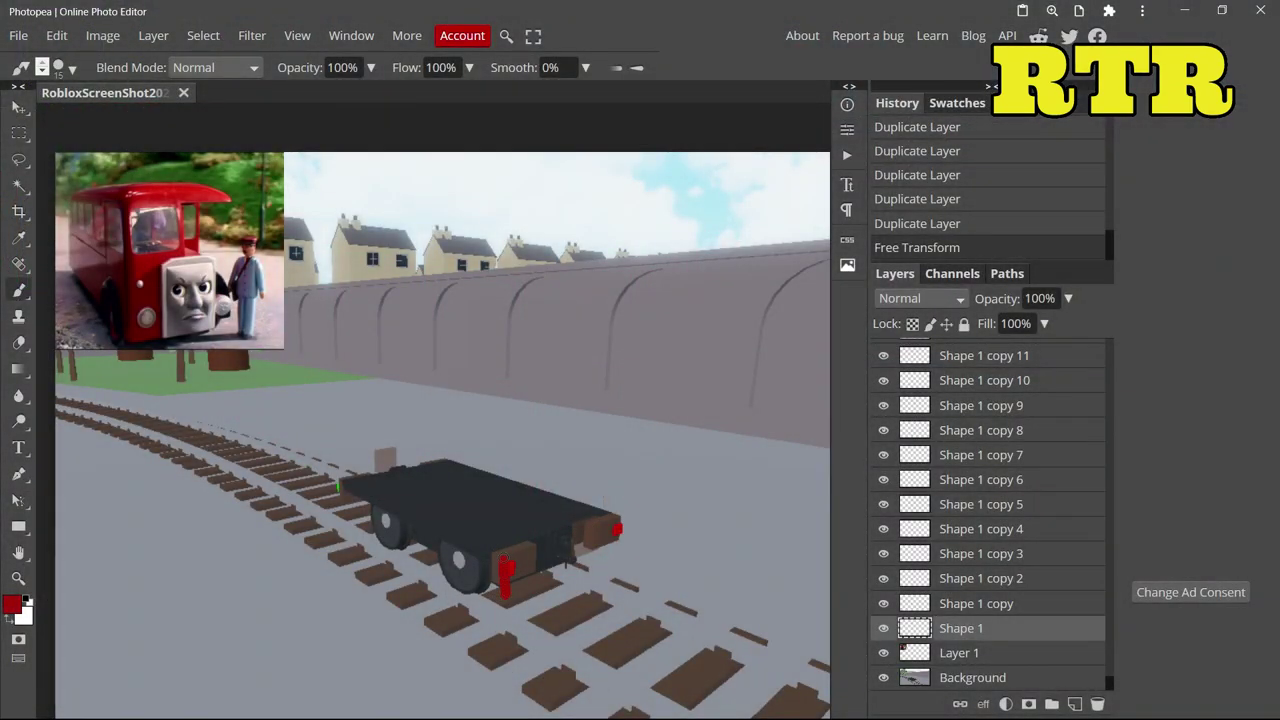
drag(523, 586, 509, 429)
click(917, 223)
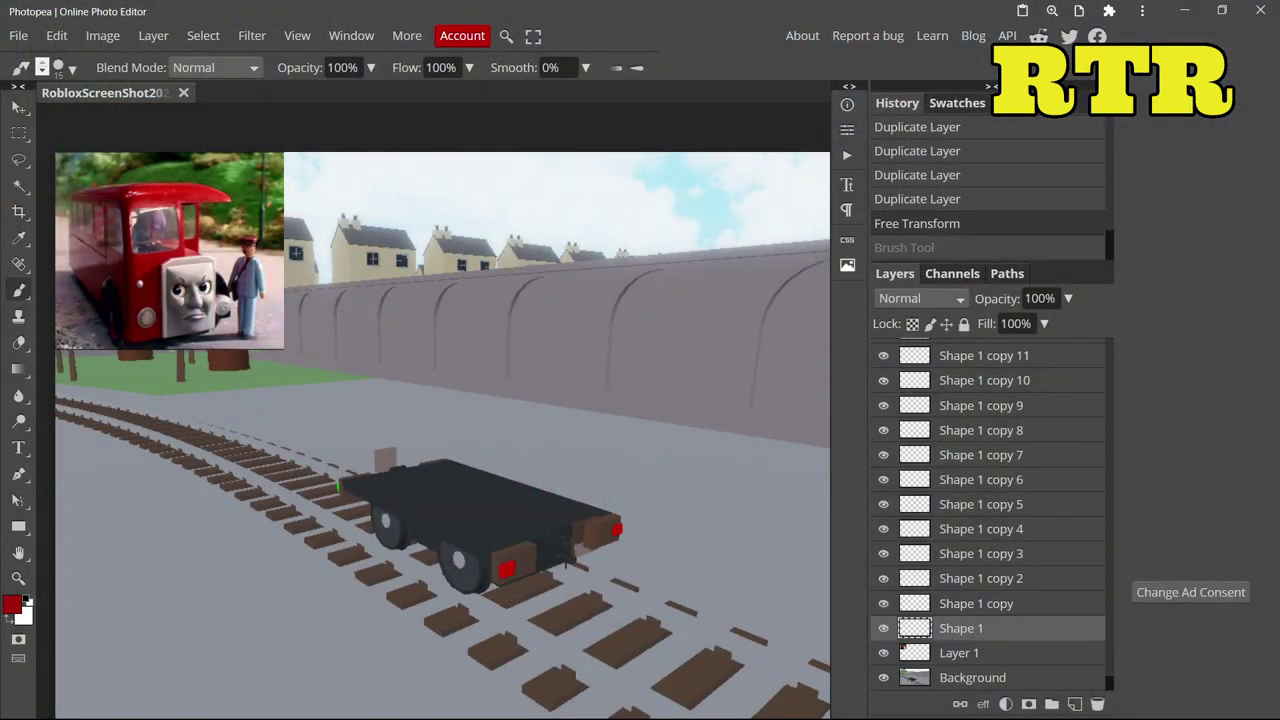
drag(520, 507, 526, 438)
click(915, 221)
- Paint the bus's front corner post, roof edge and lower front panel in red on Shape 1 with a 55 px brush
click(75, 68)
click(204, 117)
mouse_move(513, 582)
mouse_down()
mouse_move(510, 382)
mouse_move(300, 347)
mouse_up()
key(e)
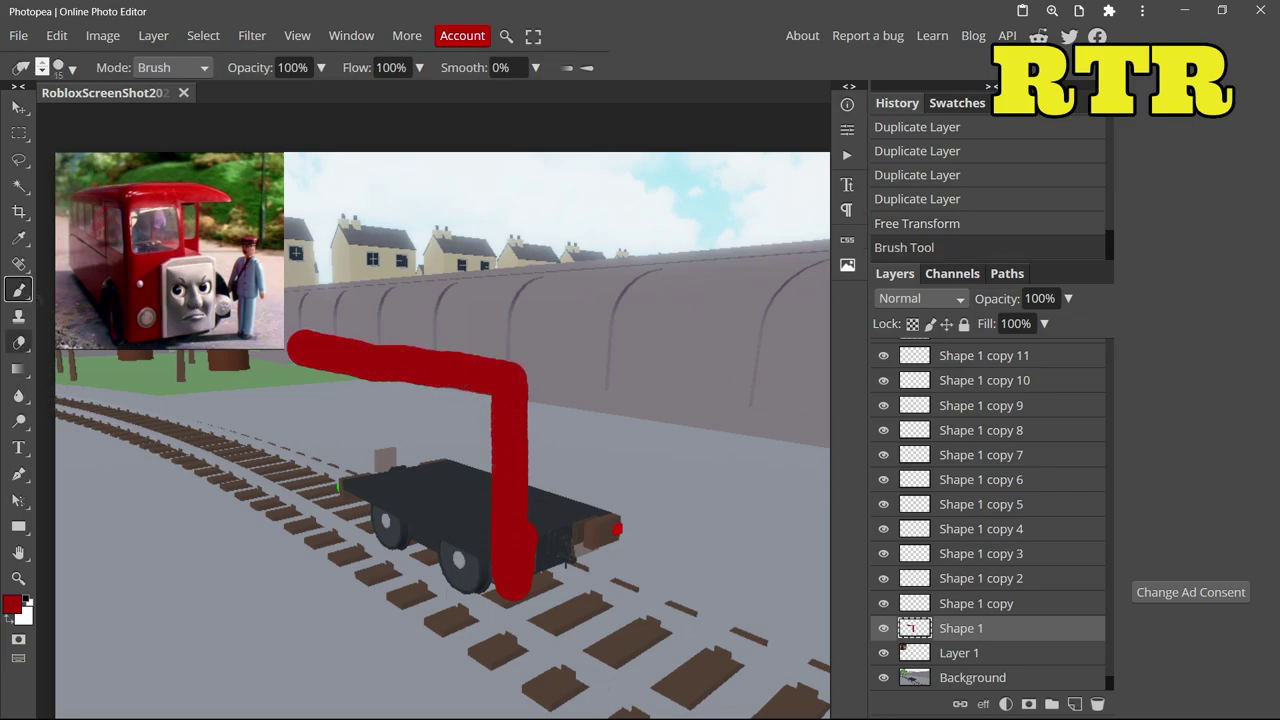
key(b)
drag(522, 485, 560, 498)
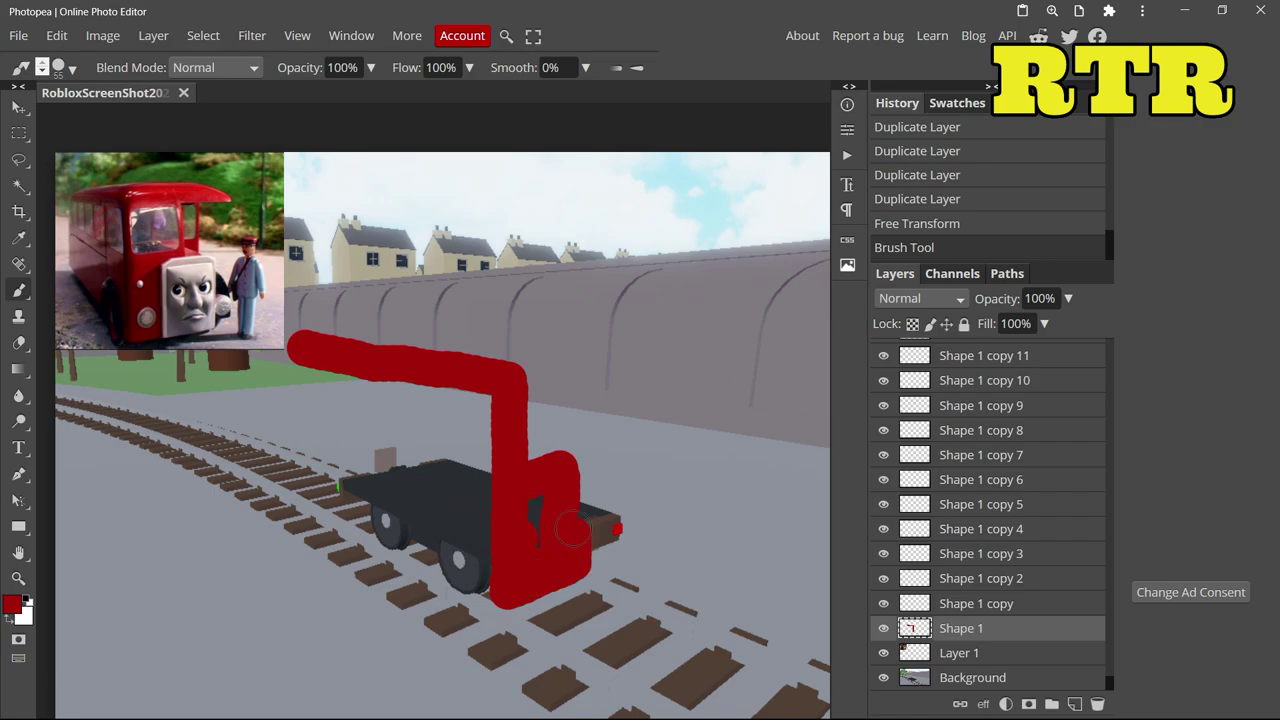
drag(530, 559, 530, 510)
- On Shape 1 copy, outline the bus's radiator panel in grey 8e8e8e with a 15 px brush
click(12, 604)
click(152, 304)
click(506, 427)
click(988, 606)
click(61, 73)
click(181, 118)
click(557, 588)
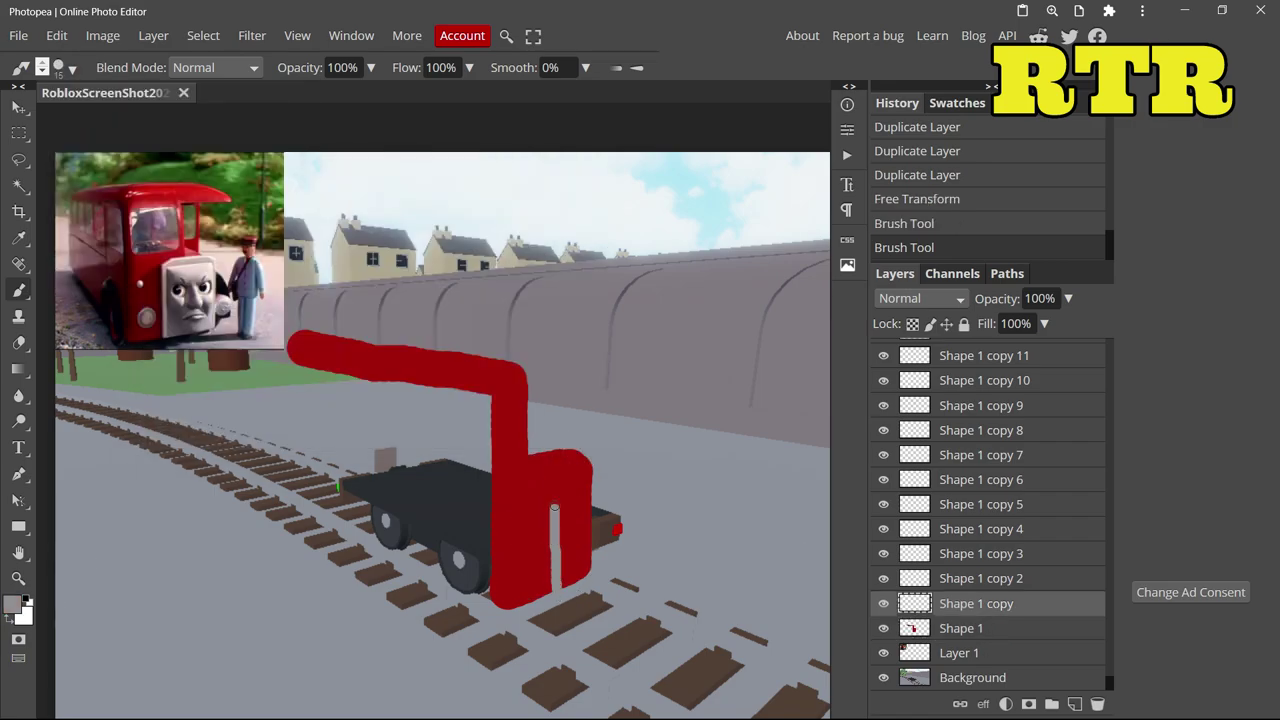
drag(638, 537, 639, 538)
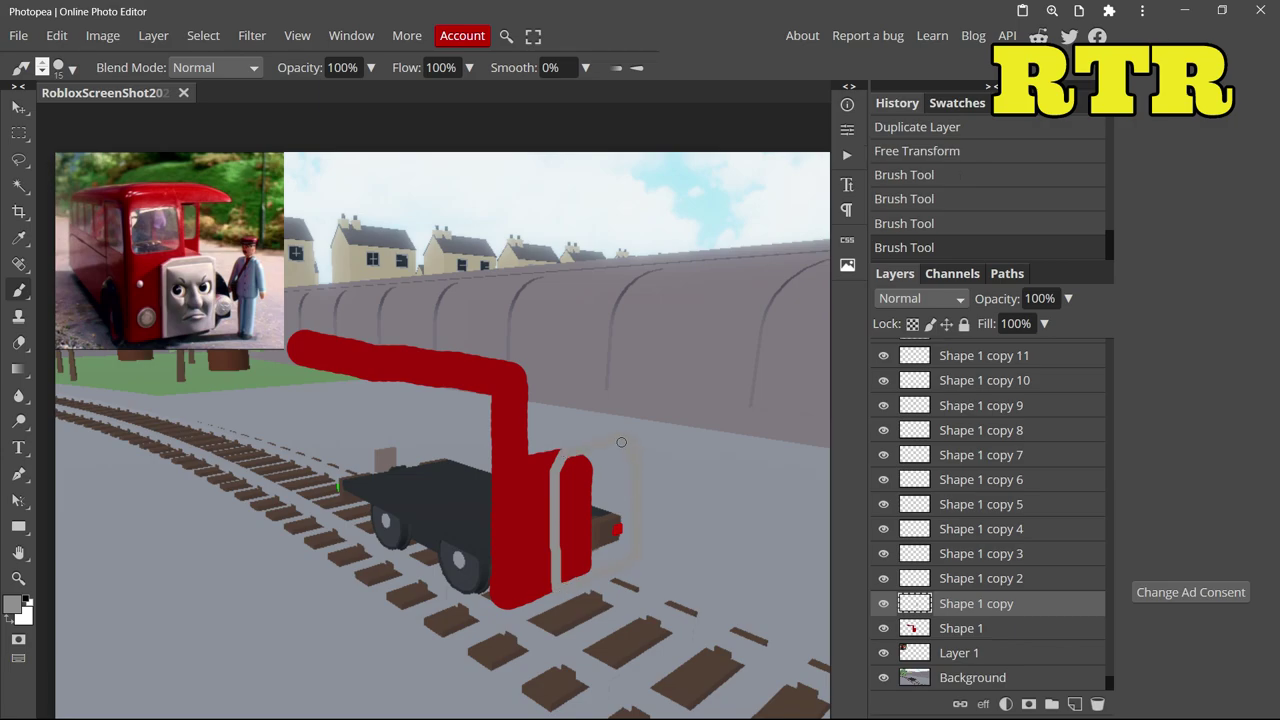
drag(621, 442, 636, 452)
- Erase excess grey along the upper part of the radiator panel's outline
scroll(668, 491, up, 5)
click(19, 370)
click(21, 342)
click(400, 179)
key(b)
- Fill the inside of the radiator panel's outline with solid grey brush strokes
scroll(129, 543, down, 3)
mouse_move(129, 543)
mouse_down()
mouse_move(243, 443)
mouse_move(459, 500)
mouse_up()
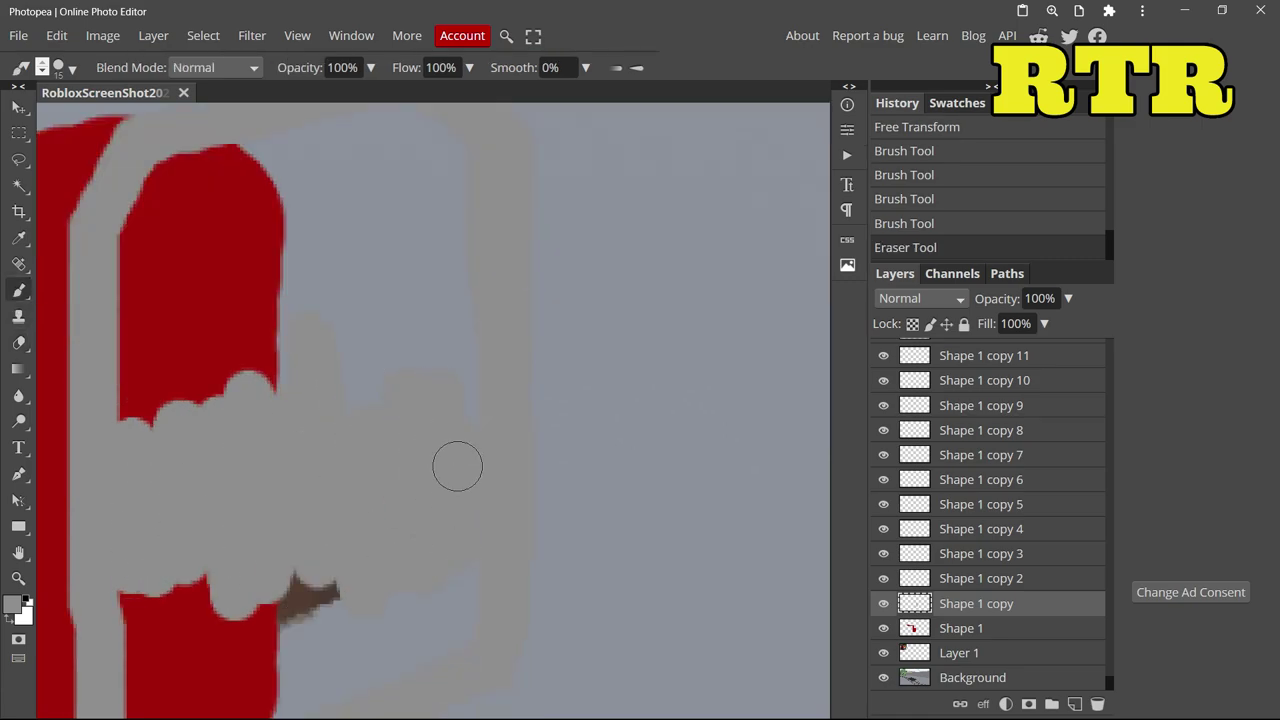
drag(376, 436, 150, 440)
scroll(145, 430, up, 1)
mouse_move(127, 385)
mouse_down()
mouse_move(146, 284)
mouse_move(343, 214)
mouse_move(451, 334)
mouse_up()
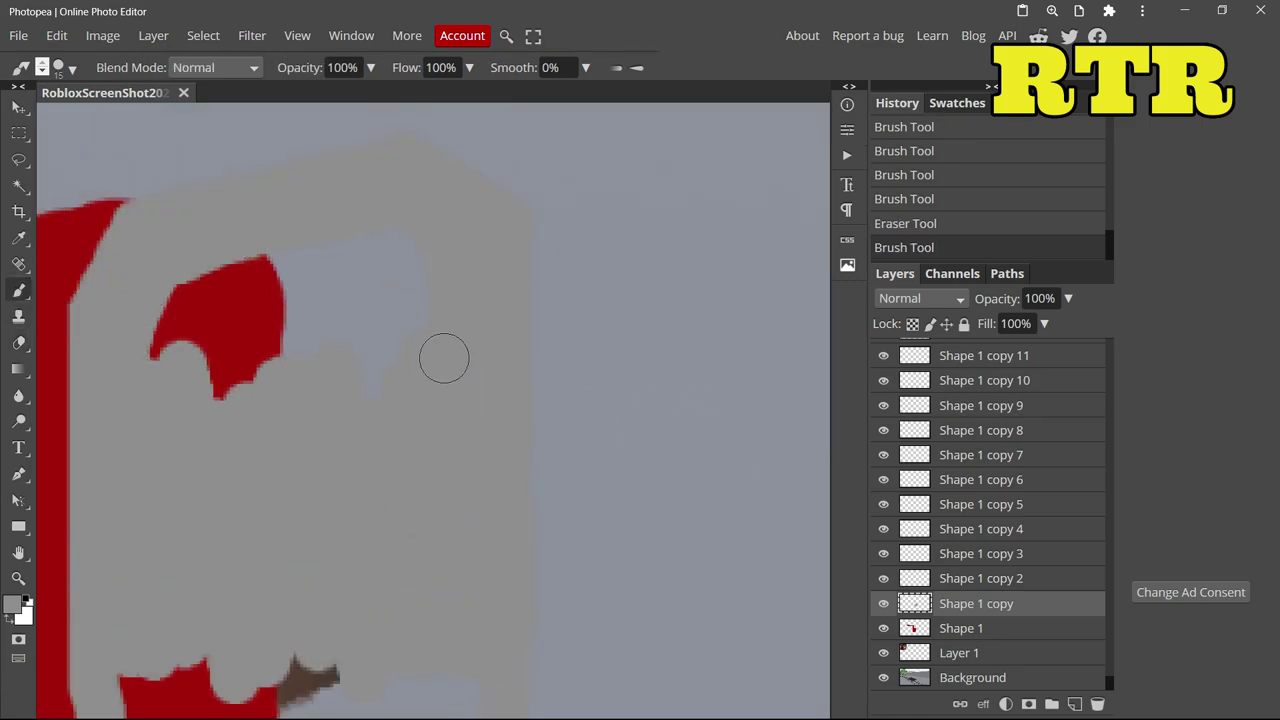
mouse_move(363, 240)
mouse_down()
mouse_move(323, 236)
mouse_move(329, 274)
mouse_move(200, 358)
mouse_move(194, 286)
mouse_move(140, 395)
mouse_up()
scroll(120, 320, down, 5)
drag(94, 263, 88, 375)
key(ctrl+z)
mouse_move(89, 309)
mouse_down()
mouse_move(94, 363)
mouse_move(143, 451)
mouse_move(178, 253)
mouse_move(229, 383)
mouse_move(404, 296)
mouse_up()
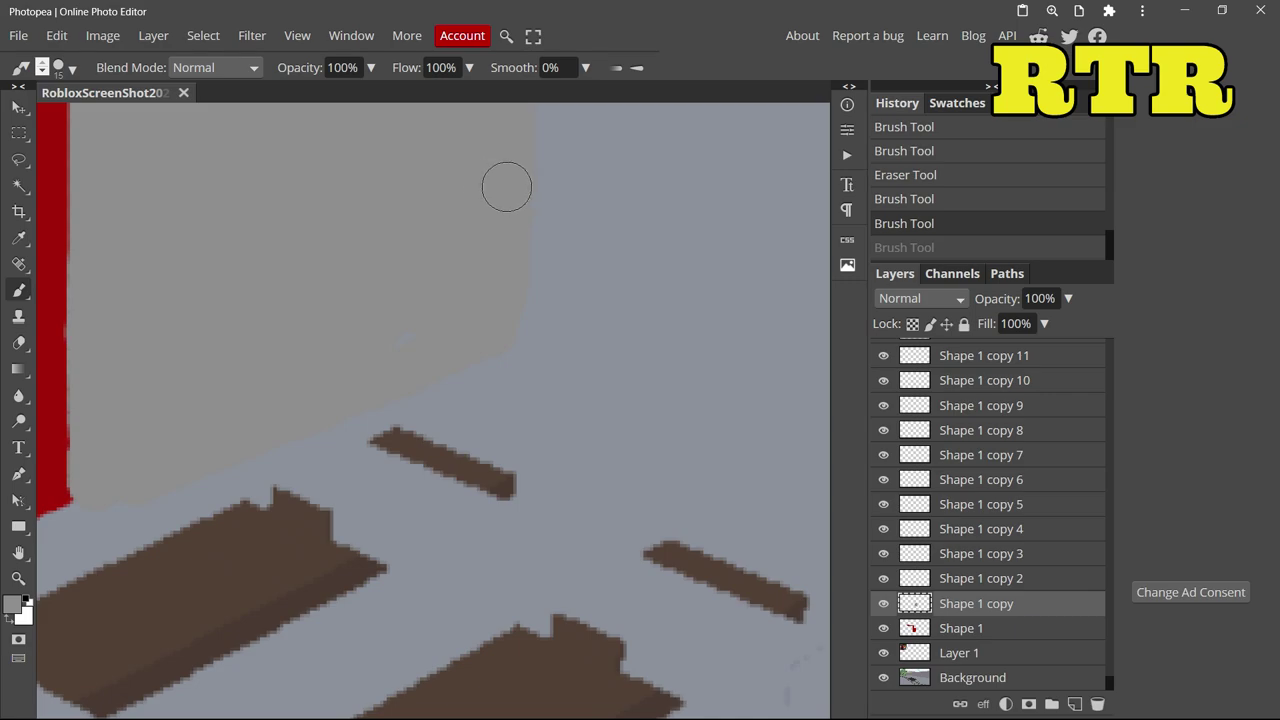
drag(513, 238, 515, 242)
- Set the foreground colour back to the dark red swatch used for the bus body
scroll(525, 560, down, 4)
scroll(525, 560, up, 1)
click(12, 604)
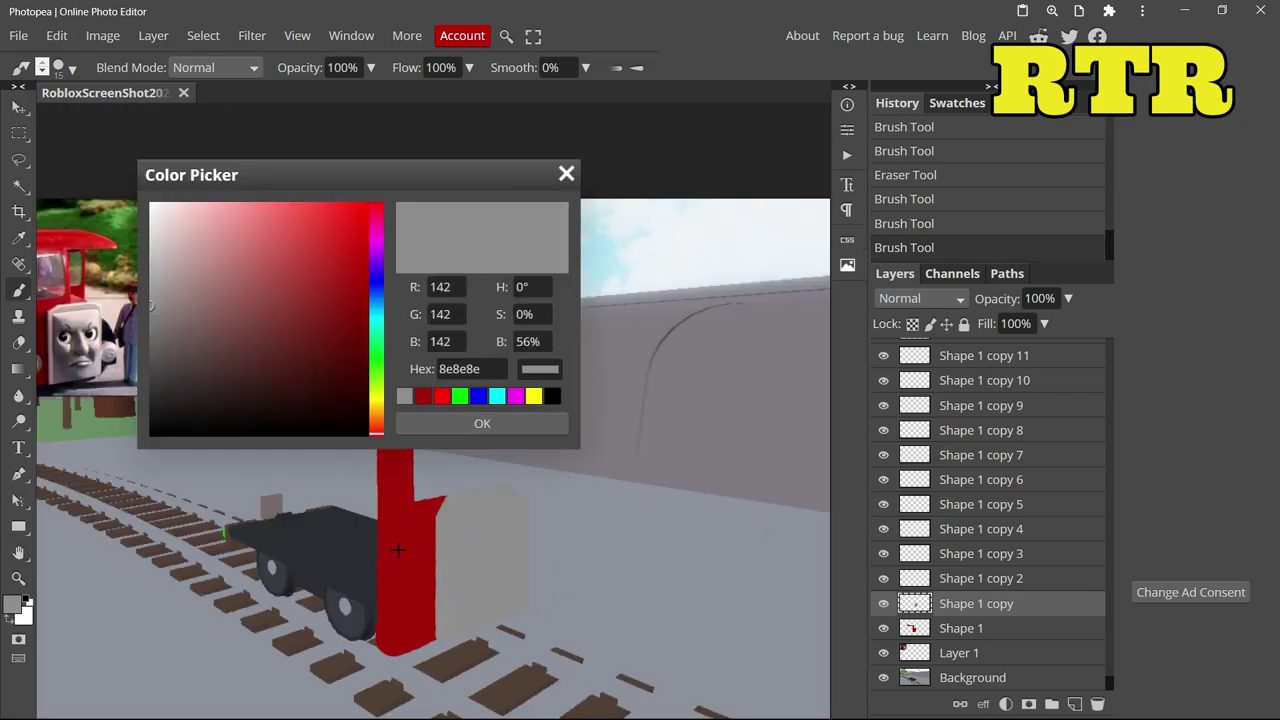
click(426, 395)
click(481, 423)
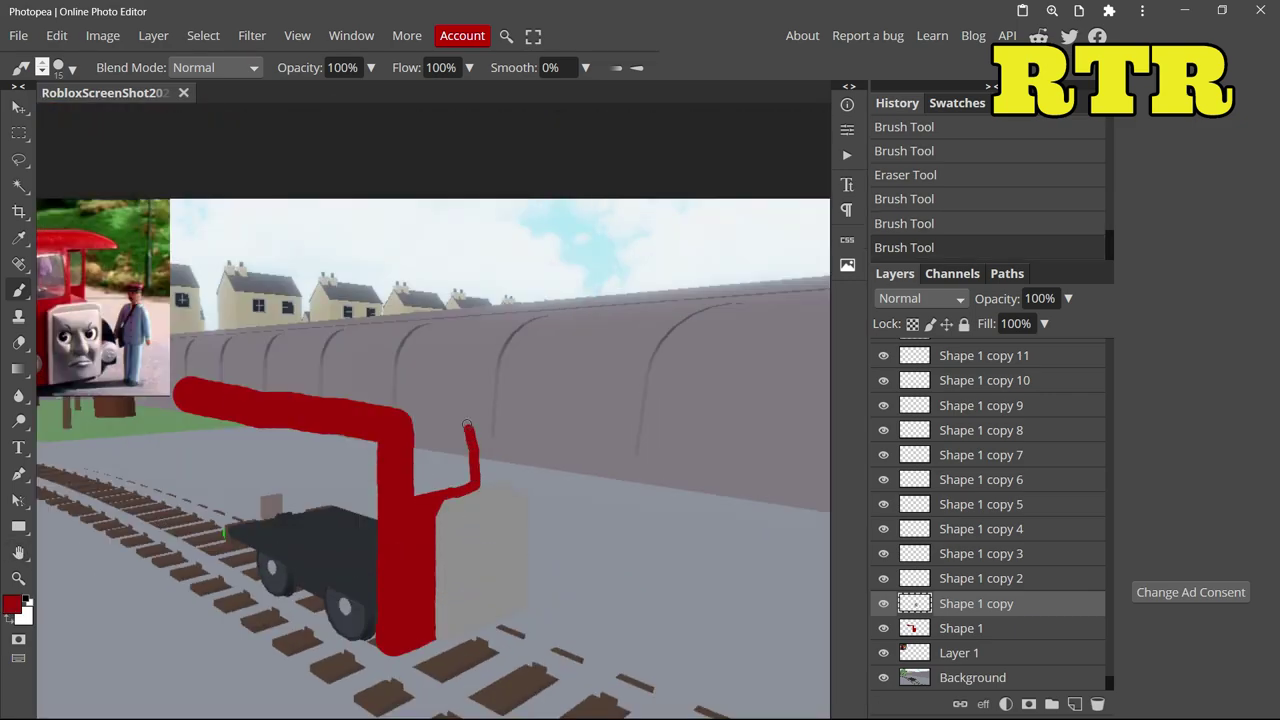
click(18, 342)
drag(396, 457, 418, 500)
key(v)
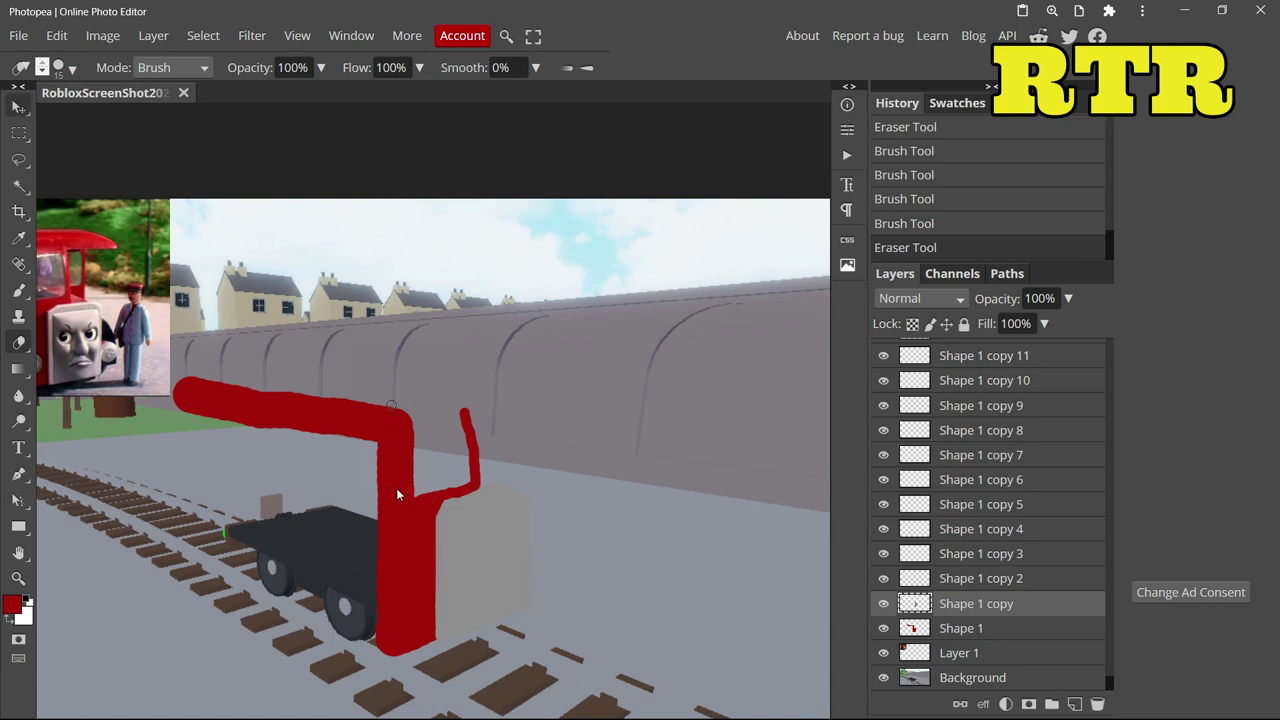
click(420, 508)
click(916, 226)
click(914, 201)
click(909, 174)
- On Shape 1, erase the outer edge of the red front post above the radiator to make it slimmer
click(968, 630)
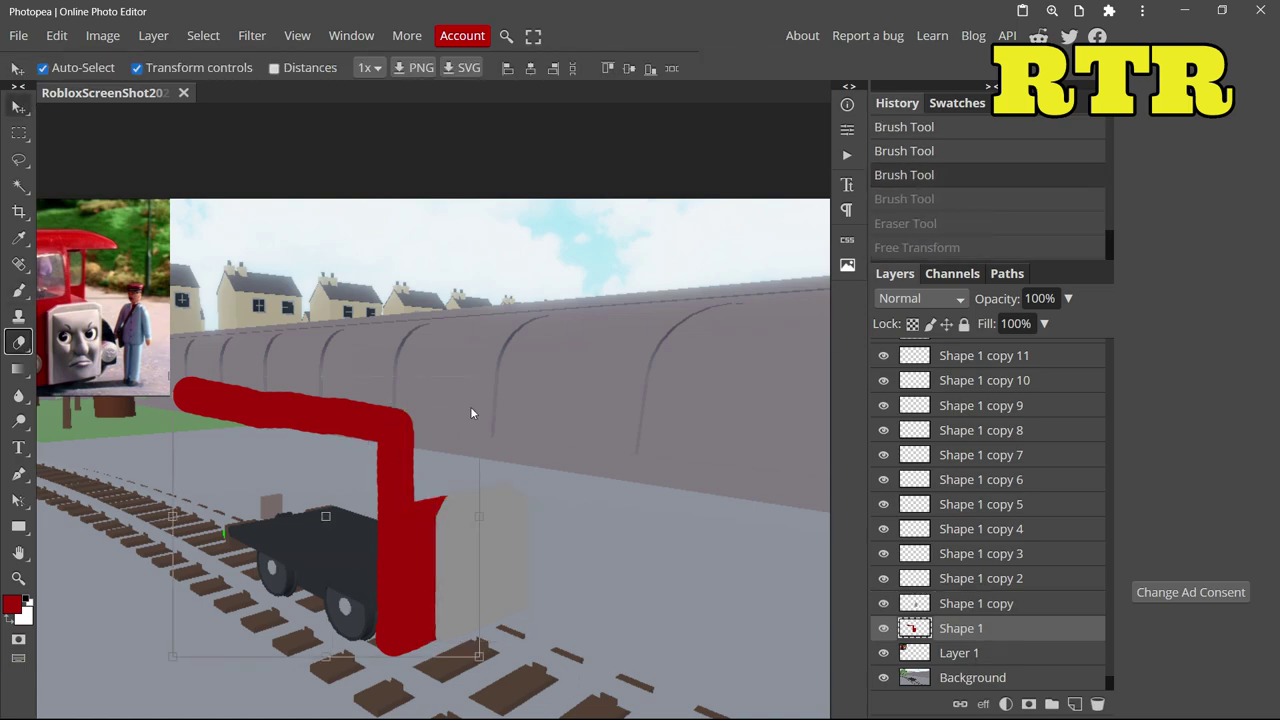
key(e)
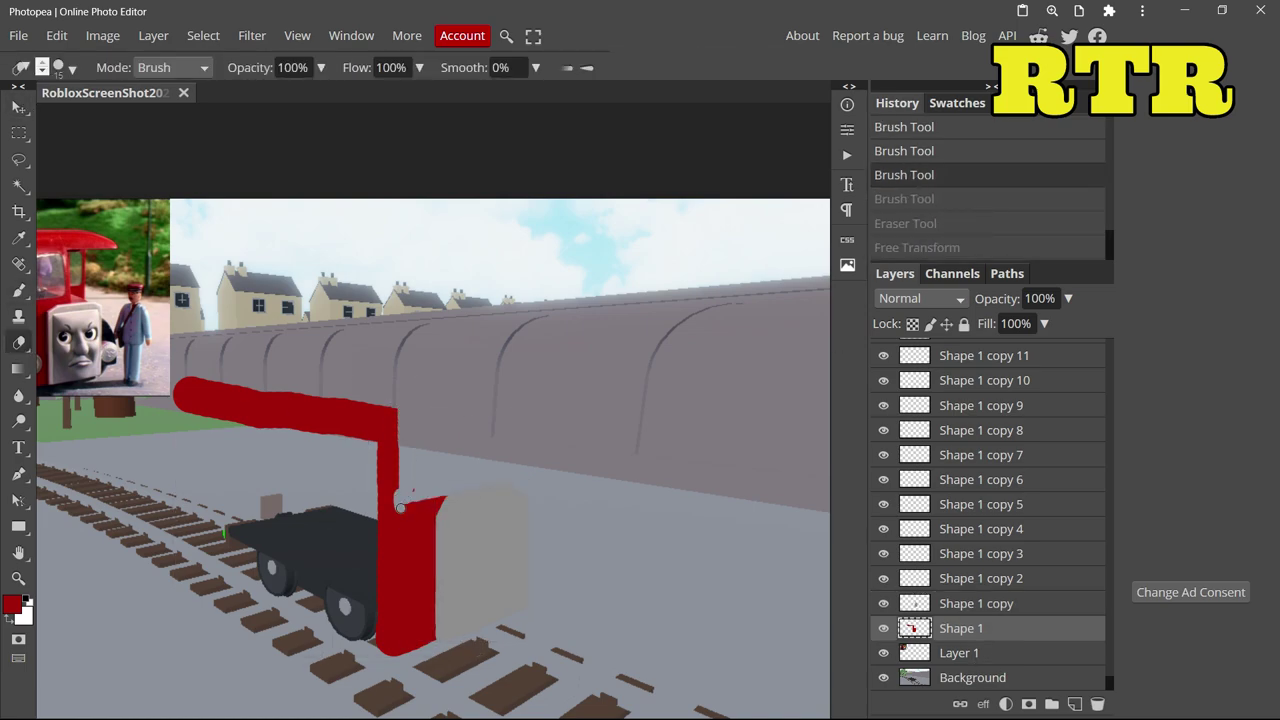
drag(400, 508, 402, 511)
click(888, 224)
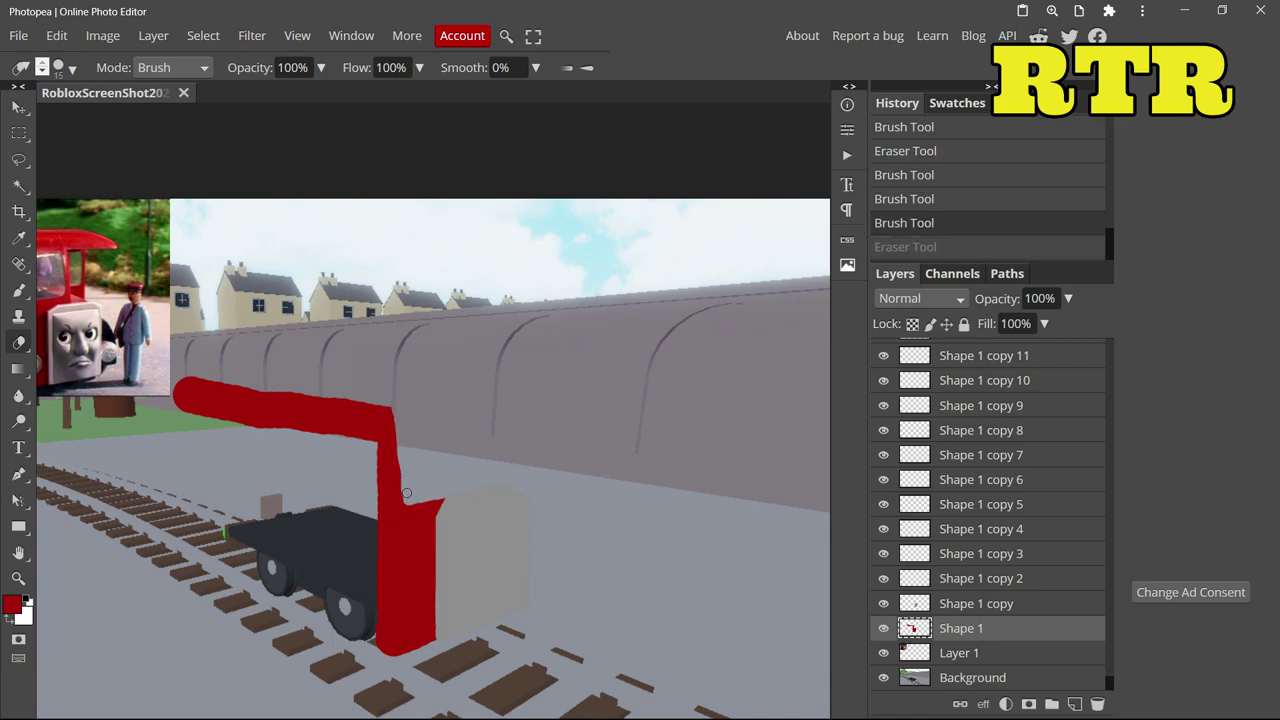
key(ctrl+shift+z)
- Paint a thin red windscreen frame from the front post across the bonnet and back to the roof, and tidy its upper corner
key(b)
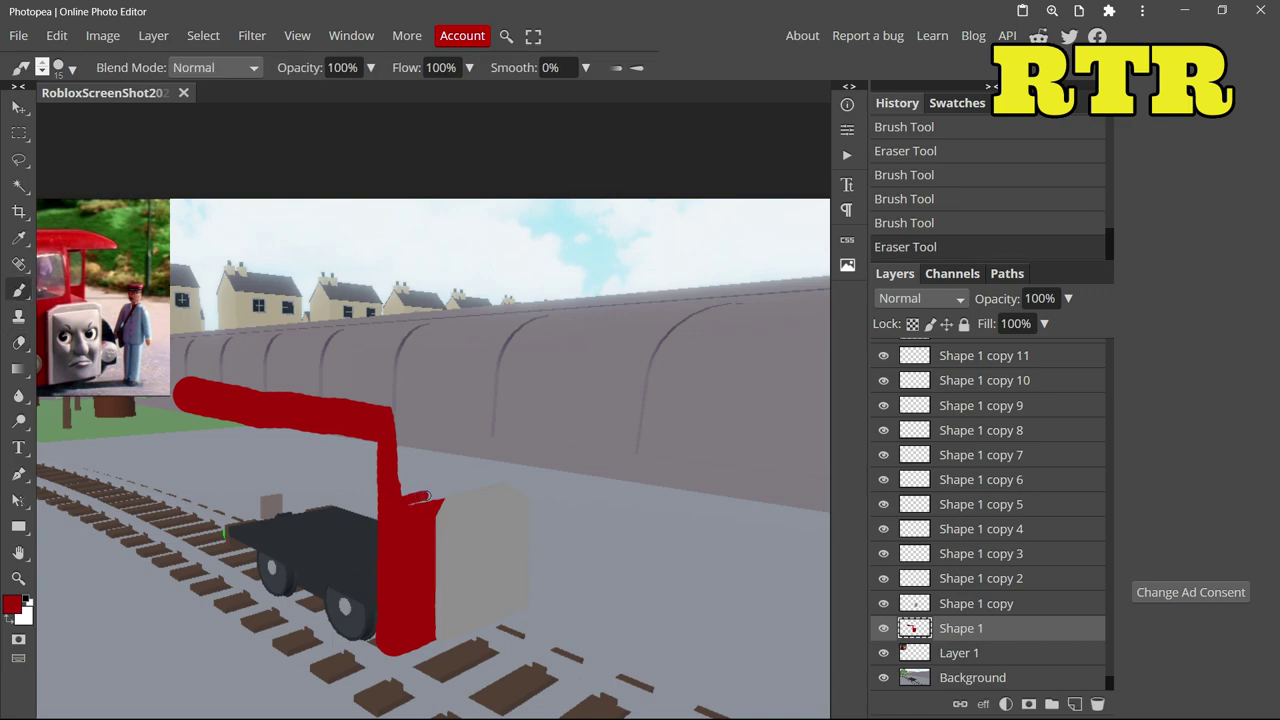
drag(458, 433, 455, 404)
key(ctrl+z)
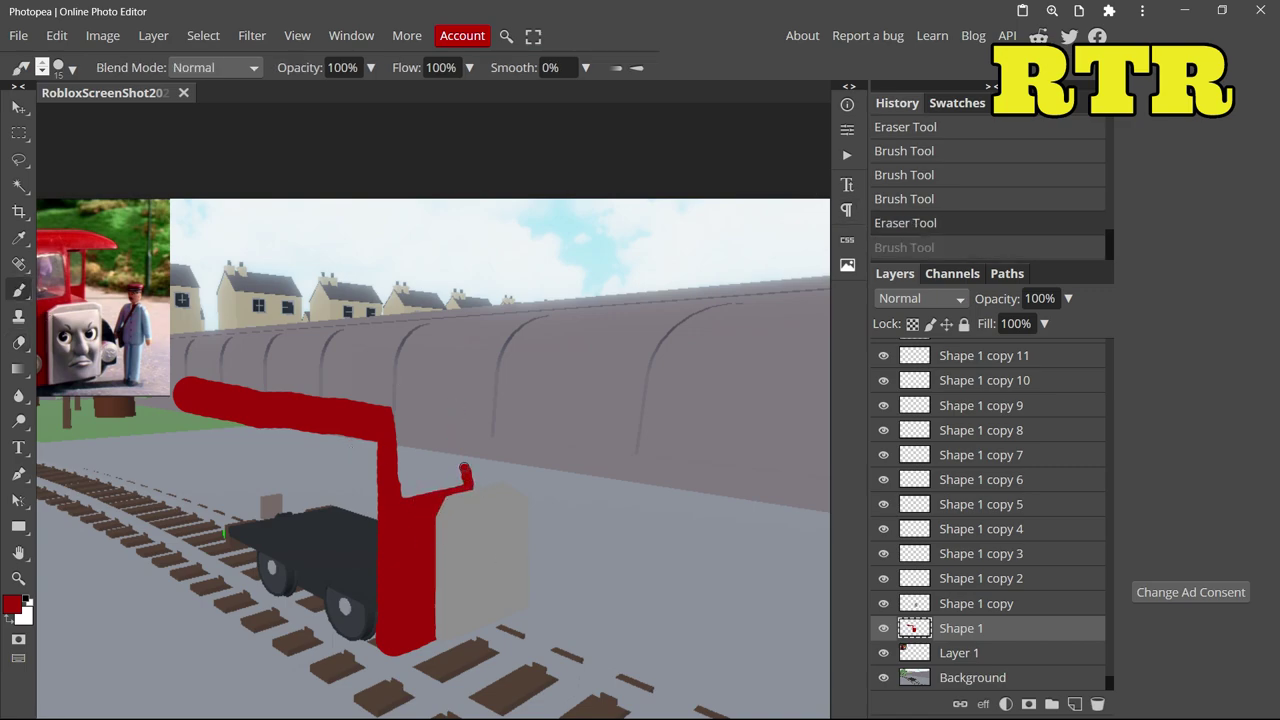
key(ctrl+shift+z)
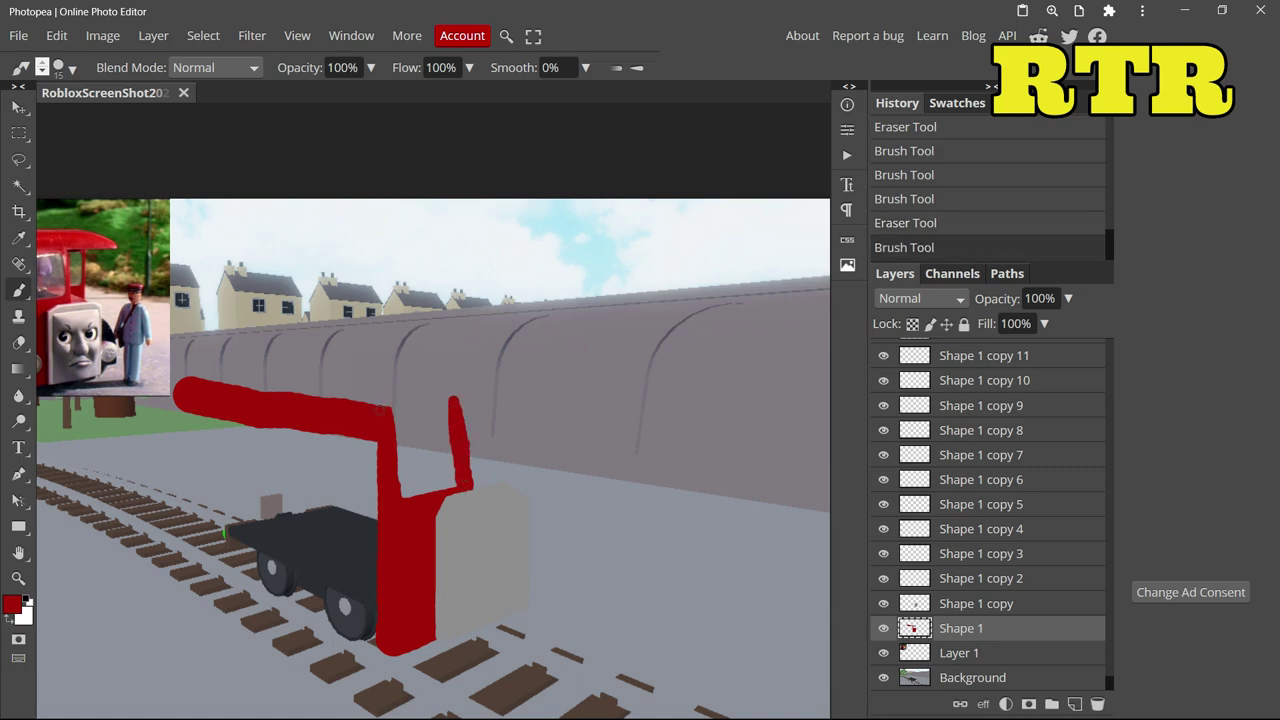
click(383, 420)
key(e)
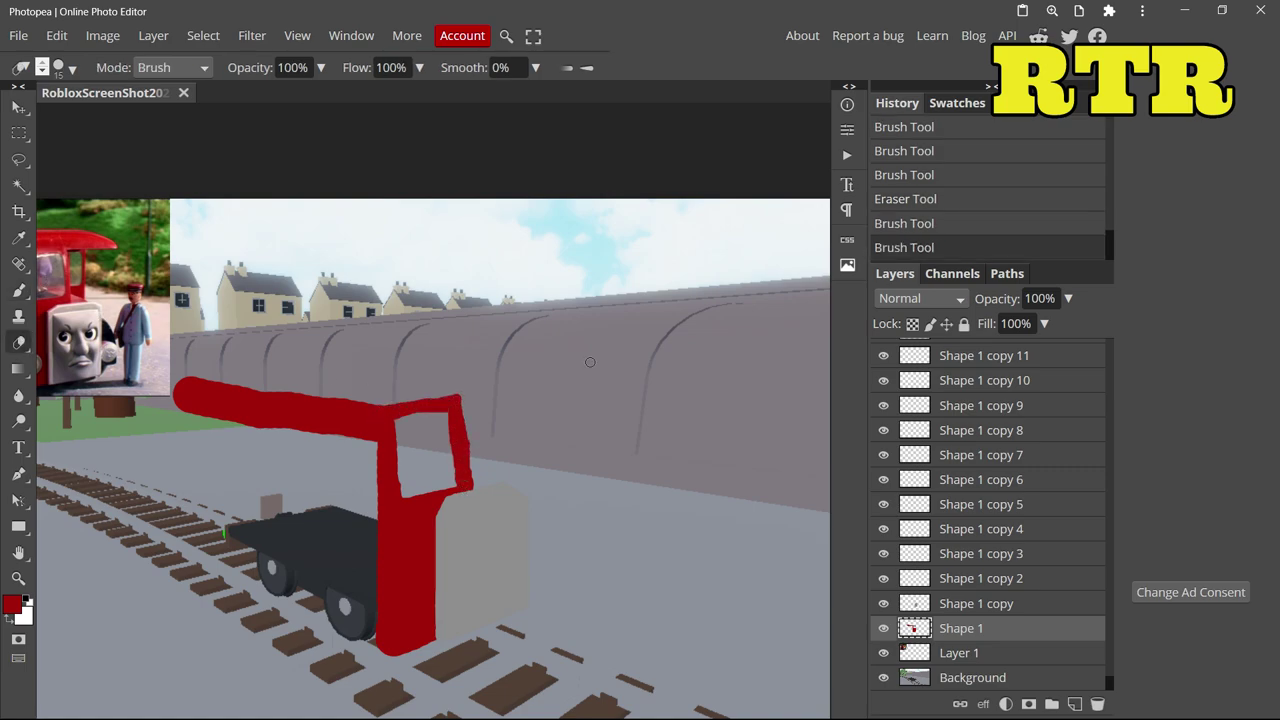
click(390, 415)
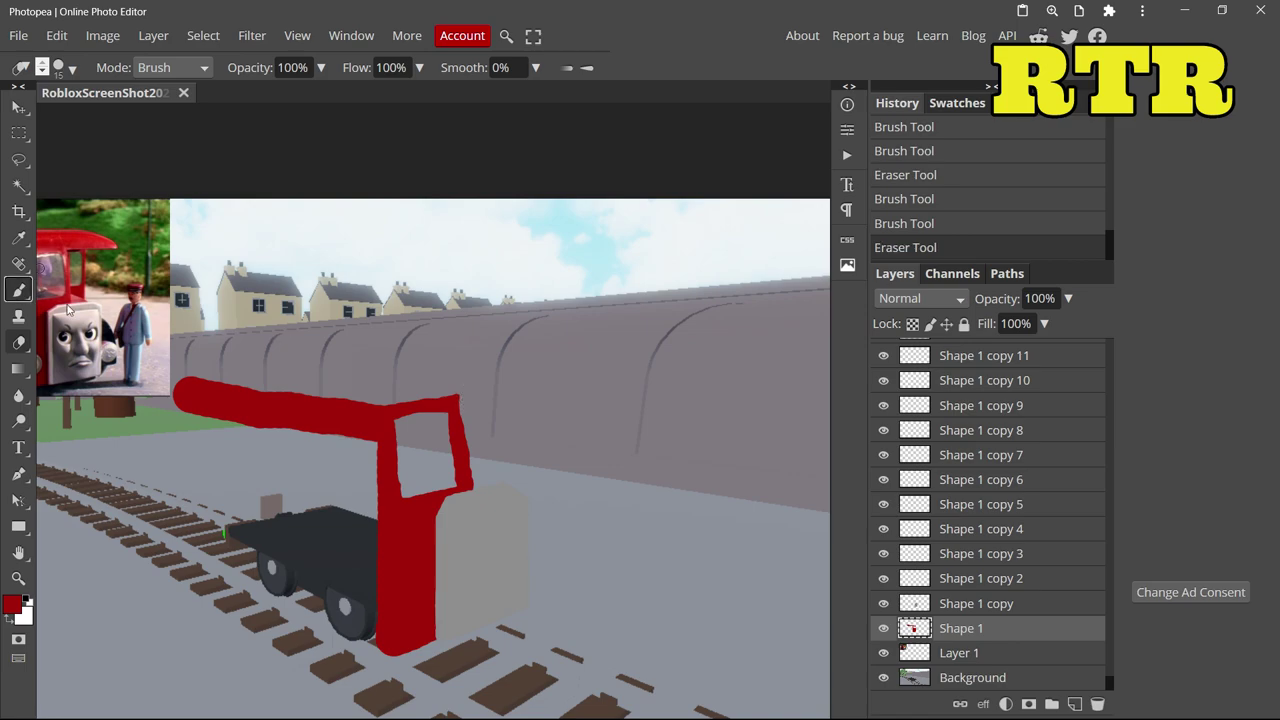
- Paint the red outline of the roof, with its front overhanging the windscreen
key(b)
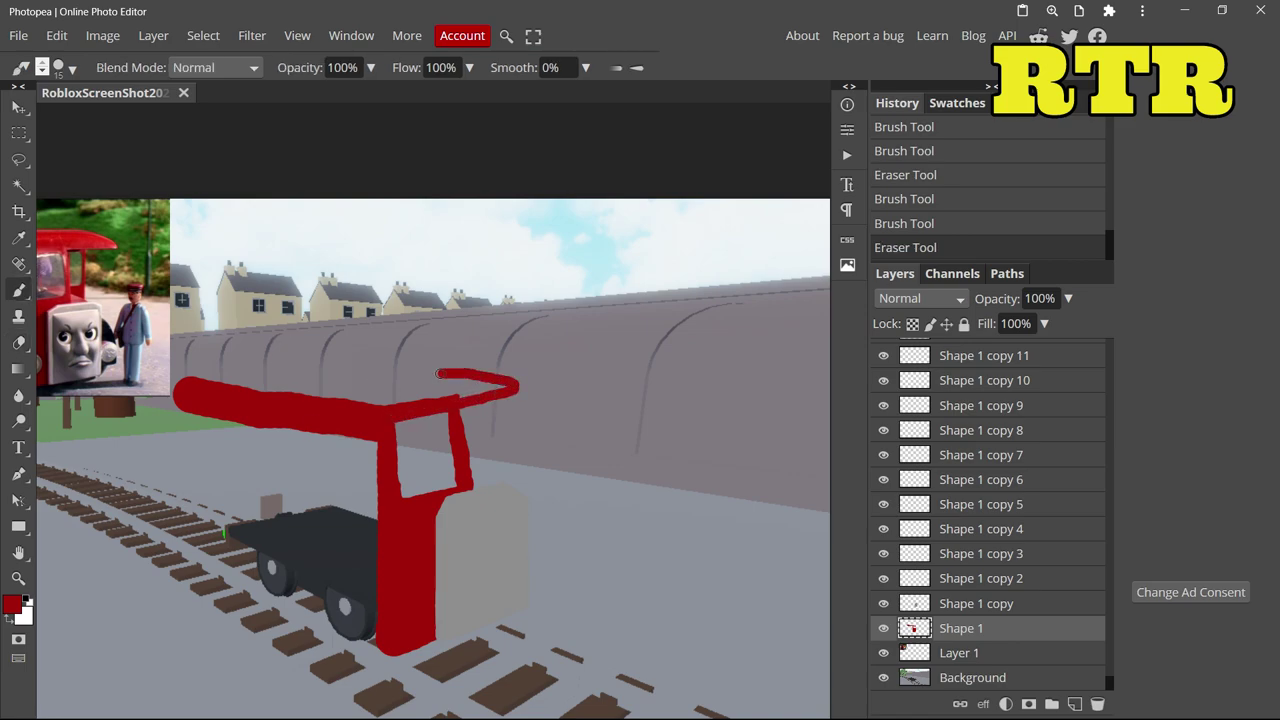
drag(438, 373, 438, 408)
mouse_move(460, 364)
mouse_down()
mouse_move(302, 361)
mouse_move(344, 357)
mouse_move(414, 391)
mouse_move(511, 382)
mouse_move(232, 348)
mouse_move(259, 378)
mouse_up()
- Fill the roof with solid red using a 37 px brush
click(69, 69)
click(215, 117)
click(69, 69)
click(196, 117)
scroll(229, 375, down, 2)
scroll(414, 380, up, 5)
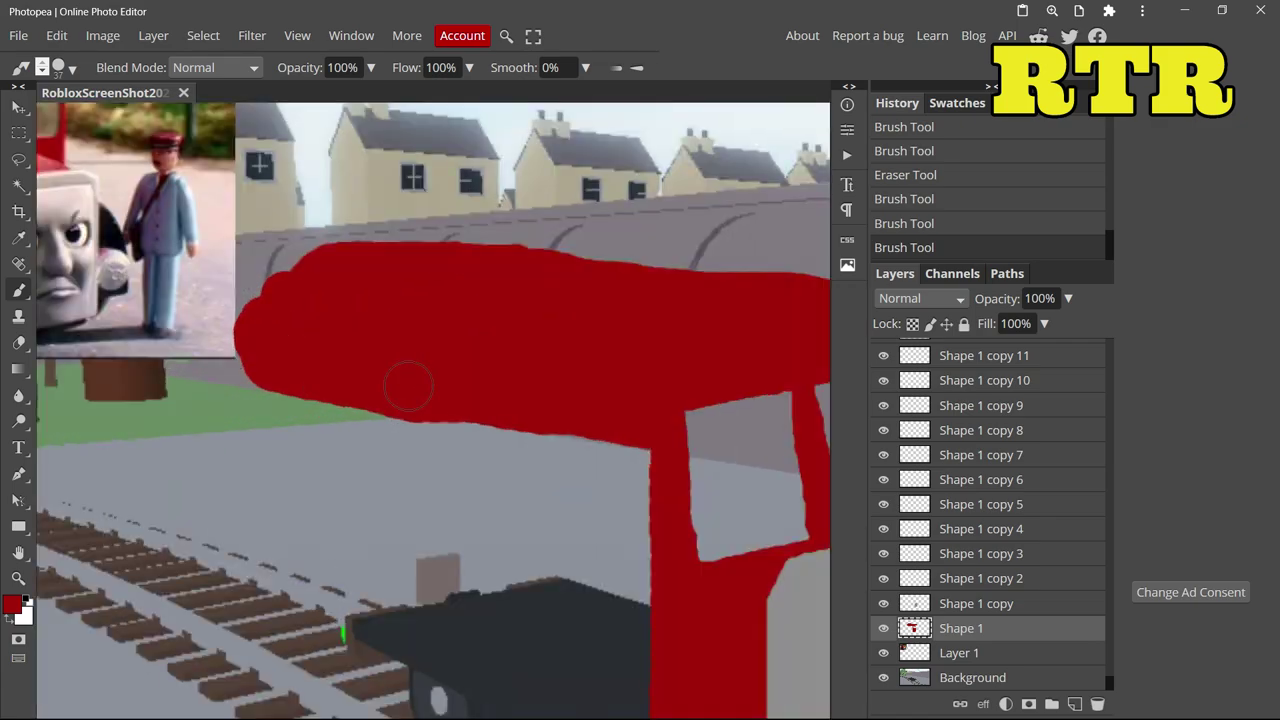
- Erase the roof's lower side edge on Shape 1 to give it a clean slanted line
click(958, 606)
key(e)
click(960, 628)
mouse_move(250, 286)
mouse_down()
mouse_move(636, 351)
mouse_move(355, 285)
mouse_move(503, 326)
mouse_up()
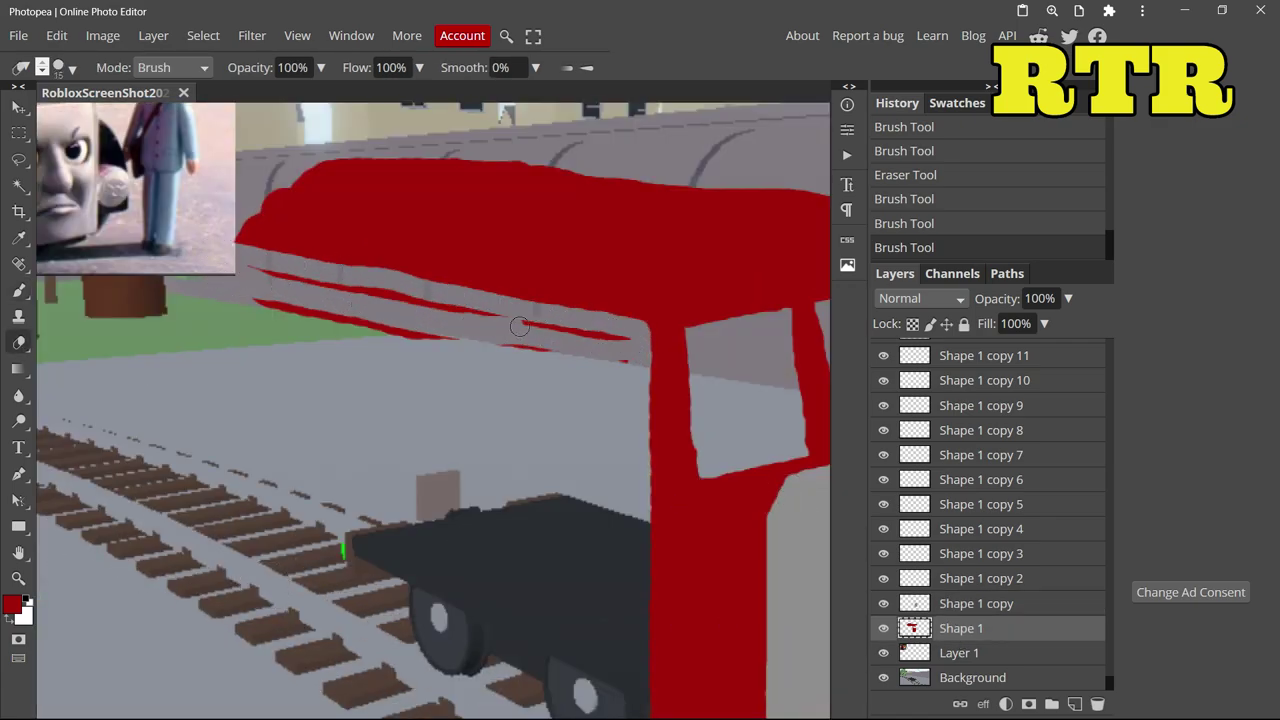
mouse_move(625, 355)
mouse_down()
mouse_move(214, 286)
mouse_move(537, 326)
mouse_move(591, 443)
mouse_up()
- Move the Shape 1 copy 2 layer below Shape 1 and choose a darker red for the bus's side
key(b)
drag(990, 578, 1035, 646)
click(12, 604)
click(355, 306)
click(480, 423)
- Paint the upper part, lower edge and rear edge of the bus's side in the darker red
mouse_move(642, 578)
mouse_down()
mouse_move(625, 381)
mouse_move(385, 420)
mouse_move(271, 343)
mouse_move(215, 440)
mouse_up()
scroll(512, 450, down, 3)
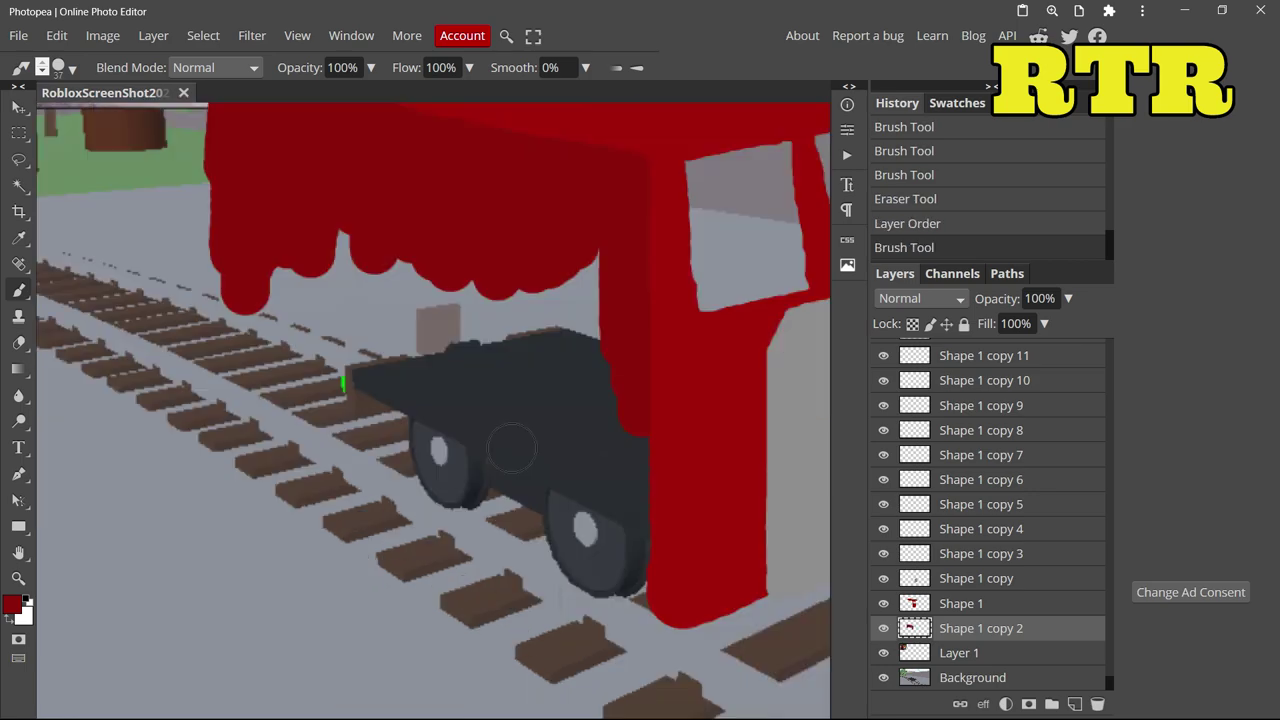
mouse_move(630, 583)
mouse_down()
mouse_move(459, 521)
mouse_move(254, 416)
mouse_move(220, 285)
mouse_move(200, 108)
mouse_up()
mouse_move(222, 398)
mouse_down()
mouse_move(157, 354)
mouse_move(199, 285)
mouse_move(208, 168)
mouse_up()
- Choose the brighter red and touch up the bus's lower front edge on Shape 1 with a smaller brush
click(12, 604)
click(357, 284)
click(484, 424)
click(477, 421)
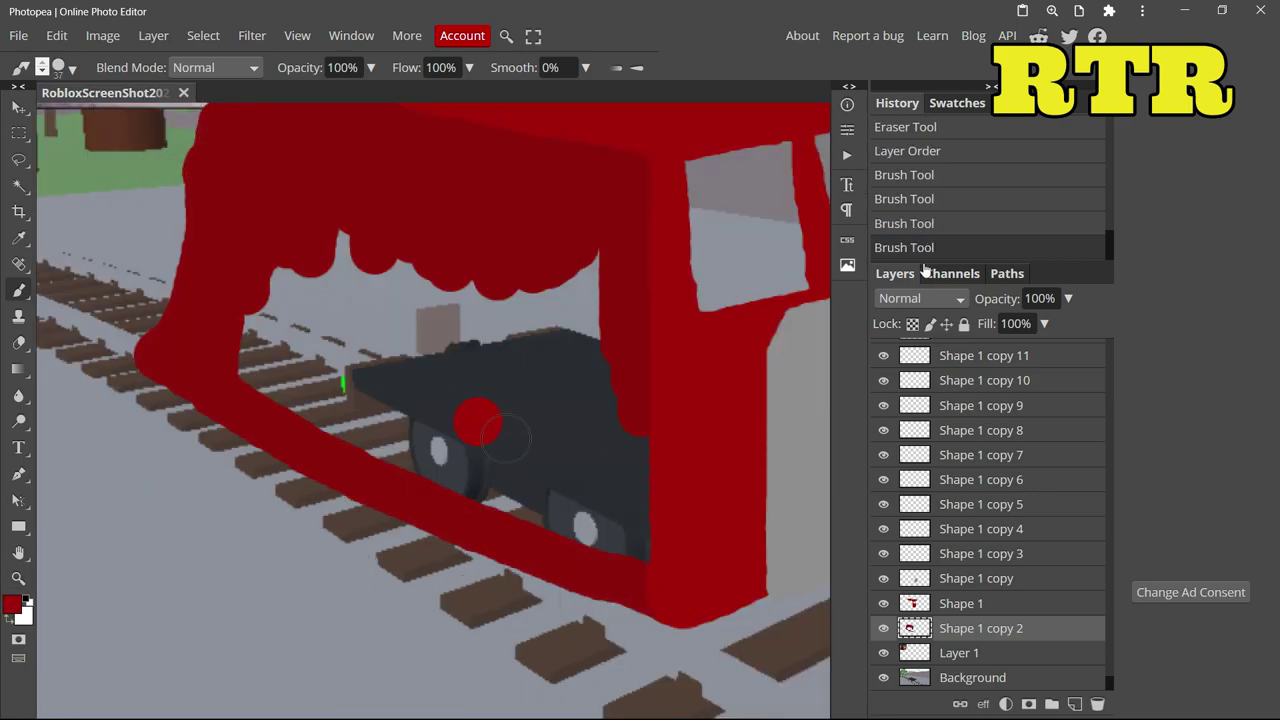
click(915, 224)
click(961, 604)
click(72, 68)
drag(192, 118, 170, 118)
scroll(748, 648, up, 5)
mouse_move(367, 500)
mouse_down()
mouse_move(368, 606)
mouse_move(521, 542)
mouse_move(415, 556)
mouse_up()
scroll(415, 555, down, 5)
- Smooth the lower edge of the bus's side with the darker red
click(12, 604)
click(480, 421)
drag(685, 632, 485, 537)
drag(380, 482, 344, 456)
- Straighten the lower edge of the bus's side on Shape 1 copy 2 with a 27 px brush
click(72, 68)
drag(170, 118, 186, 118)
drag(665, 601, 553, 530)
click(926, 225)
click(975, 628)
drag(682, 625, 580, 550)
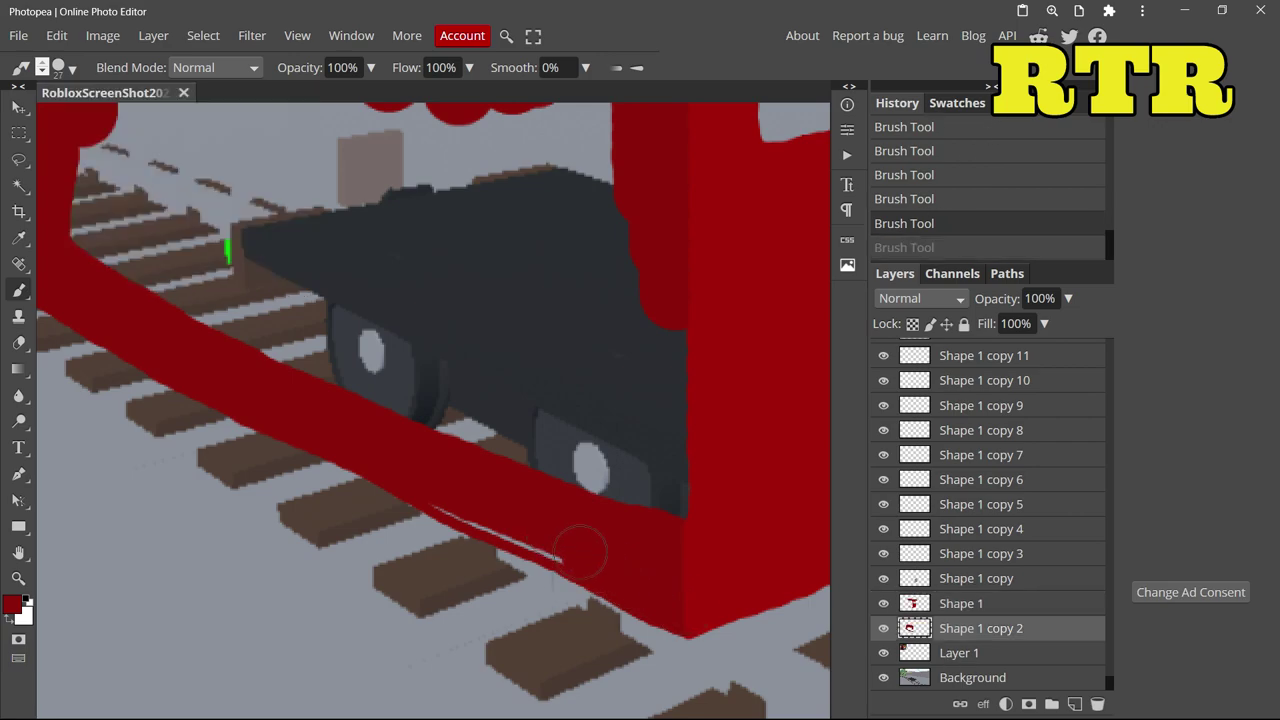
drag(464, 496, 445, 488)
right_click(506, 468)
- Fill the remaining gap in the bus's side with solid dark red and square off its rear end
scroll(335, 462, down, 4)
scroll(317, 423, up, 3)
mouse_move(268, 345)
mouse_down()
mouse_move(303, 386)
mouse_move(443, 338)
mouse_move(541, 399)
mouse_move(614, 500)
mouse_move(572, 596)
mouse_up()
mouse_move(471, 486)
mouse_down()
mouse_move(426, 539)
mouse_move(495, 514)
mouse_move(420, 414)
mouse_move(362, 399)
mouse_move(311, 398)
mouse_move(266, 454)
mouse_move(222, 372)
mouse_move(254, 327)
mouse_up()
mouse_move(110, 398)
mouse_down()
mouse_move(126, 341)
mouse_move(126, 131)
mouse_move(195, 140)
mouse_move(163, 141)
mouse_move(150, 282)
mouse_move(155, 172)
mouse_up()
- On Shape 1, extend the roof to the bus's rear corner in the brighter red
scroll(745, 567, up, 3)
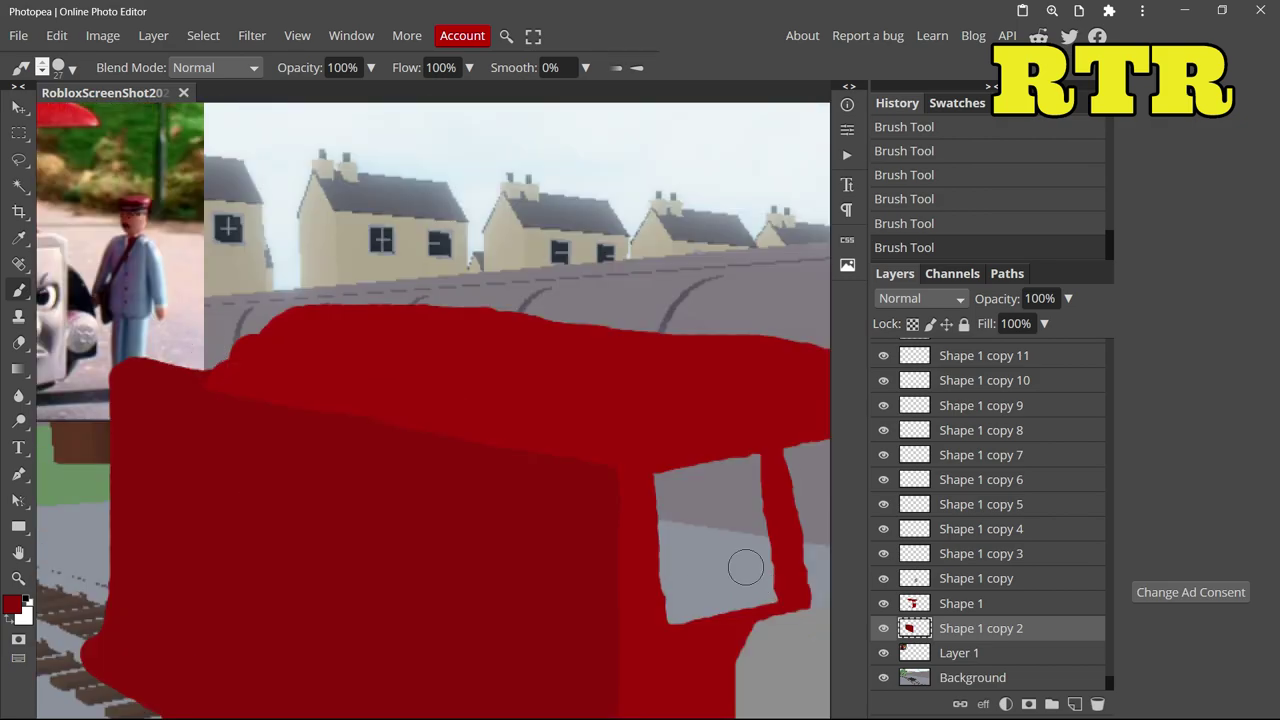
click(961, 604)
click(13, 604)
click(641, 430)
click(547, 190)
mouse_move(222, 374)
mouse_down()
mouse_move(163, 366)
mouse_move(218, 337)
mouse_move(502, 359)
mouse_up()
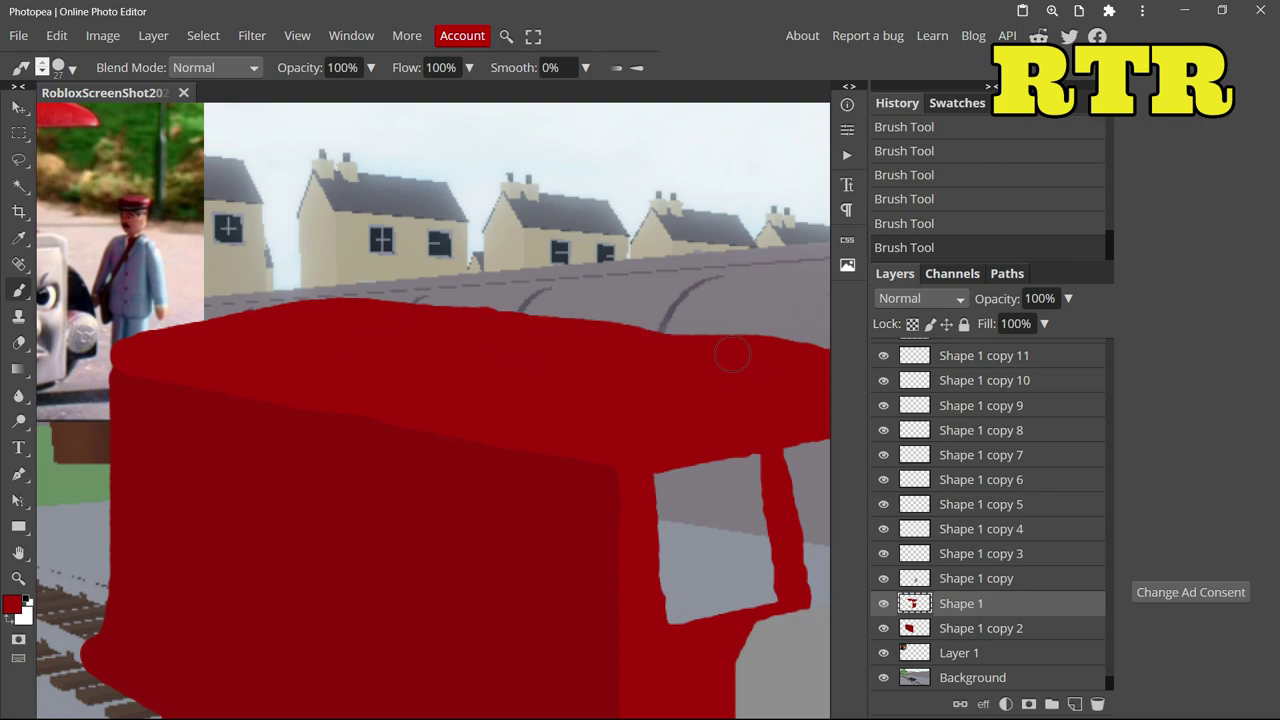
- Trim the roof's upper rear edge with the eraser
scroll(556, 340, up, 1)
key(e)
drag(100, 445, 367, 377)
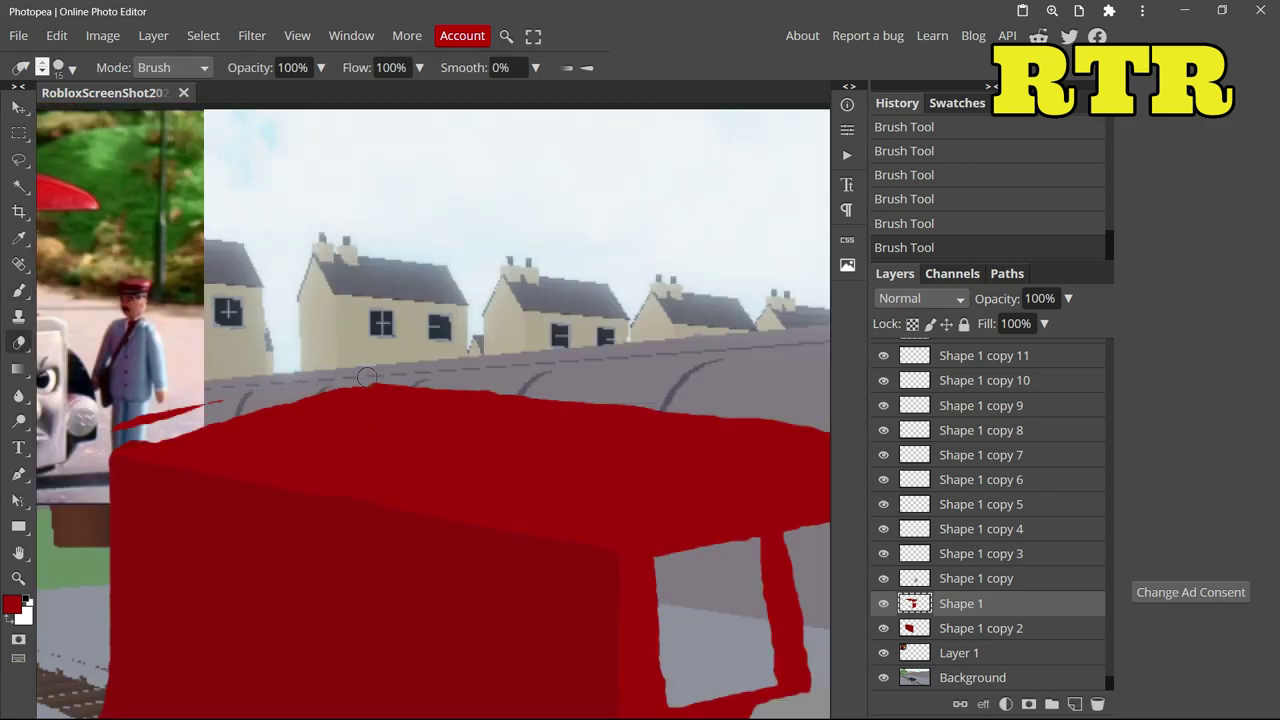
- Repaint the roof's rear edge with a small red brush to close it into a clean slope
click(19, 290)
click(72, 69)
drag(197, 120, 182, 121)
click(127, 453)
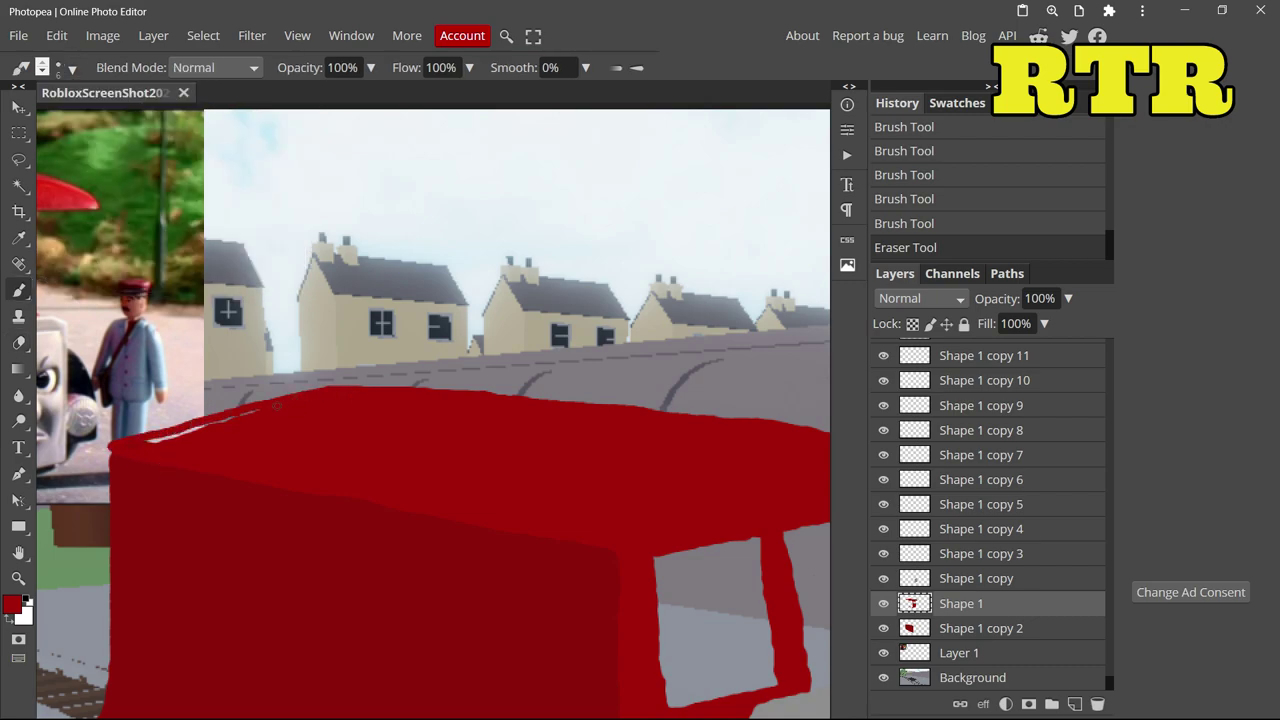
drag(275, 423, 276, 420)
- Cut a round wheel opening in the bus's side on Shape 1 copy 2 with a 122 px eraser
scroll(275, 415, down, 6)
scroll(181, 385, up, 2)
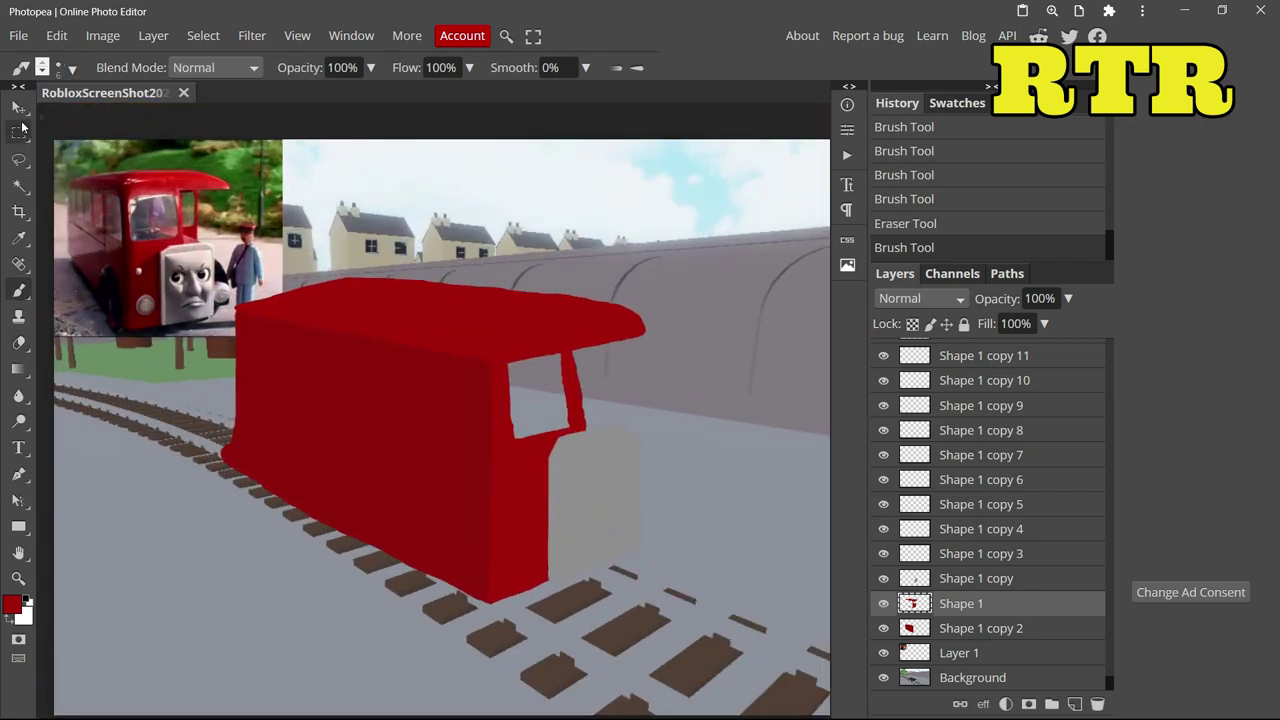
click(19, 108)
click(325, 487)
key(e)
click(72, 69)
drag(190, 120, 216, 121)
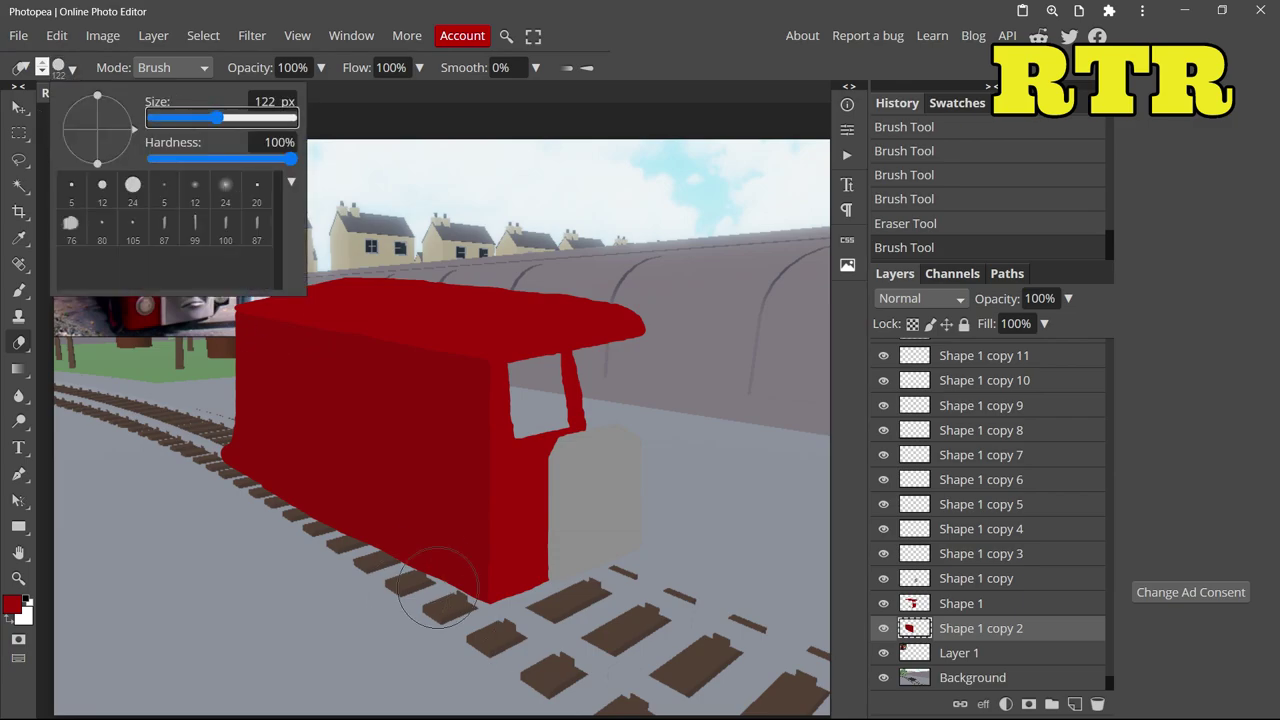
click(420, 556)
- Refine the wheel opening into a smooth arch with a 15 px eraser
click(70, 70)
click(190, 119)
scroll(339, 636, up, 5)
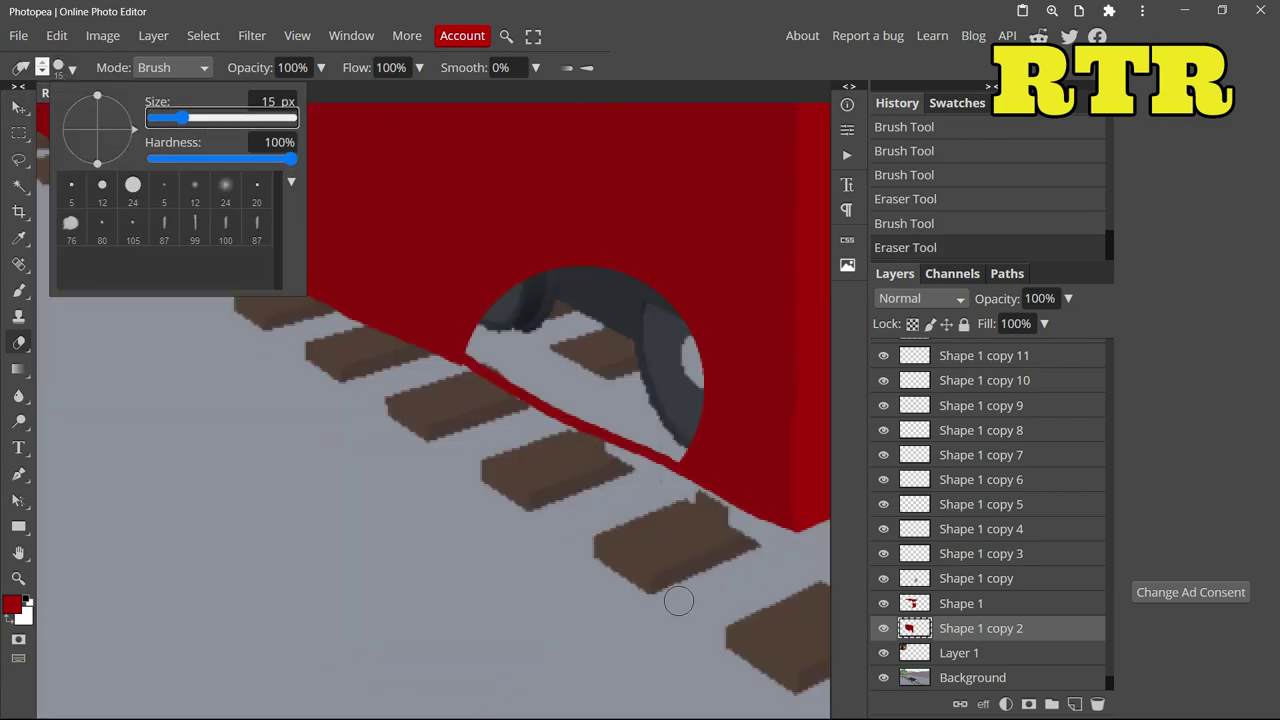
click(677, 600)
mouse_move(474, 366)
mouse_down()
mouse_move(478, 308)
mouse_move(517, 257)
mouse_up()
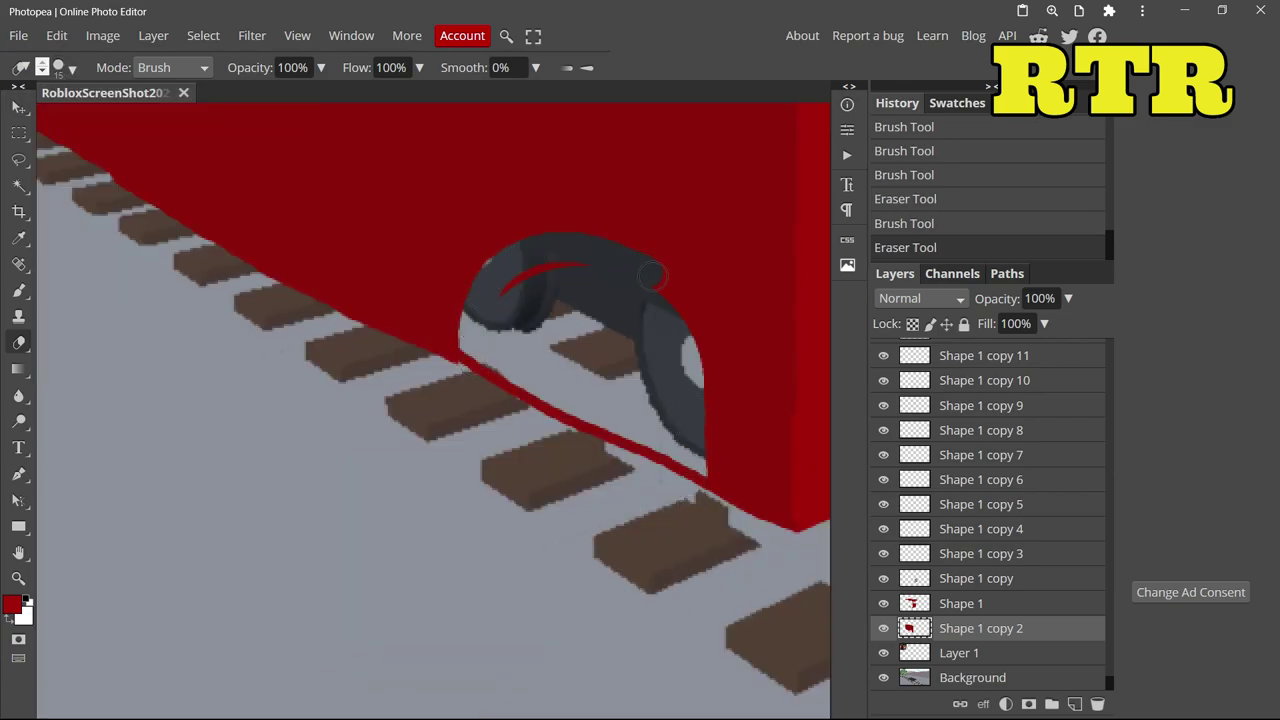
drag(512, 301, 578, 268)
- On Shape 1 copy 3, outline the wheel arch in near-black with a 9 px brush
click(968, 554)
click(12, 604)
click(163, 405)
click(484, 423)
click(18, 291)
click(58, 67)
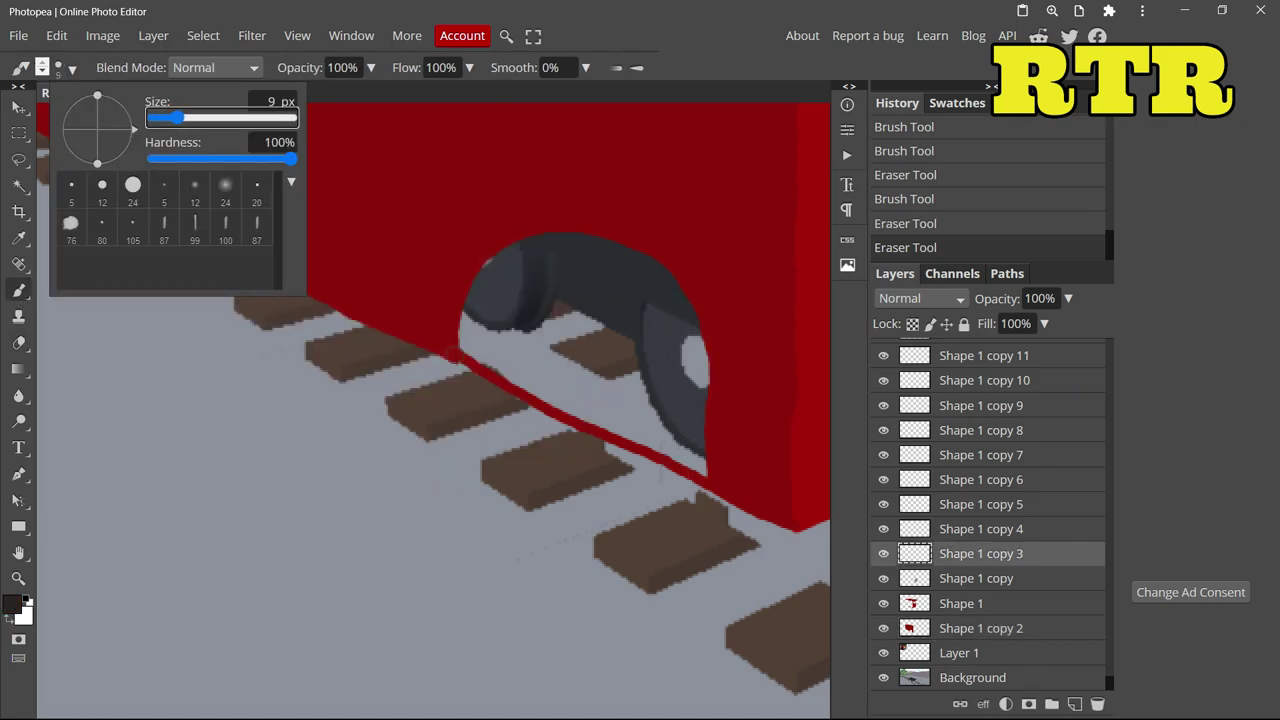
drag(455, 358, 467, 274)
click(716, 495)
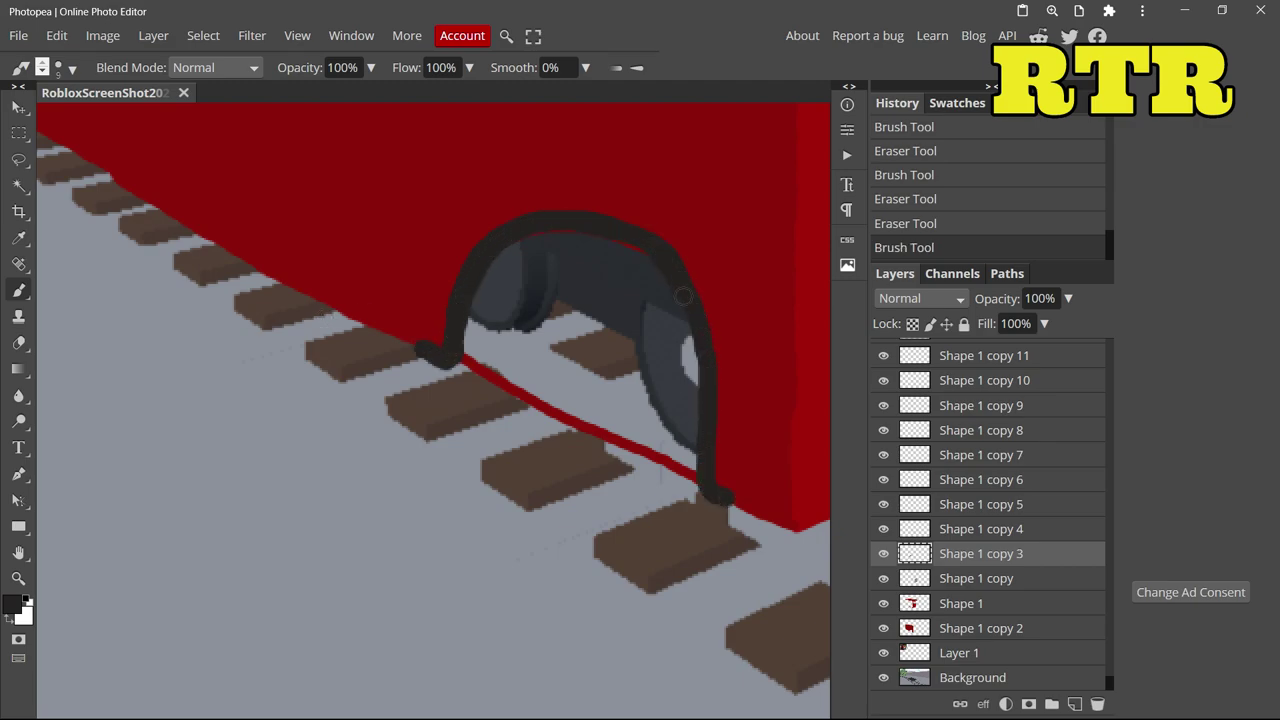
- Finish the near-black wheel arch outline and erase the thin red strip crossing the opening on Shape 1
drag(703, 359, 710, 377)
scroll(716, 374, down, 2)
scroll(682, 428, up, 2)
key(v)
click(660, 425)
key(e)
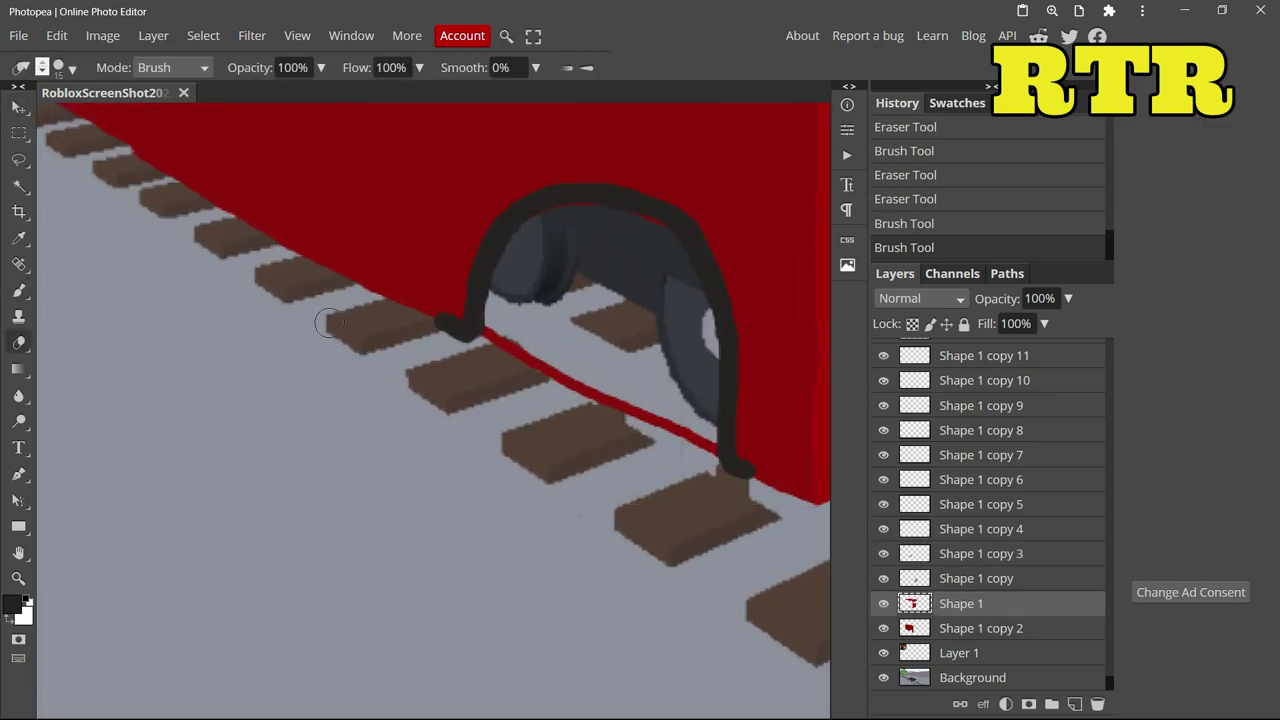
mouse_move(540, 372)
mouse_down()
mouse_move(708, 462)
mouse_move(682, 411)
mouse_up()
- Move Shape 1 copy 8 beneath Shape 1 copy 2 and paint the wheel opening's lower edge in dark grey sampled from inside it
click(943, 420)
click(12, 604)
click(630, 250)
click(480, 423)
click(19, 290)
drag(988, 430, 1010, 640)
drag(684, 412, 510, 268)
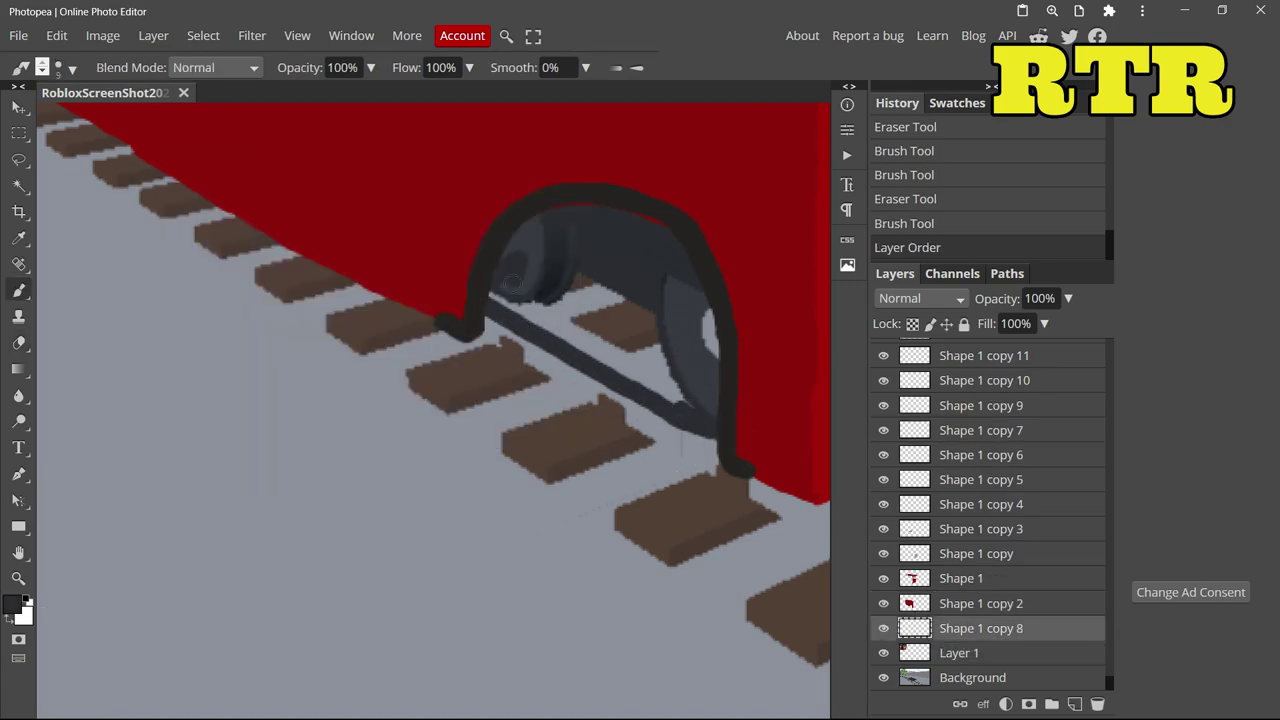
- Fill the rest of the wheel opening with dark grey using a 46 px brush
click(66, 68)
click(128, 121)
drag(651, 364, 574, 203)
scroll(450, 400, down, 2)
scroll(490, 430, up, 3)
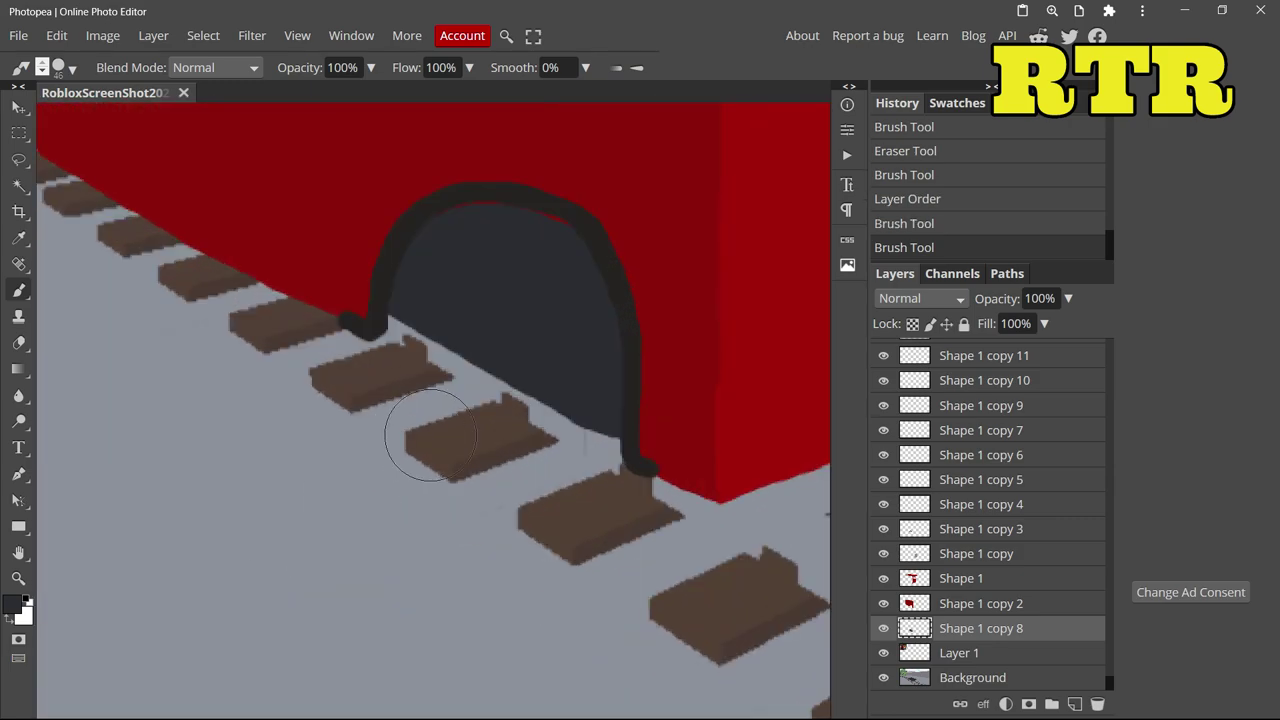
- Choose a near-black brush colour and paint an oval front wheel on Shape 1 copy 4
click(12, 604)
click(152, 359)
click(164, 426)
click(490, 423)
click(1050, 504)
mouse_move(413, 580)
mouse_down()
mouse_move(437, 537)
mouse_move(566, 423)
mouse_move(443, 543)
mouse_move(557, 386)
mouse_move(462, 591)
mouse_move(516, 486)
mouse_up()
key(ctrl+z)
- Rotate the painted wheel by -7.5°, then resize and position it inside the wheel arch
click(19, 107)
drag(332, 262, 306, 282)
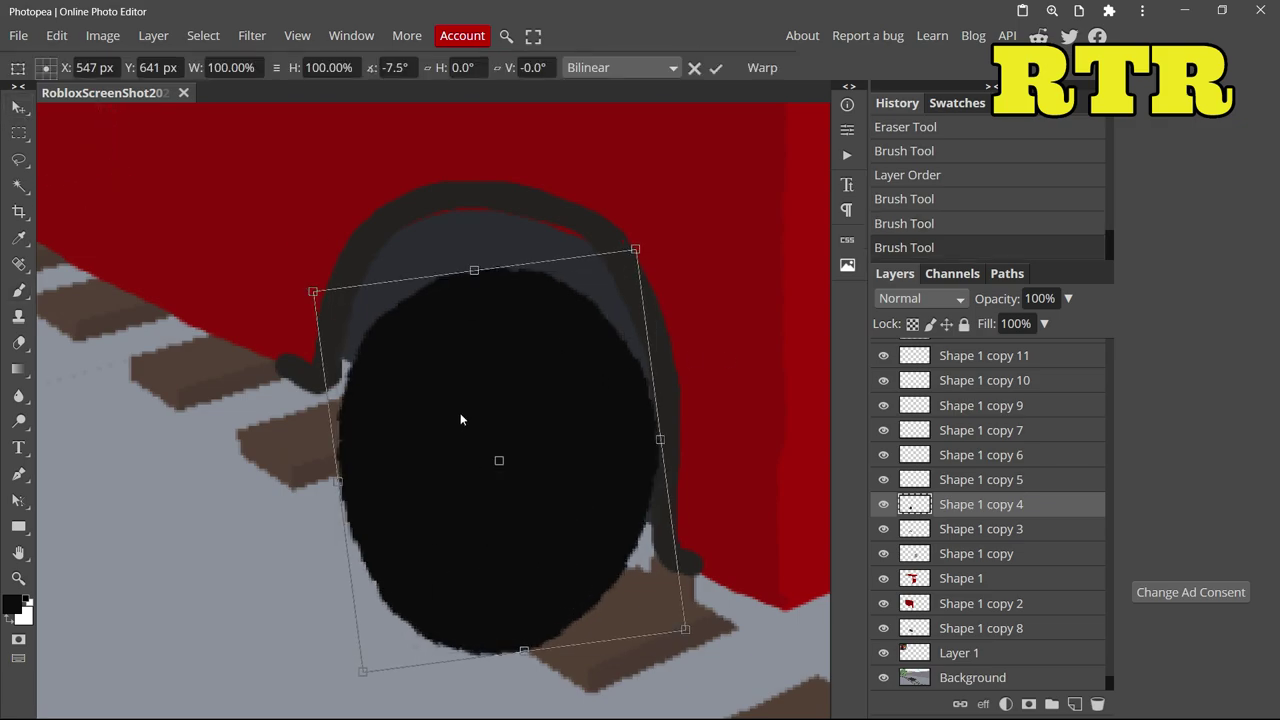
drag(482, 451, 480, 421)
scroll(480, 432, down, 2)
scroll(500, 485, up, 1)
drag(492, 533, 486, 508)
drag(586, 383, 566, 385)
drag(454, 392, 468, 387)
key(Return)
- Move Shape 1 copy 5 beneath Shape 1 copy 4 and paint the wheel's inner side in 151616 with a 31 px brush
drag(983, 481, 1008, 520)
click(12, 604)
drag(153, 428, 155, 415)
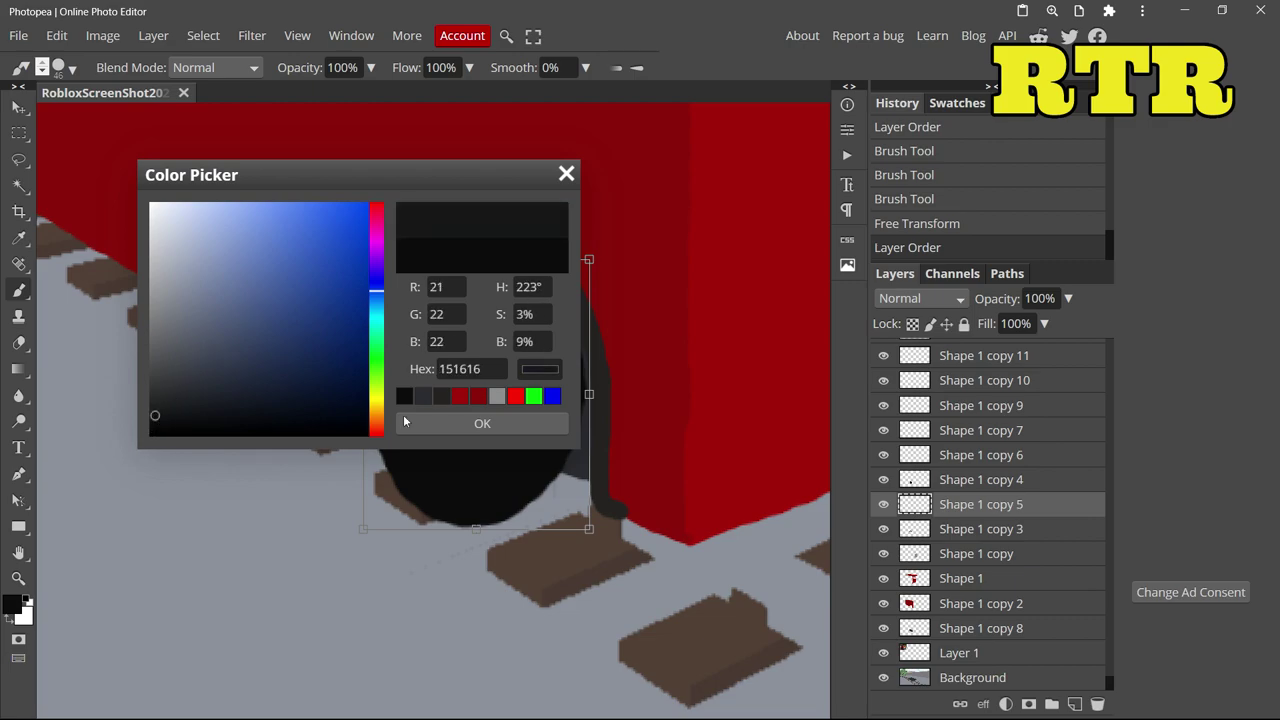
click(475, 423)
click(56, 69)
click(108, 117)
mouse_move(490, 296)
mouse_down()
mouse_move(577, 471)
mouse_move(484, 452)
mouse_up()
- Move Shape 1 copy 4 and copy 5 beneath the bus body, then rotate both by -7.1° and reposition them in the arch
ctrl+click(954, 484)
drag(954, 484, 1022, 612)
click(18, 106)
drag(485, 431, 470, 428)
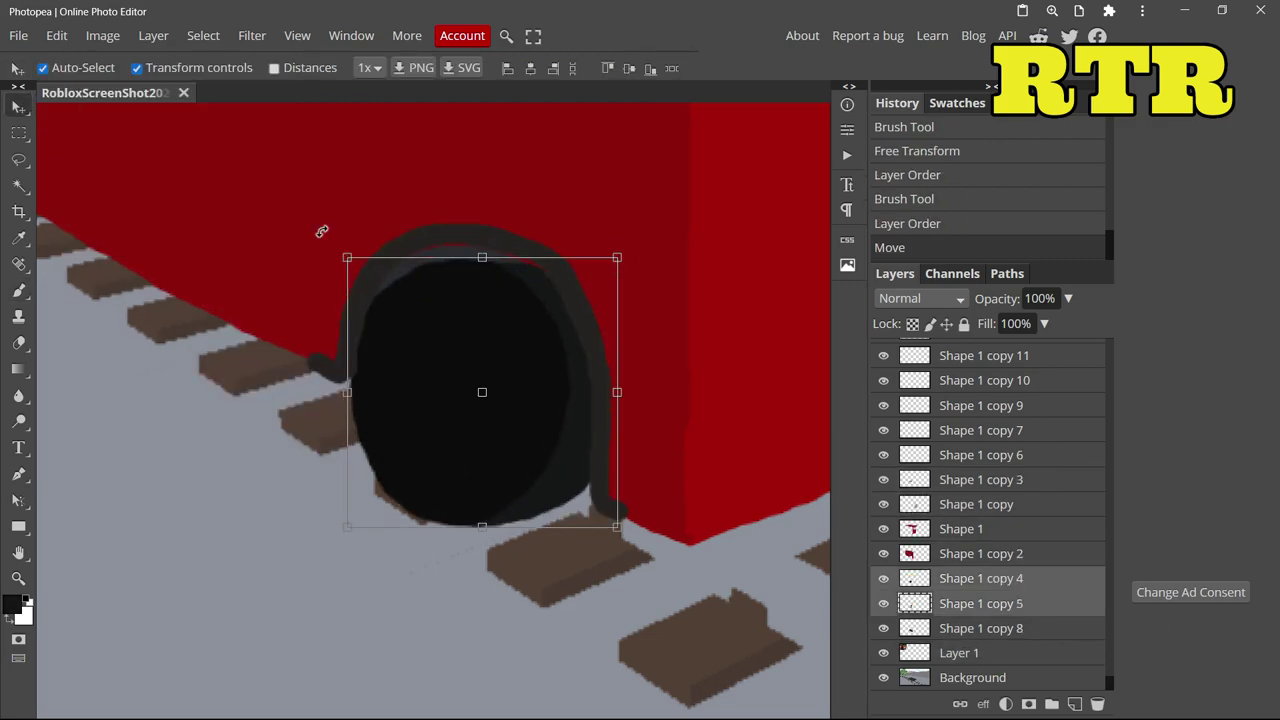
drag(320, 231, 301, 252)
mouse_move(484, 430)
mouse_down()
mouse_move(503, 421)
mouse_move(494, 414)
mouse_up()
scroll(406, 359, down, 3)
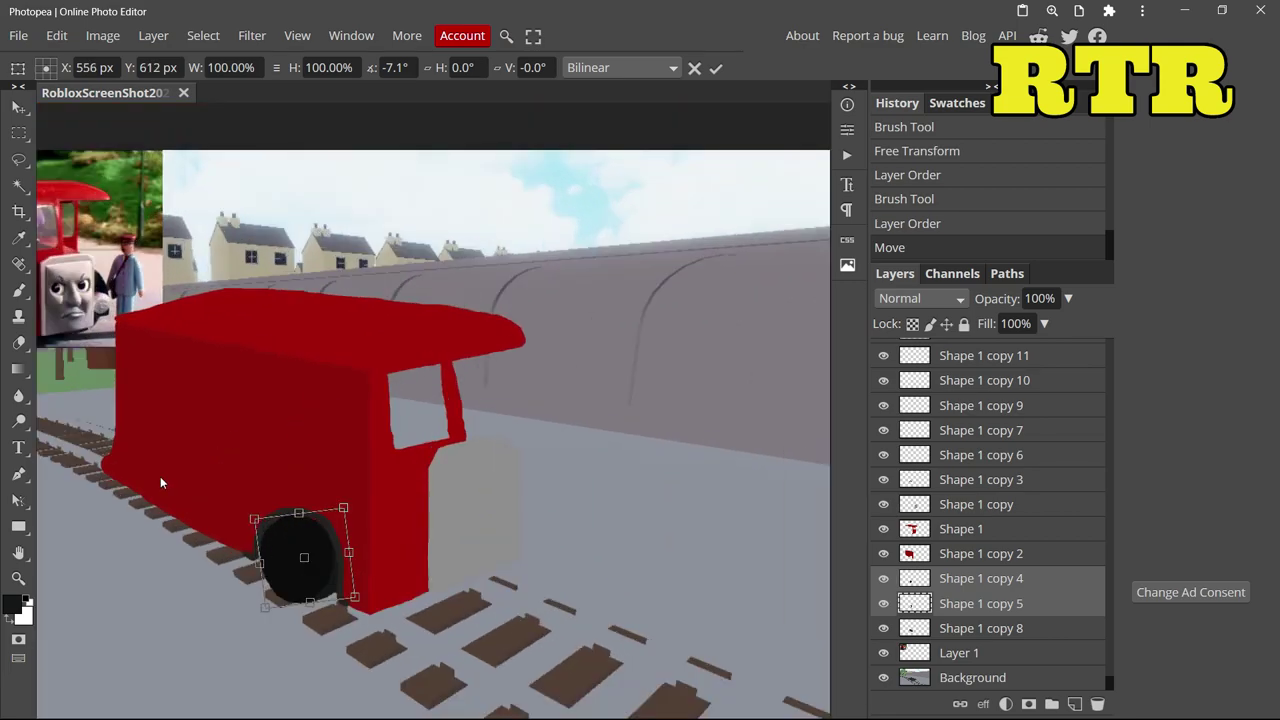
- Move Shape 1 copy 7 beneath Shape 1 copy 8 and paint a near-black rear wheel under the body's edge
scroll(160, 478, up, 3)
drag(985, 435, 990, 640)
click(19, 291)
mouse_move(248, 488)
mouse_down()
mouse_move(300, 534)
mouse_move(286, 465)
mouse_move(300, 520)
mouse_up()
- Move Shape 1 copy 6 beneath Shape 1 copy 7 and add a near-black brush stroke on it
drag(981, 437, 983, 640)
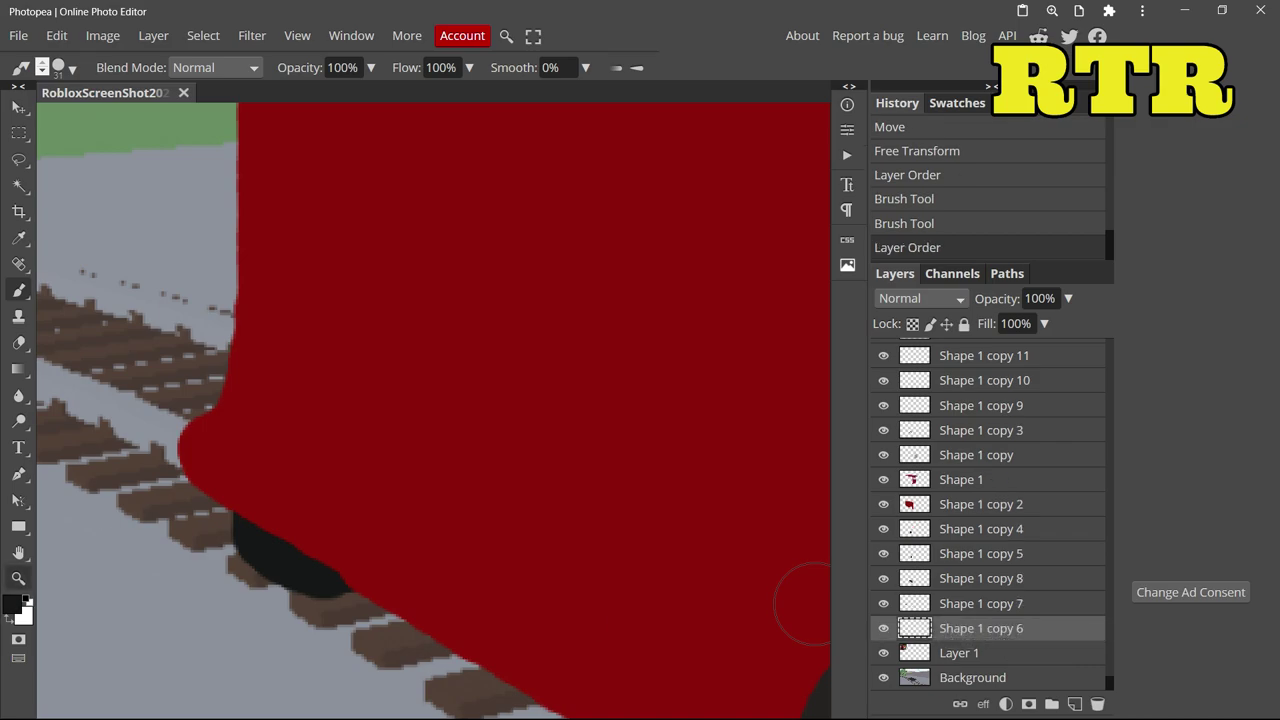
click(13, 603)
click(160, 403)
click(451, 418)
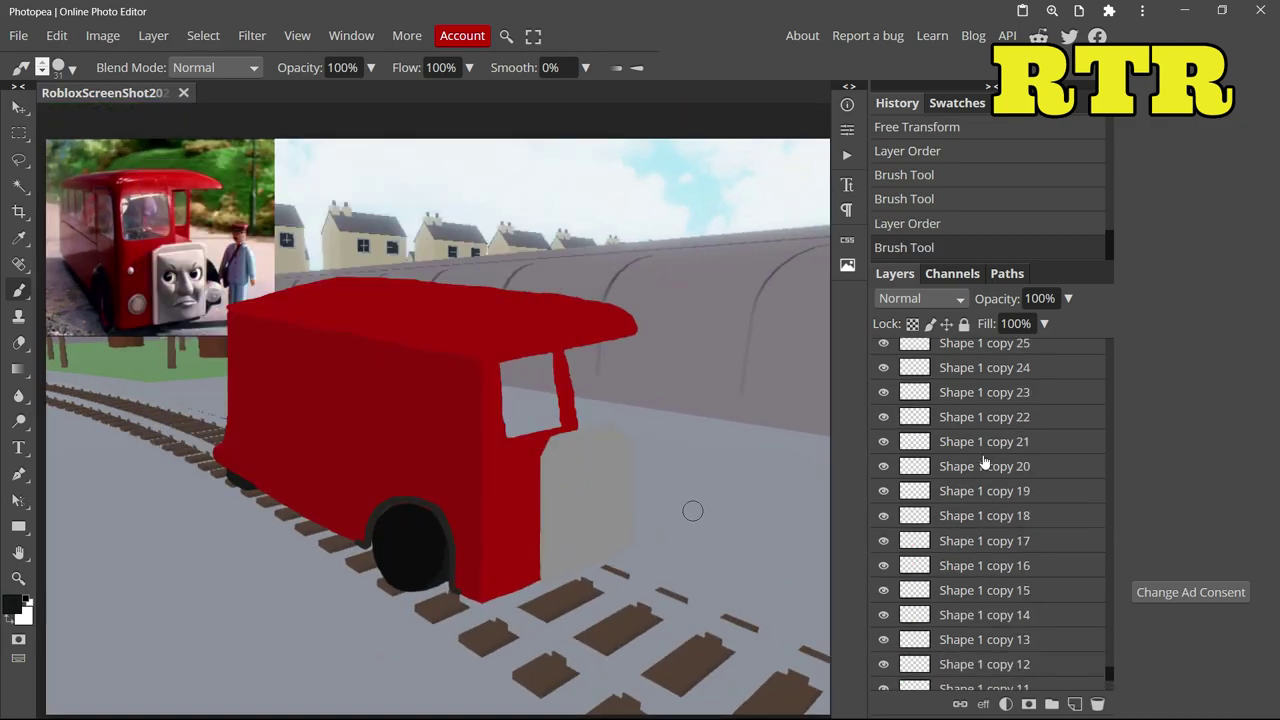
- Try outlining the cab door and a line along the bus's side in near-black on Shape 1 copy 20
click(985, 463)
click(72, 68)
click(182, 118)
drag(461, 542, 470, 543)
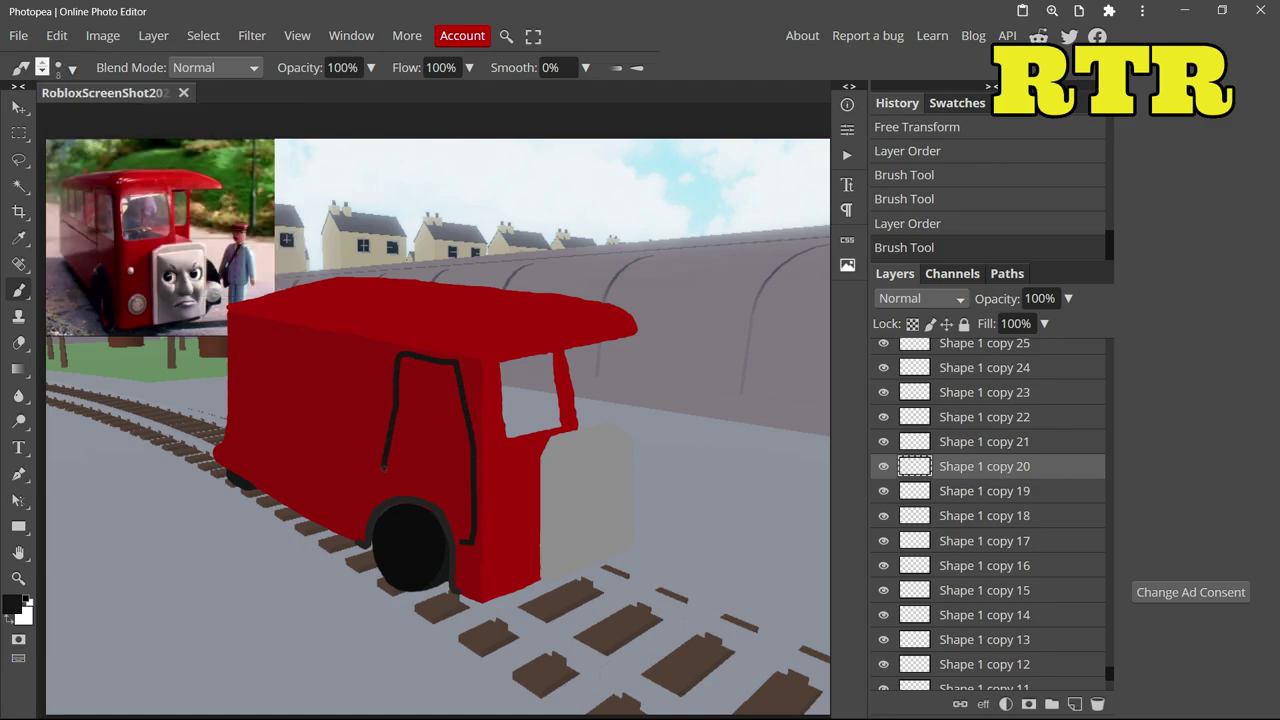
key(ctrl+z)
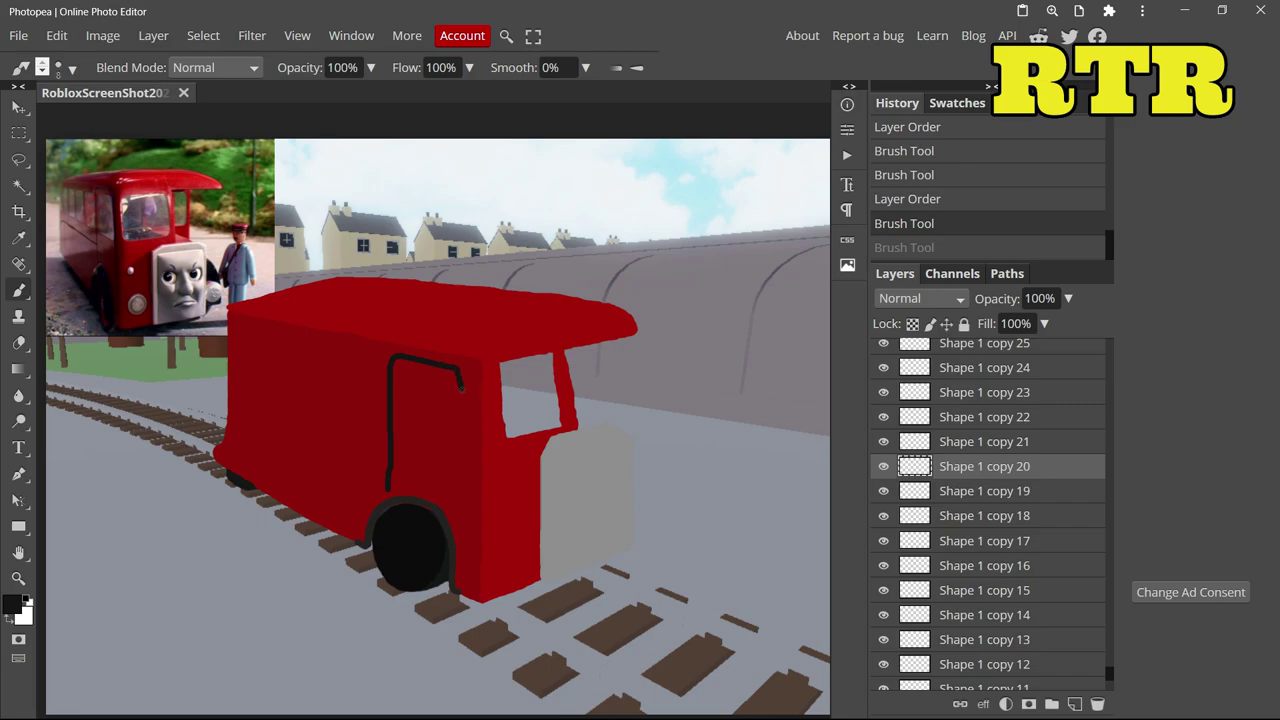
drag(384, 490, 386, 488)
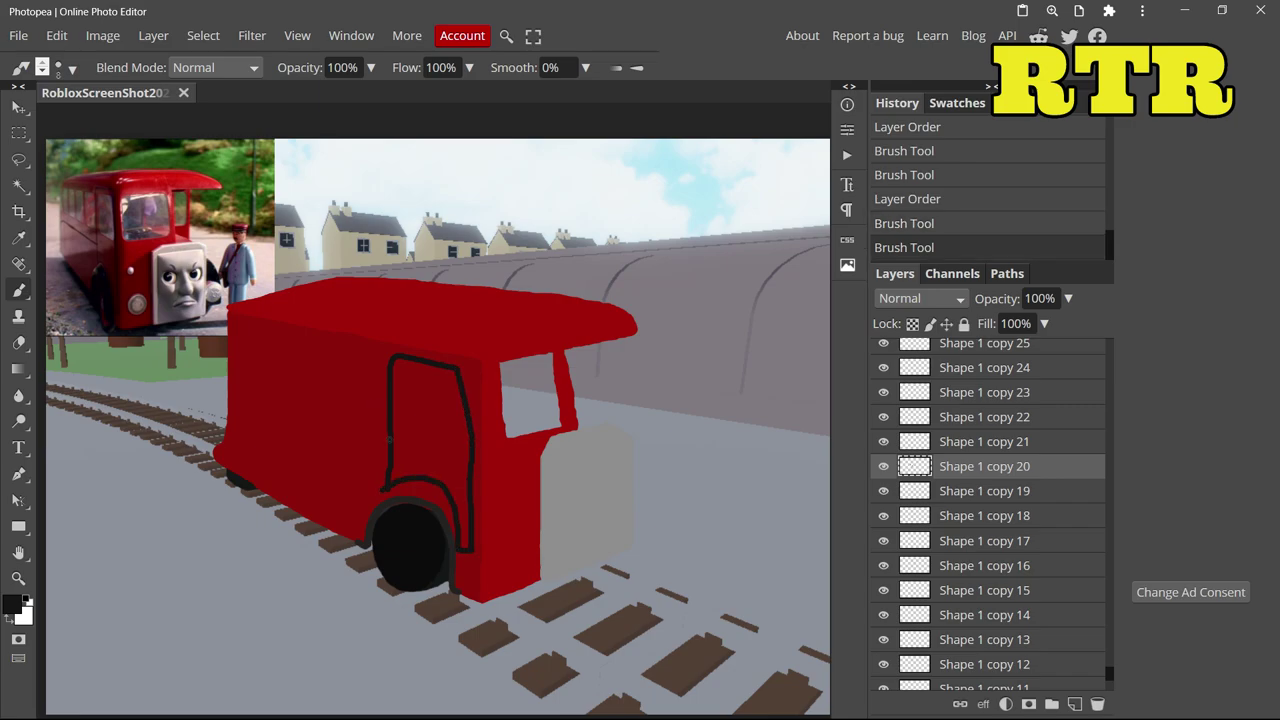
drag(242, 420, 231, 427)
- Paint the body's lower rear edge into an outward flare on Shape 1 copy 15, using dark red sampled from the side
scroll(176, 464, up, 5)
scroll(176, 464, up, 1)
click(12, 604)
click(390, 470)
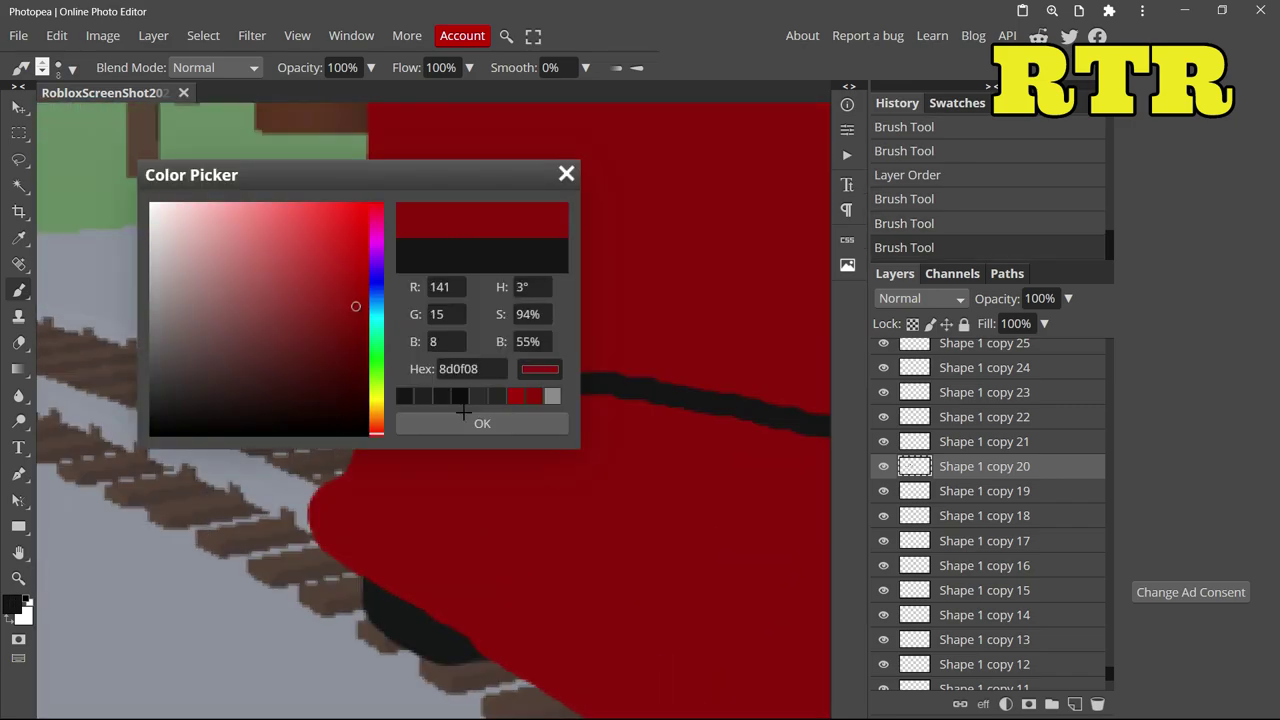
click(478, 422)
click(985, 590)
mouse_move(322, 544)
mouse_down()
mouse_move(260, 506)
mouse_move(345, 225)
mouse_move(300, 520)
mouse_up()
- Erase the rear end of the black side line on Shape 1 copy 20
key(e)
click(360, 420)
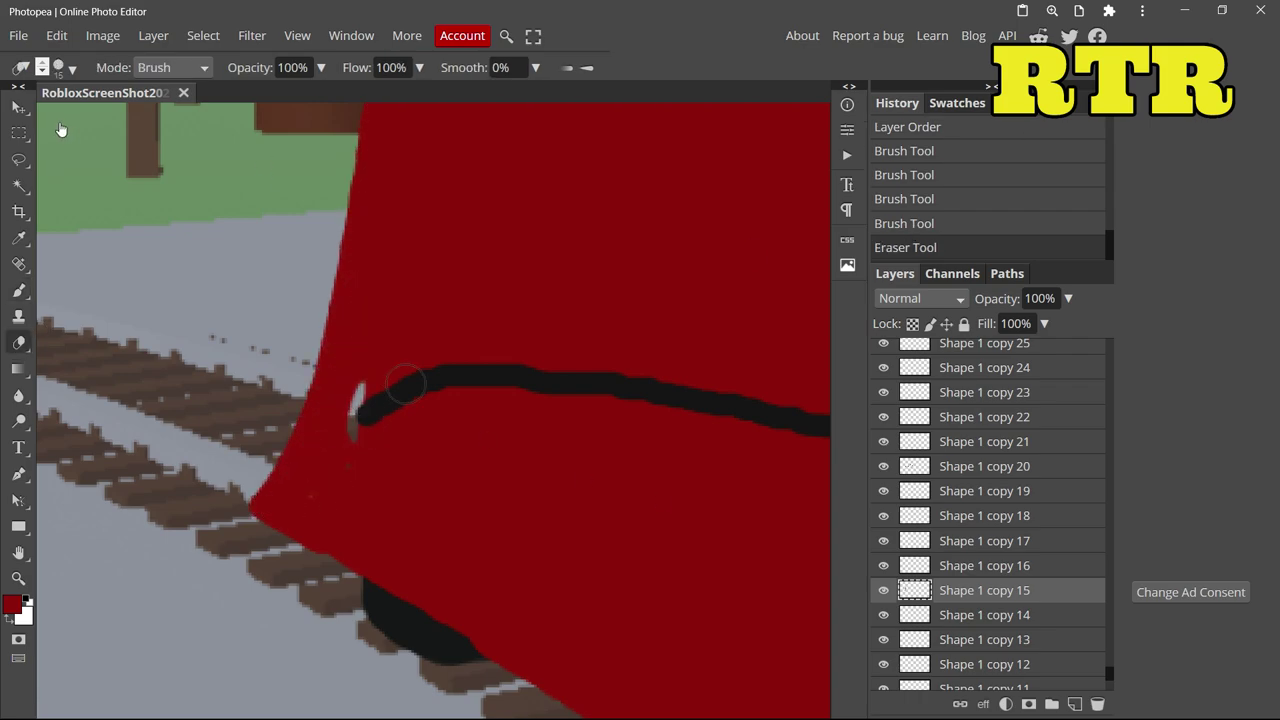
key(ctrl+z)
ctrl+click(368, 425)
mouse_move(368, 432)
mouse_down()
mouse_move(487, 371)
mouse_move(363, 410)
mouse_up()
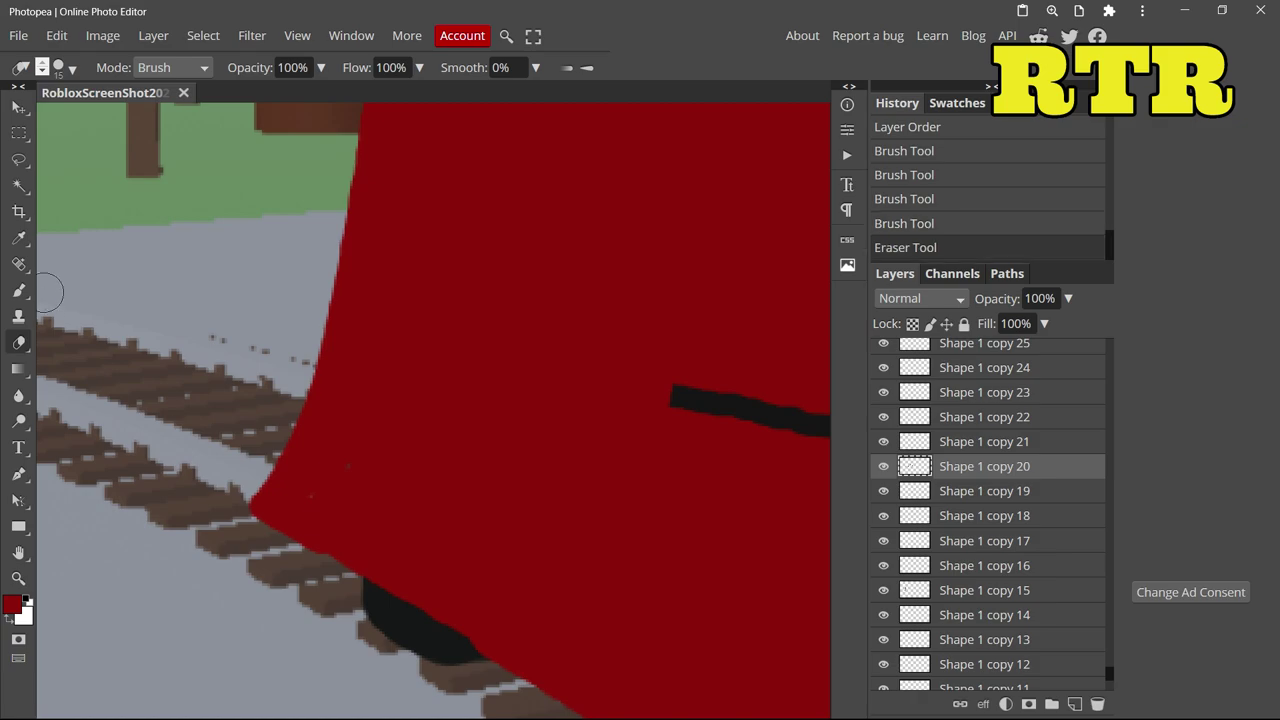
- Try repainting the rear part of the side line in near-black on Shape 1 copy 20
click(19, 290)
click(12, 604)
click(700, 402)
click(482, 423)
mouse_move(690, 404)
mouse_down()
mouse_move(556, 362)
mouse_move(342, 325)
mouse_up()
scroll(515, 334, up, 3)
key(ctrl+z)
- Erase the roof's pointed rear corner on Shape 1 to give it a rounded edge
scroll(1014, 643, down, 5)
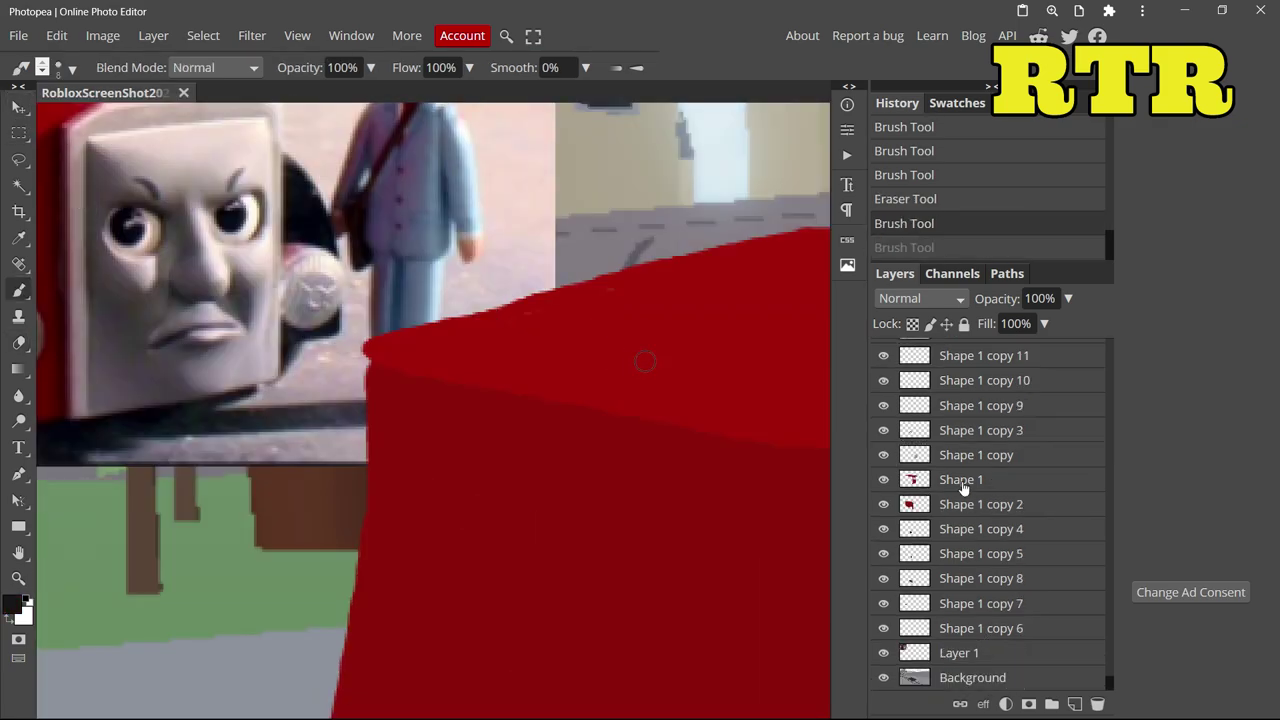
click(961, 484)
key(e)
scroll(343, 224, down, 3)
drag(362, 260, 549, 191)
scroll(549, 191, down, 5)
scroll(310, 375, up, 4)
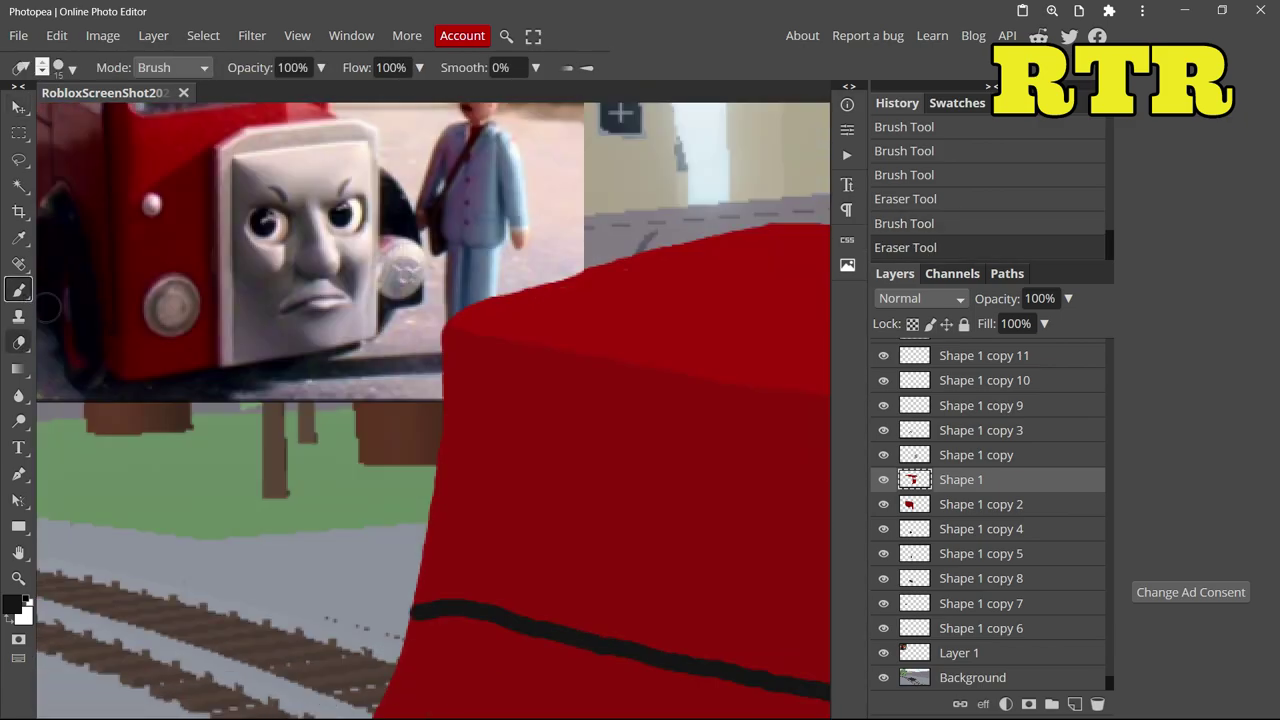
- Extend the body's rear edge into a straight vertical on Shape 1 copy 2 with dark red sampled from the side
click(19, 290)
click(12, 604)
click(485, 508)
click(469, 421)
click(998, 509)
scroll(398, 453, down, 3)
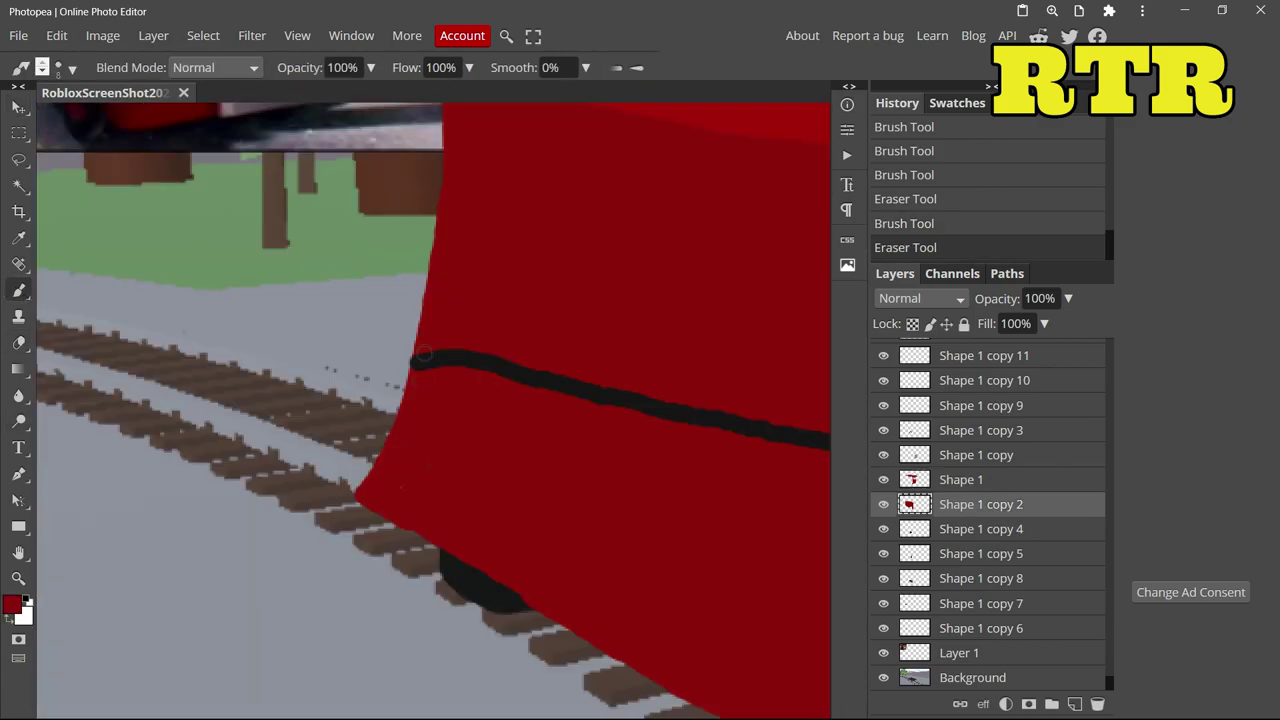
drag(420, 297, 422, 124)
scroll(403, 539, up, 3)
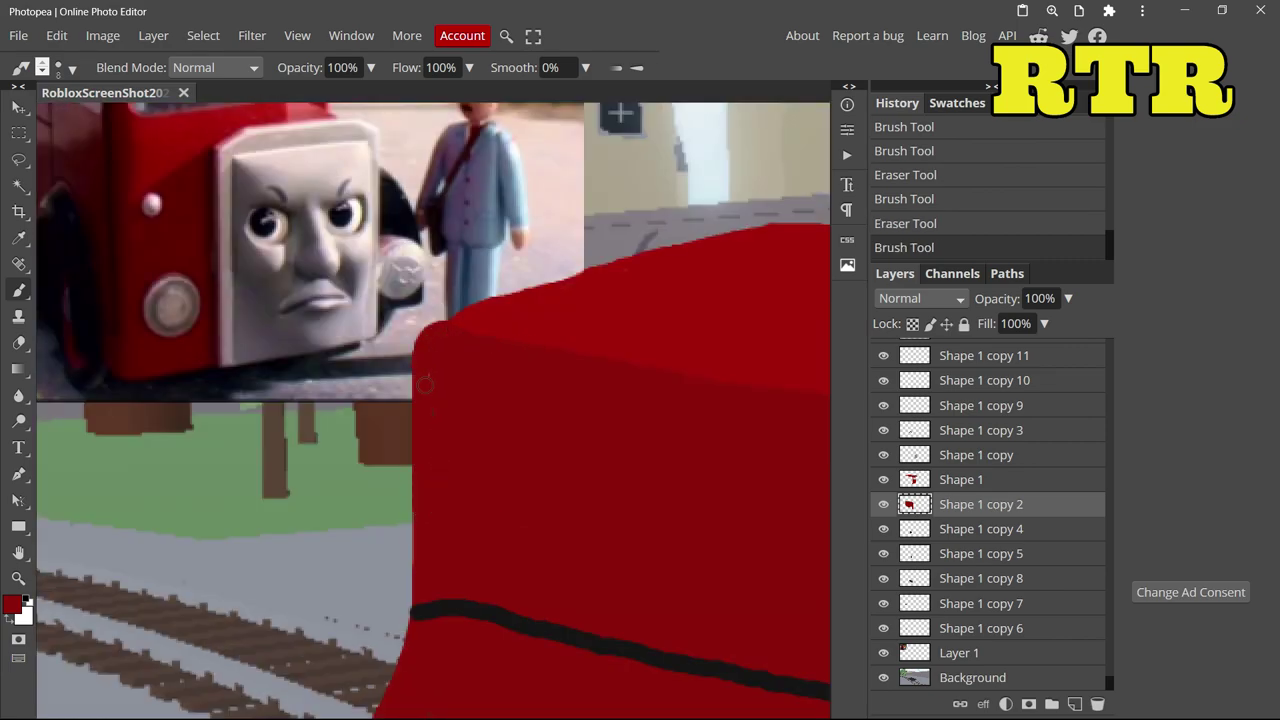
- Delete the Shape 1 copy 20 layer that holds the door and side outlines
scroll(425, 384, down, 5)
scroll(355, 410, up, 2)
click(19, 107)
click(350, 400)
right_click(948, 351)
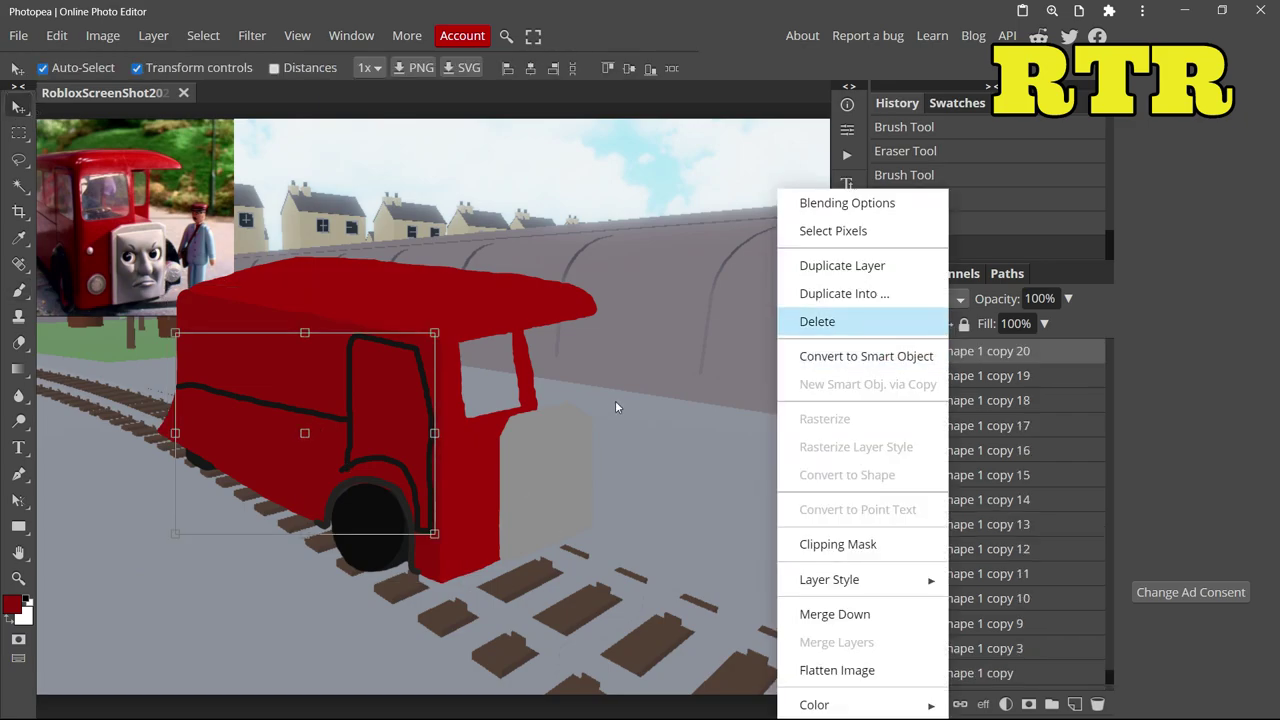
click(815, 321)
- Set the brush colour to 121212 and paint a small wheel shape just beyond the grey front panel's far edge
key(b)
click(12, 604)
click(154, 418)
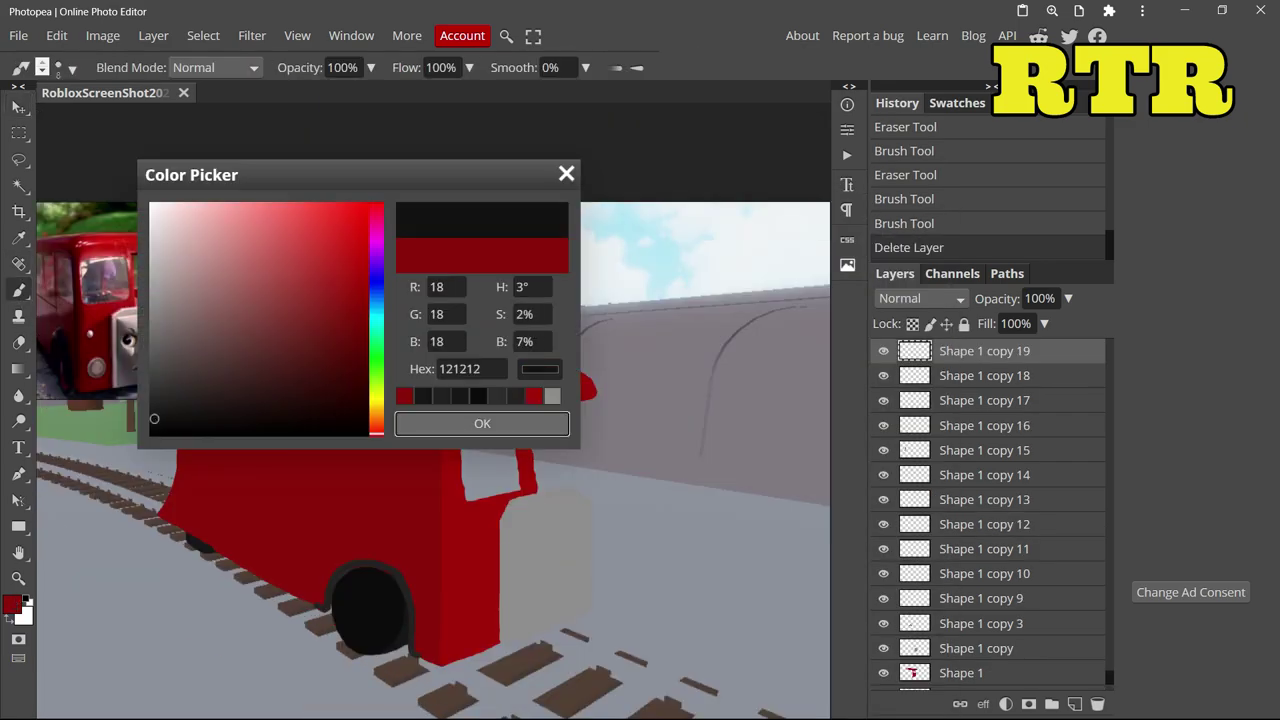
key(Return)
drag(593, 541, 598, 570)
- Move Shape 1 copy 23 beneath Shape 1 copy 6 and paint the cab's far window frame in dark red
click(12, 604)
click(357, 287)
click(357, 311)
click(504, 425)
scroll(976, 445, up, 2)
drag(975, 445, 1013, 652)
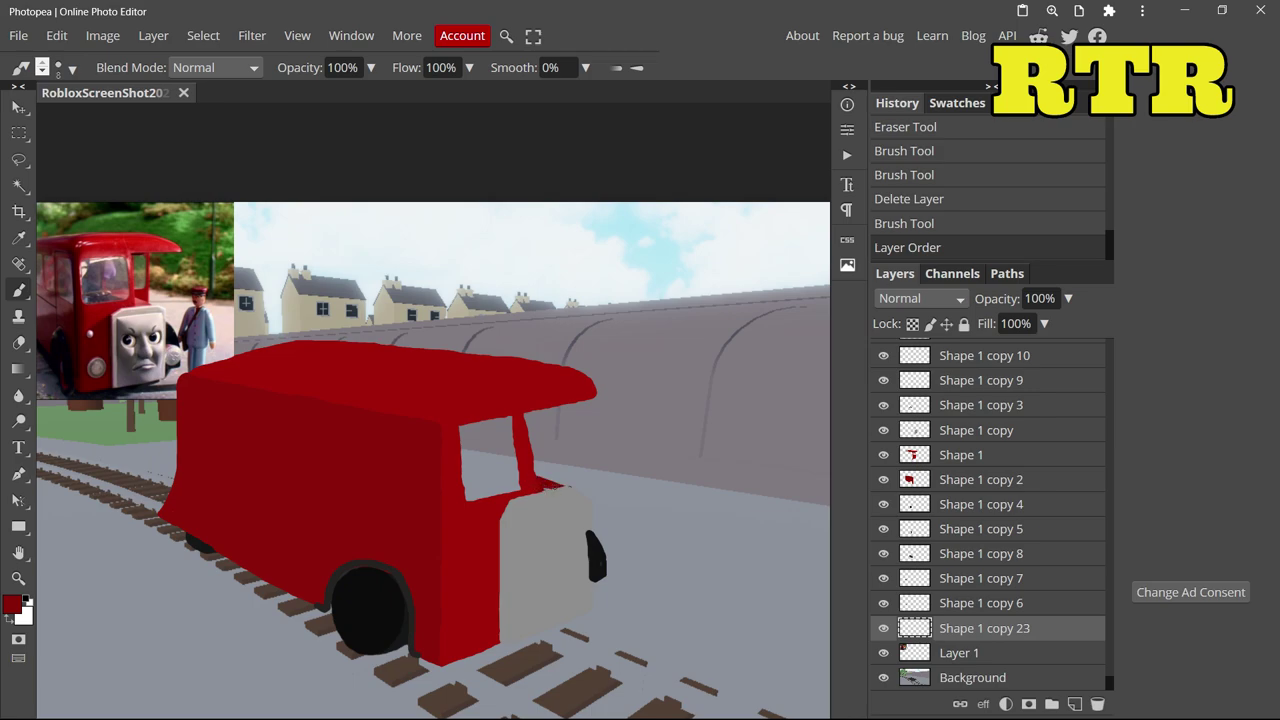
drag(531, 484, 541, 485)
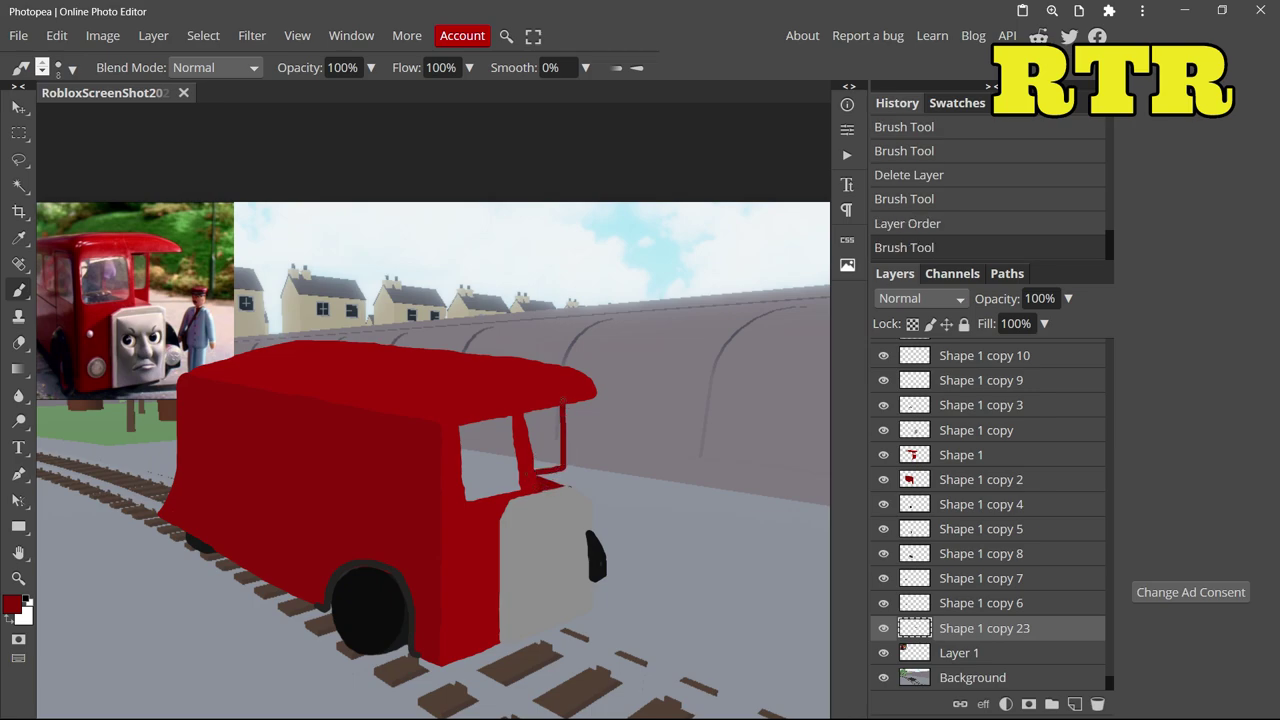
drag(565, 456, 567, 484)
- Outline an inset panel on the bus's grey front in a darker grey on Shape 1 copy 36
click(12, 604)
click(545, 560)
click(158, 335)
click(481, 422)
scroll(985, 510, up, 7)
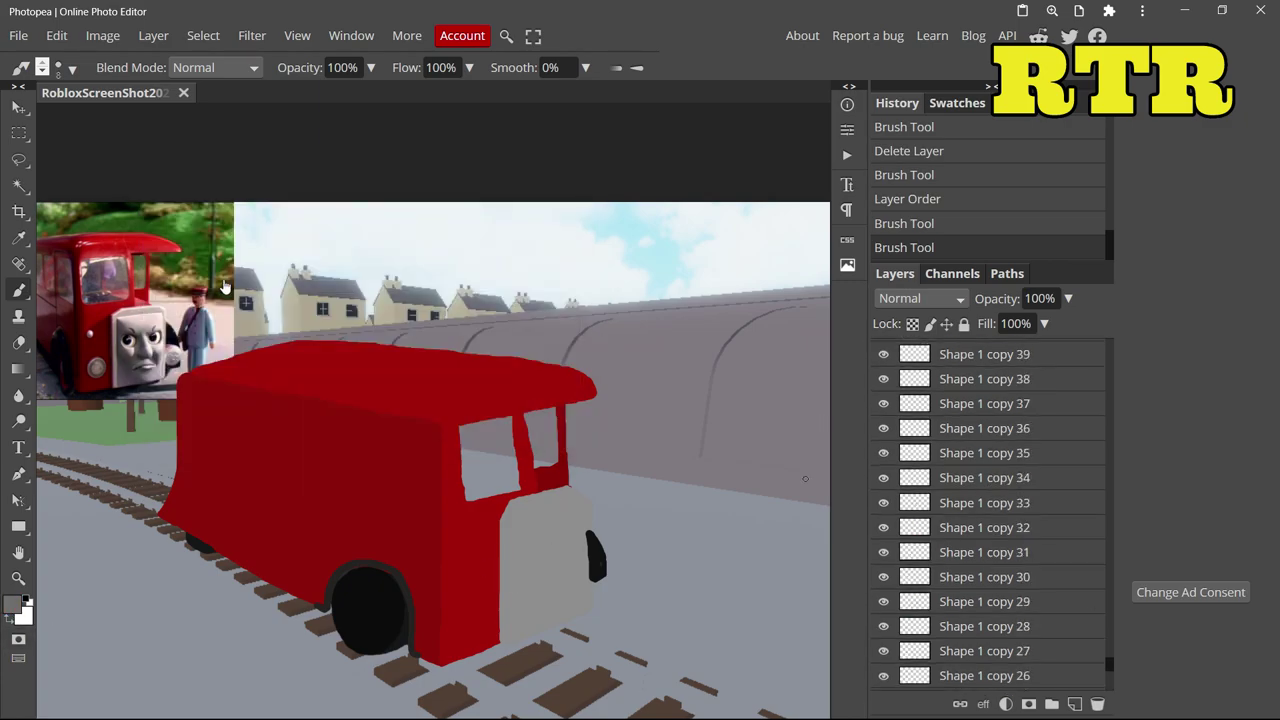
click(984, 428)
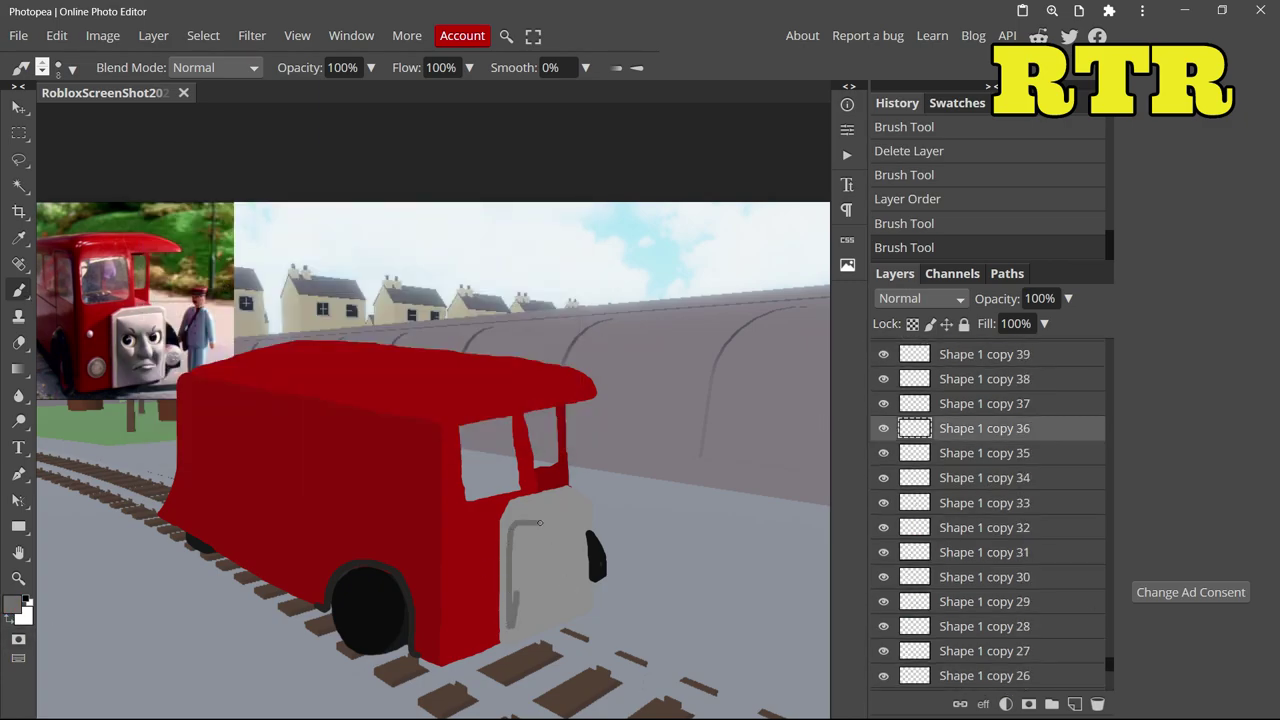
drag(540, 523, 569, 519)
scroll(568, 521, up, 2)
scroll(543, 513, down, 5)
drag(394, 436, 601, 361)
scroll(573, 611, up, 4)
scroll(573, 611, down, 3)
mouse_move(612, 608)
mouse_down()
mouse_move(621, 324)
mouse_move(412, 363)
mouse_move(572, 304)
mouse_move(497, 417)
mouse_up()
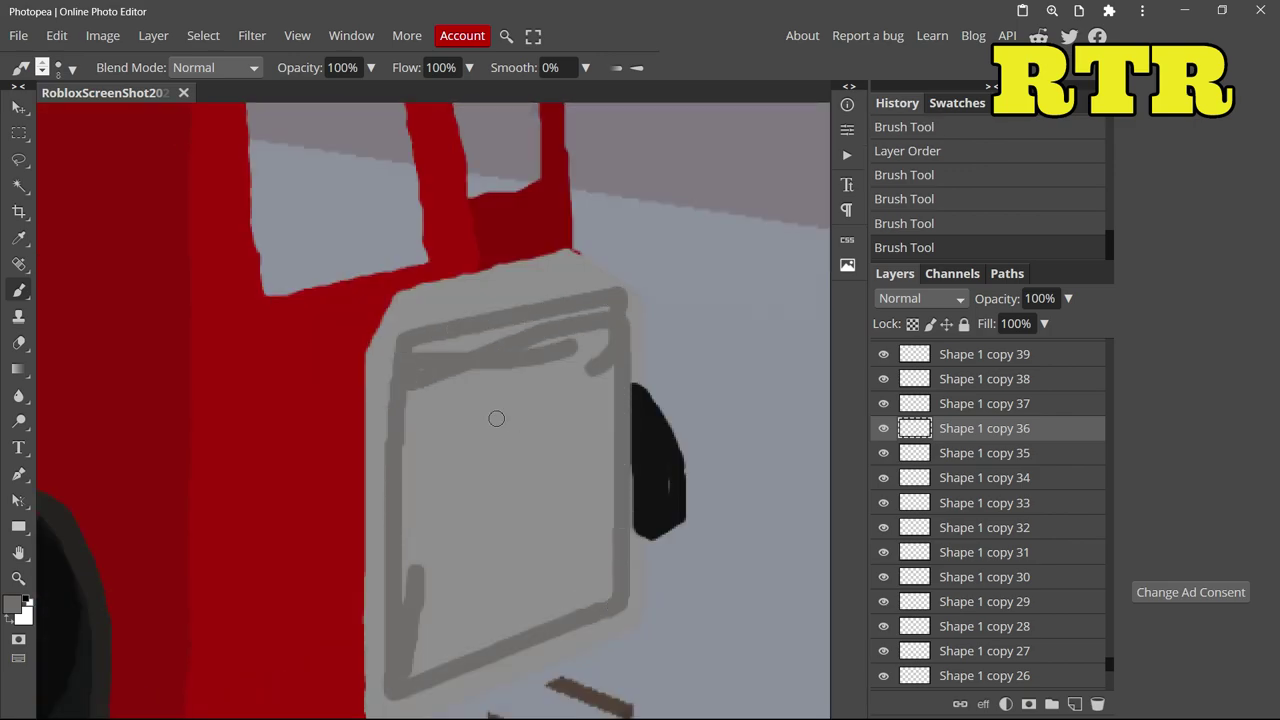
- Fill the inset front panel with the darker grey using a 25 px brush
click(71, 69)
click(189, 118)
mouse_move(507, 516)
mouse_down()
mouse_move(458, 503)
mouse_move(413, 546)
mouse_move(409, 391)
mouse_move(466, 349)
mouse_move(593, 323)
mouse_move(590, 594)
mouse_move(431, 645)
mouse_move(460, 428)
mouse_move(554, 358)
mouse_move(477, 597)
mouse_move(553, 452)
mouse_move(502, 516)
mouse_move(452, 397)
mouse_up()
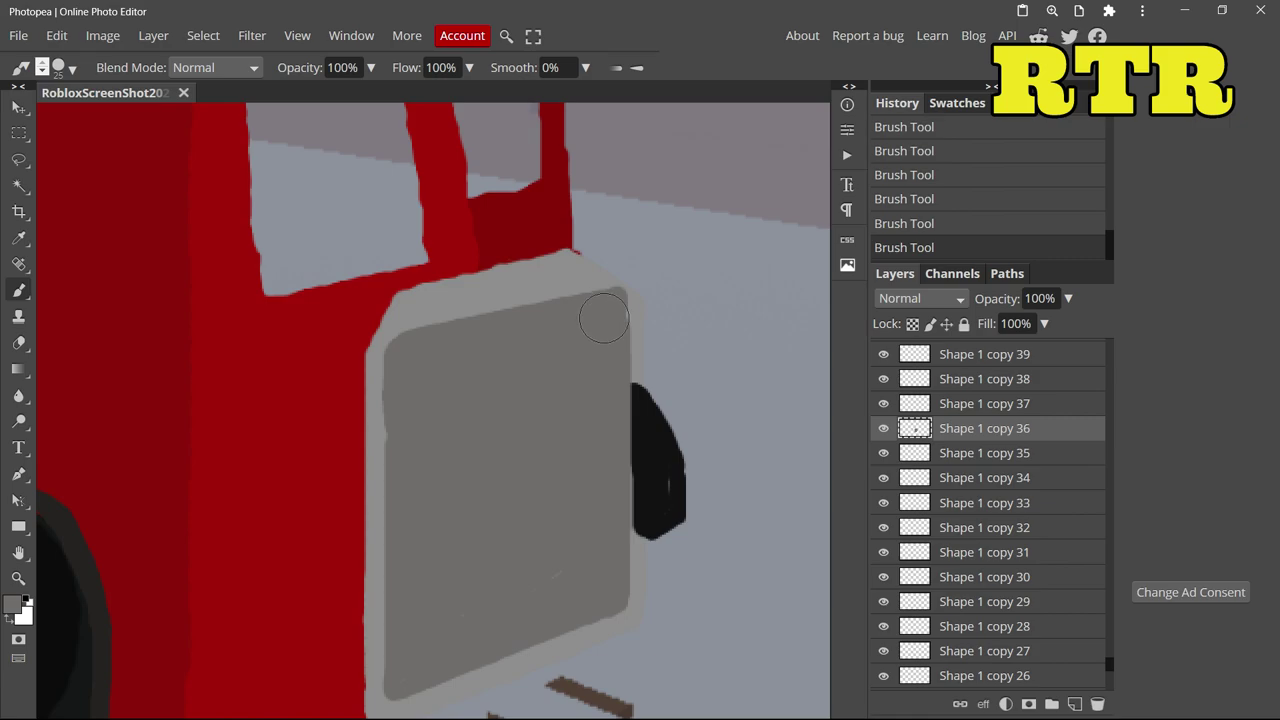
- Move Shape 1 copy 37 beneath Shape 1 copy 23 and paint black behind both cab windows with a 118 px brush
scroll(400, 500, down, 4)
scroll(255, 318, up, 1)
click(985, 408)
drag(975, 387, 990, 690)
key(d)
click(70, 69)
click(130, 115)
mouse_move(518, 459)
mouse_down()
mouse_move(548, 430)
mouse_move(325, 424)
mouse_move(267, 383)
mouse_move(226, 420)
mouse_up()
click(19, 342)
- Outline the cab door and a line along the bus's side in black with a 9 px brush on Shape 1 copy 132
click(19, 290)
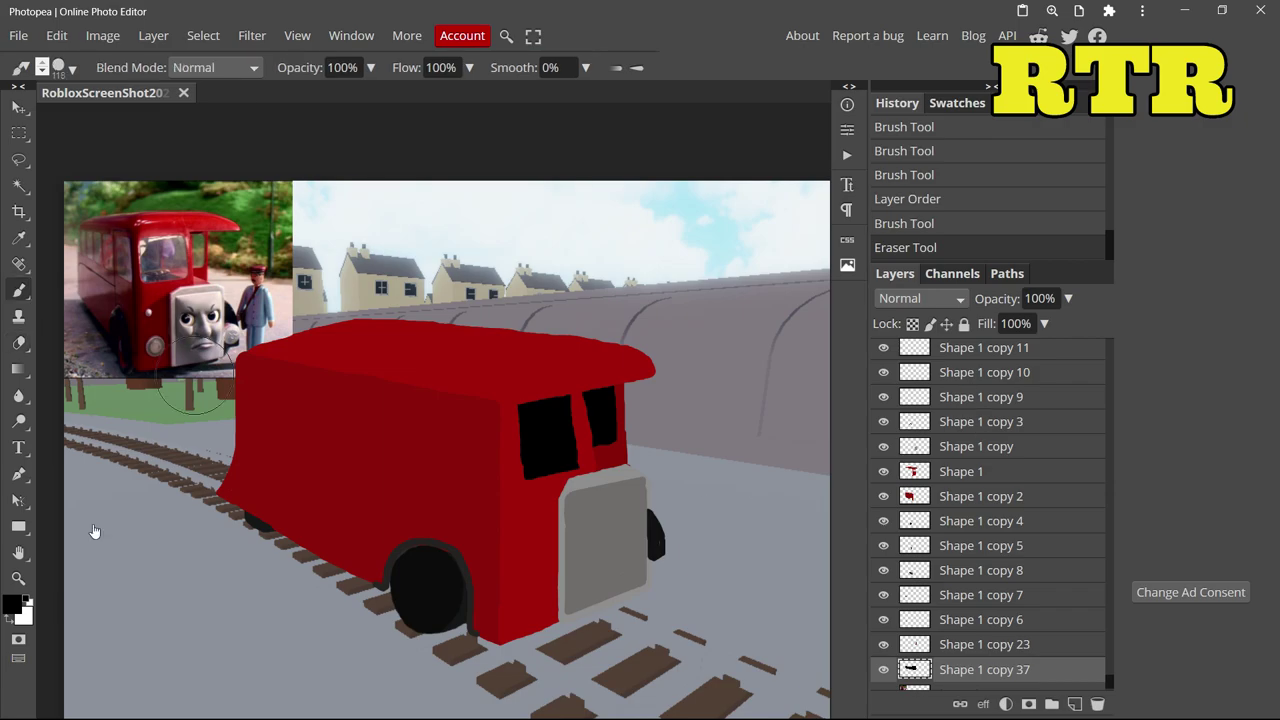
click(984, 372)
click(58, 67)
click(168, 119)
click(249, 418)
drag(250, 461, 326, 493)
key(ctrl+z)
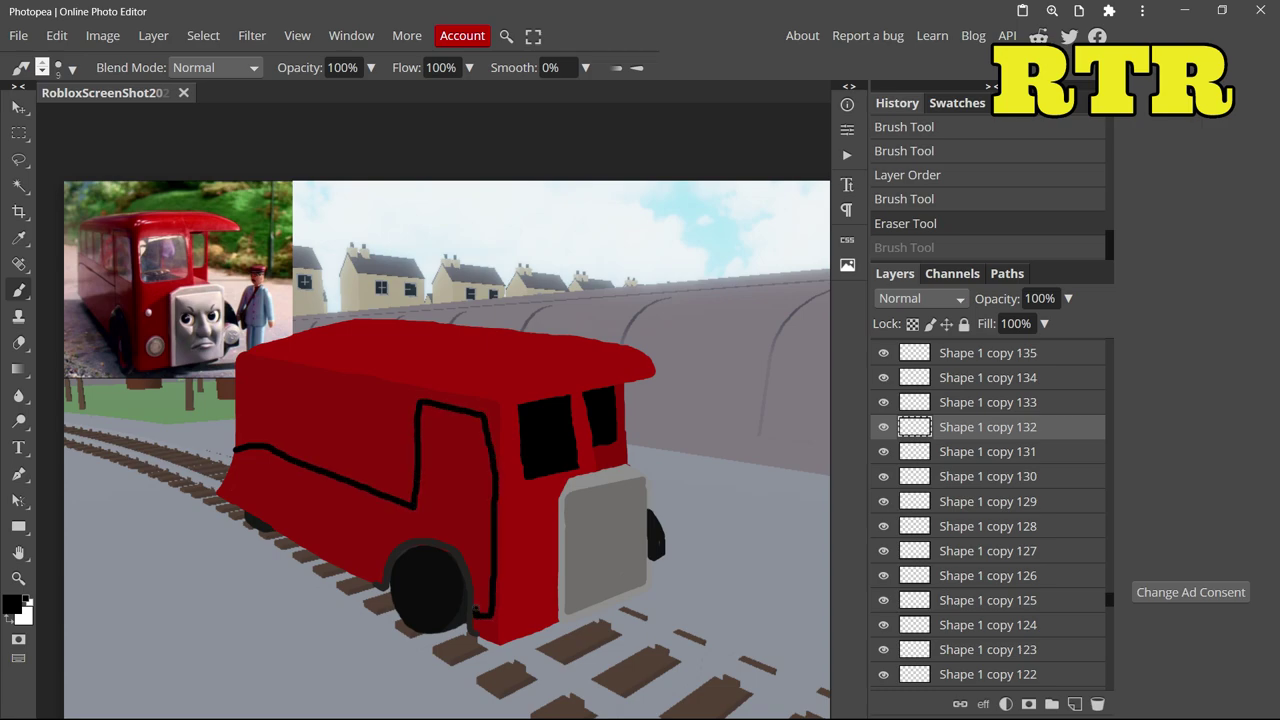
drag(418, 424, 418, 421)
- Erase the cab door's window opening out of Shape 1 copy 2, starting with a 25 px eraser
scroll(980, 638, down, 10)
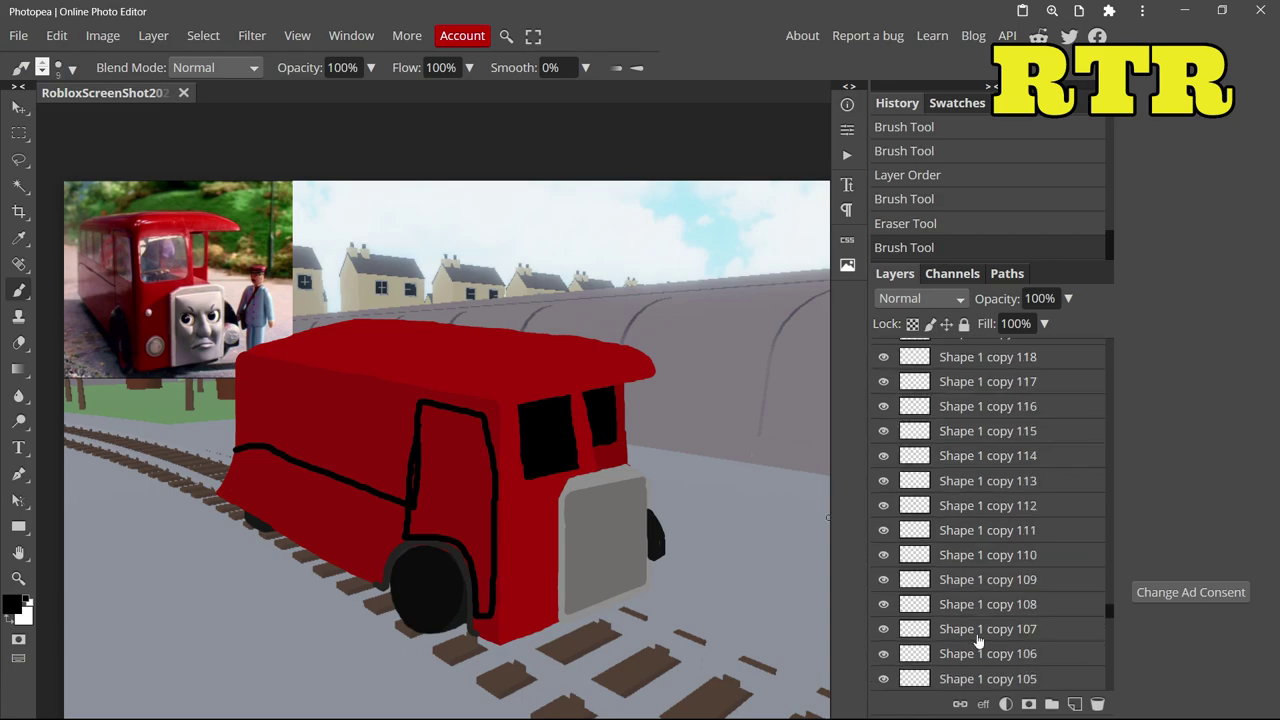
click(958, 456)
click(19, 343)
click(68, 68)
drag(190, 118, 200, 118)
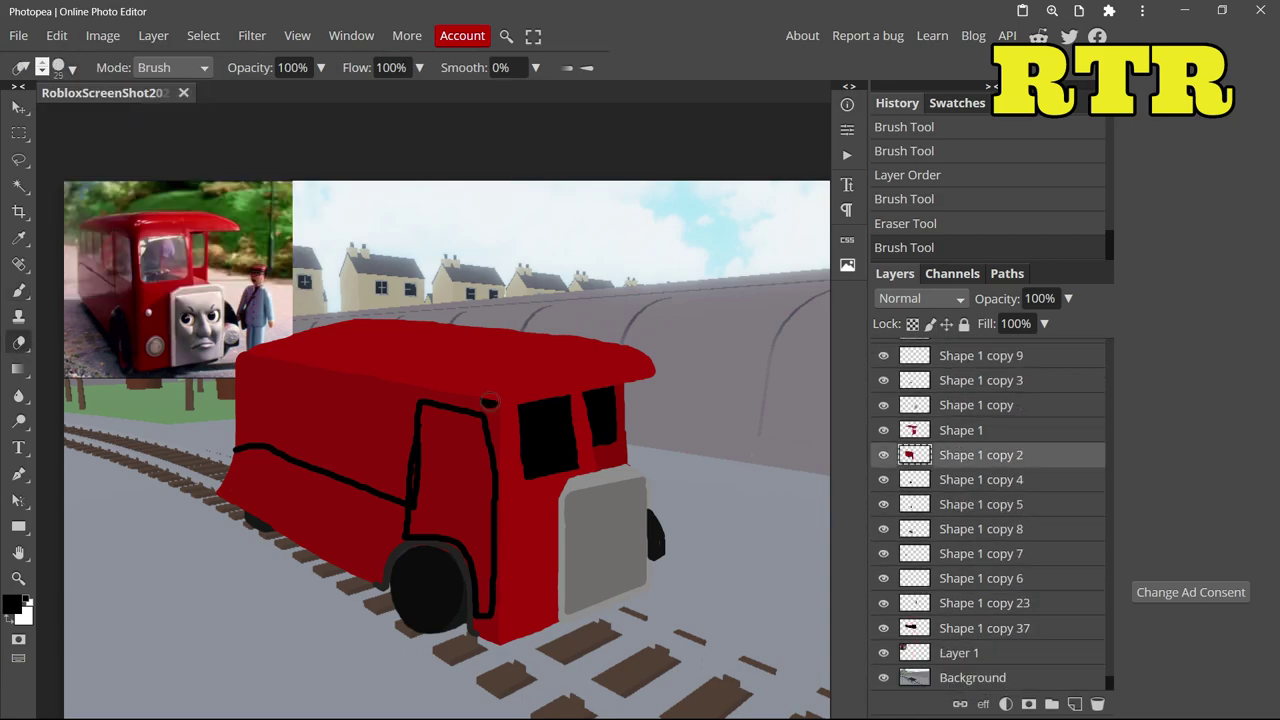
drag(517, 500, 517, 502)
scroll(492, 430, up, 4)
key(ctrl+z)
drag(574, 618, 505, 240)
scroll(505, 240, down, 1)
click(19, 289)
click(14, 347)
mouse_move(290, 495)
mouse_down()
mouse_move(264, 307)
mouse_move(380, 335)
mouse_move(413, 407)
mouse_move(426, 501)
mouse_move(391, 519)
mouse_move(289, 501)
mouse_move(354, 414)
mouse_up()
scroll(354, 414, down, 4)
scroll(330, 400, up, 4)
mouse_move(351, 354)
mouse_down()
mouse_move(398, 340)
mouse_move(480, 374)
mouse_up()
scroll(463, 408, down, 4)
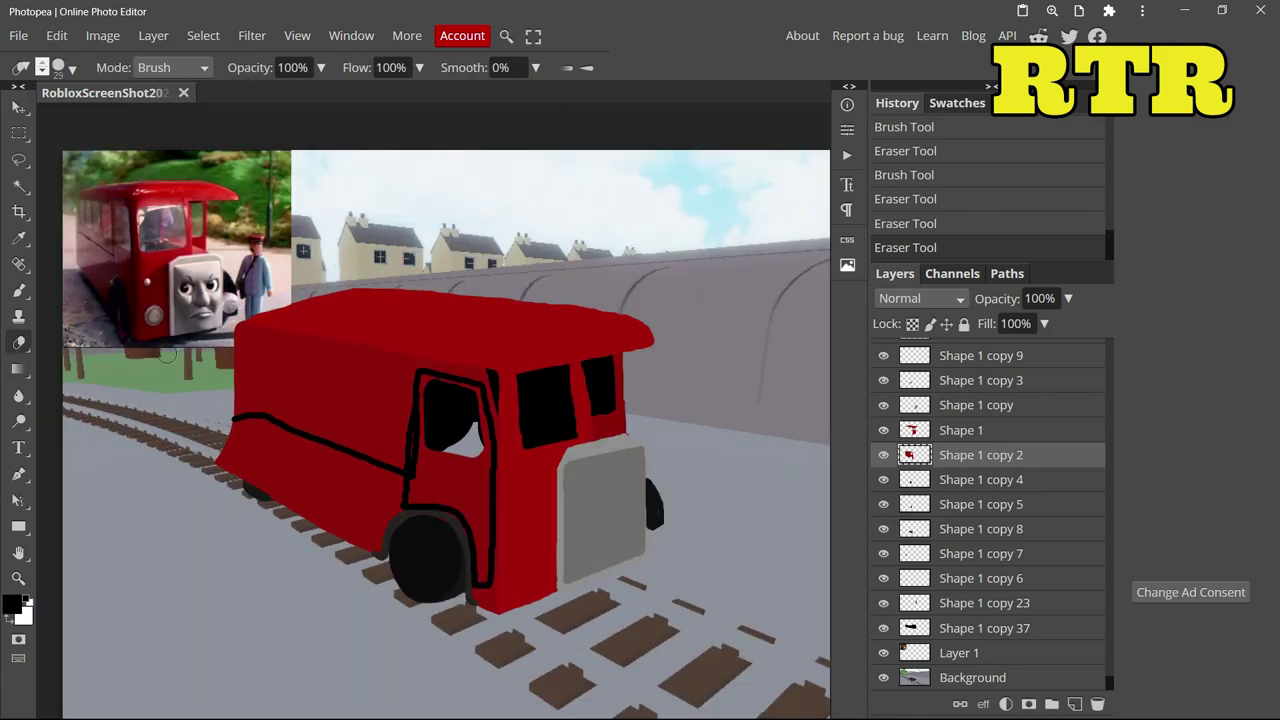
- Erase the side window nearest the door out of Shape 1 copy 2, outlining it finely and clearing its middle with a 31 px eraser
scroll(240, 357, up, 4)
click(71, 69)
click(183, 117)
drag(551, 499, 552, 470)
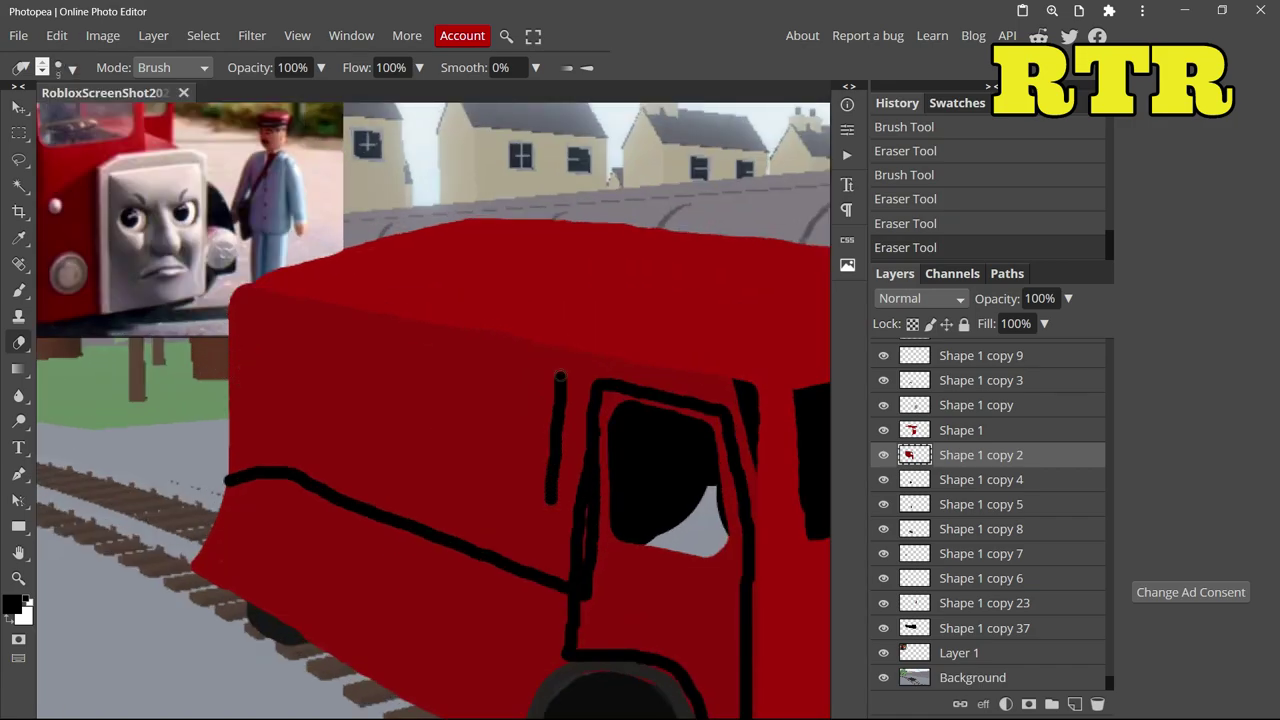
mouse_move(472, 353)
mouse_down()
mouse_move(440, 443)
mouse_move(453, 490)
mouse_move(537, 498)
mouse_up()
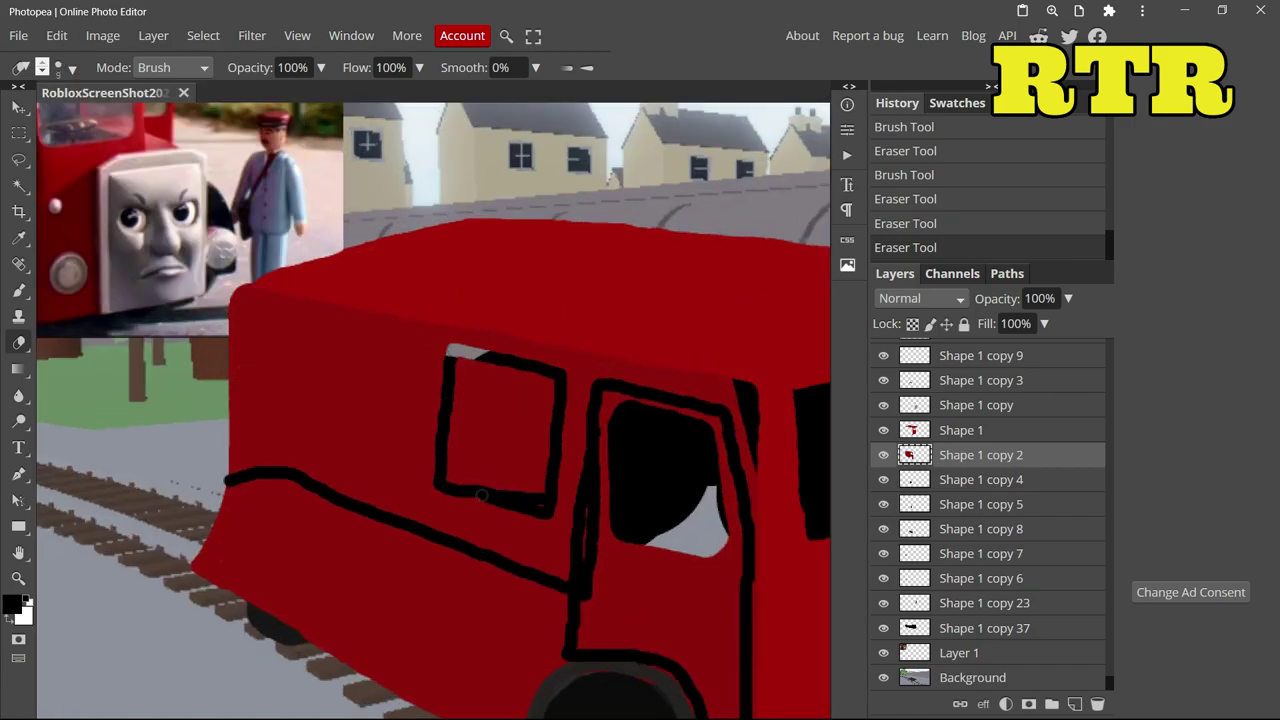
click(60, 67)
drag(150, 99, 192, 99)
mouse_move(465, 500)
mouse_down()
mouse_move(465, 365)
mouse_move(533, 485)
mouse_move(516, 456)
mouse_up()
- Touch up the edge of the side window nearest the door in dark red with a 9 px brush
click(12, 604)
click(480, 517)
click(480, 423)
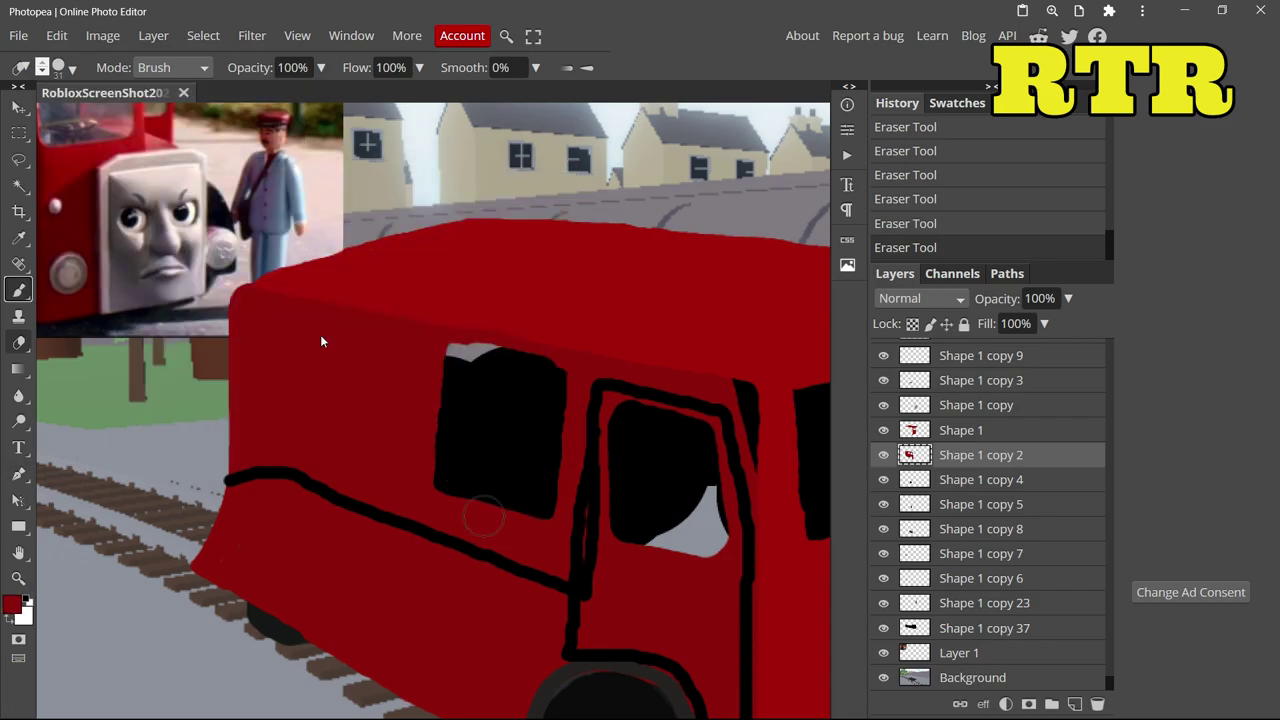
click(19, 290)
click(571, 364)
scroll(560, 370, up, 1)
- Outline and fill the middle side window in black with a 9 px brush on Shape 1 copy 2
click(12, 604)
click(480, 517)
click(481, 422)
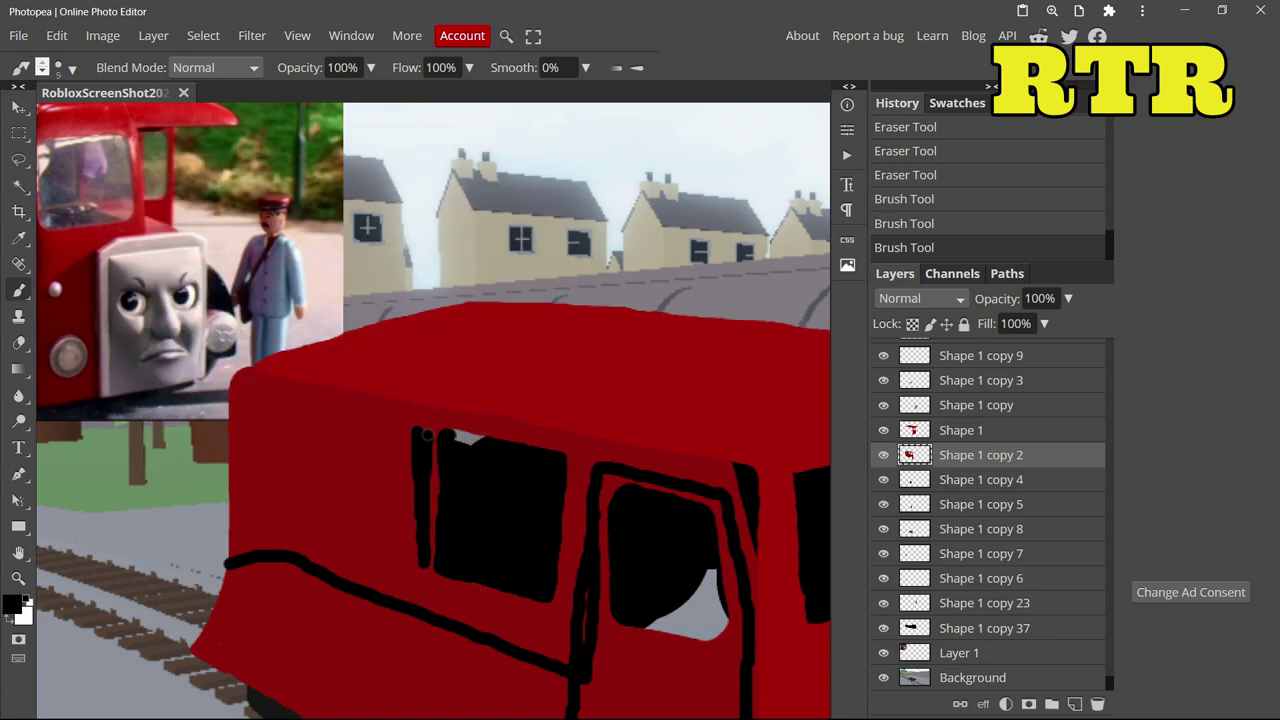
mouse_move(342, 484)
mouse_down()
mouse_move(420, 568)
mouse_move(426, 557)
mouse_move(355, 541)
mouse_move(366, 481)
mouse_move(399, 530)
mouse_move(413, 517)
mouse_move(388, 507)
mouse_move(333, 548)
mouse_move(329, 454)
mouse_up()
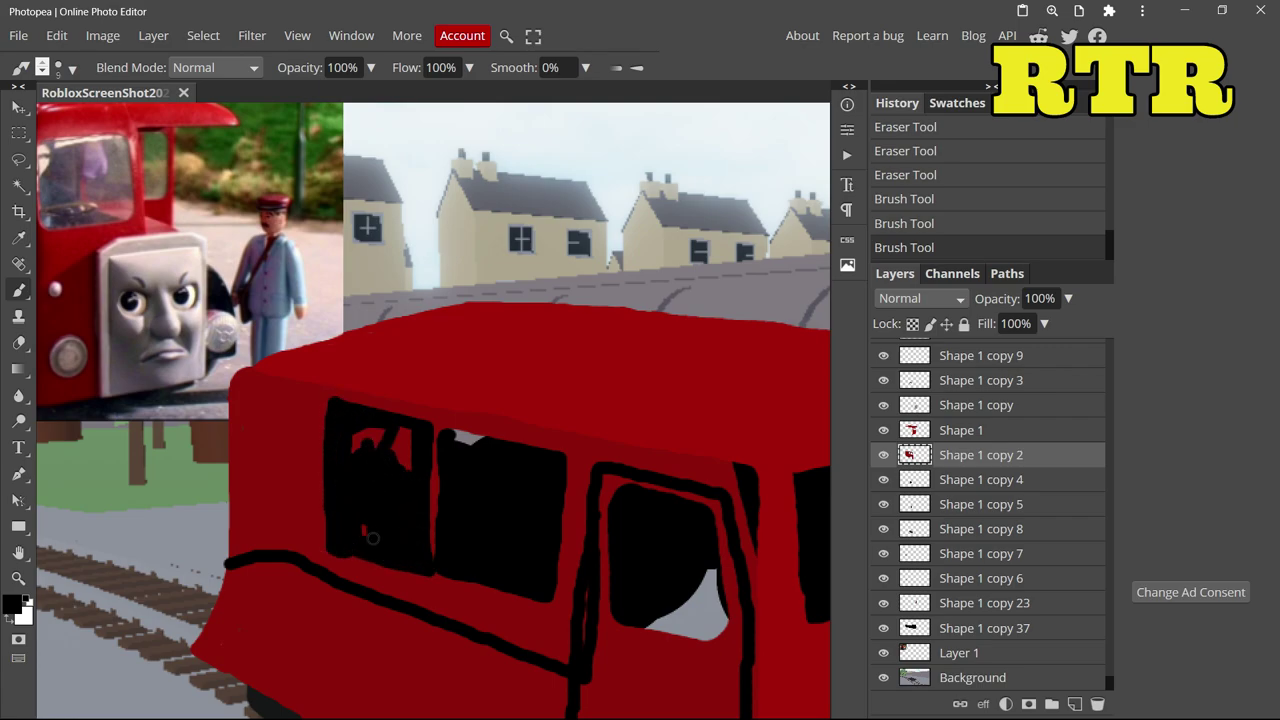
drag(418, 441, 391, 437)
- Neaten the middle side window's edges in dark red, widening the strip between it and the window nearest the door
click(12, 604)
click(424, 394)
click(482, 422)
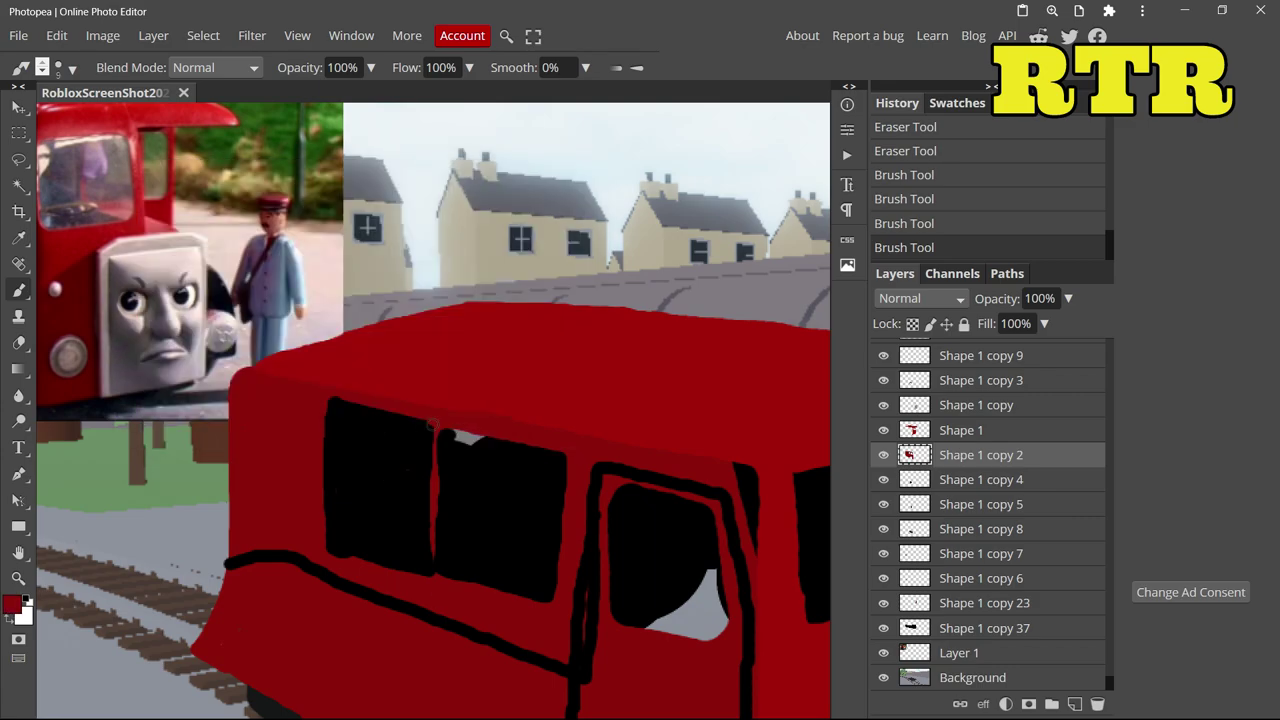
drag(382, 572, 302, 545)
click(19, 107)
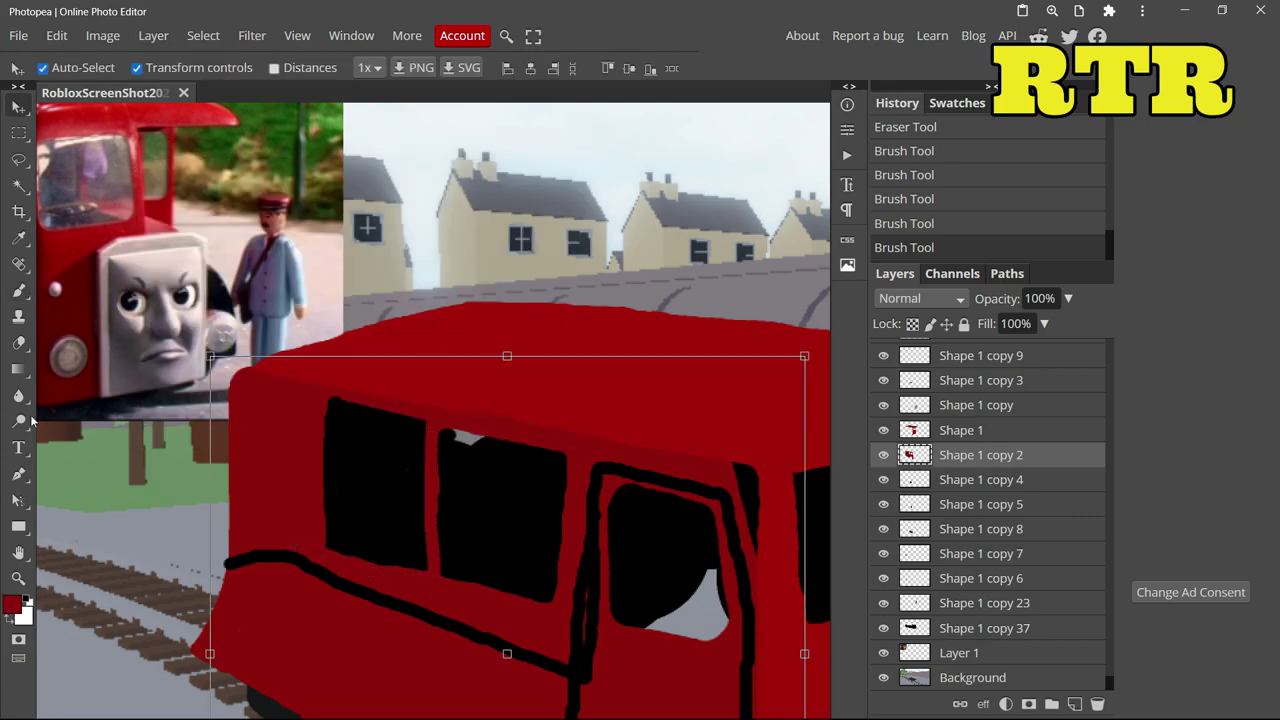
right_click(1000, 455)
click(894, 265)
drag(389, 557, 275, 544)
right_click(958, 455)
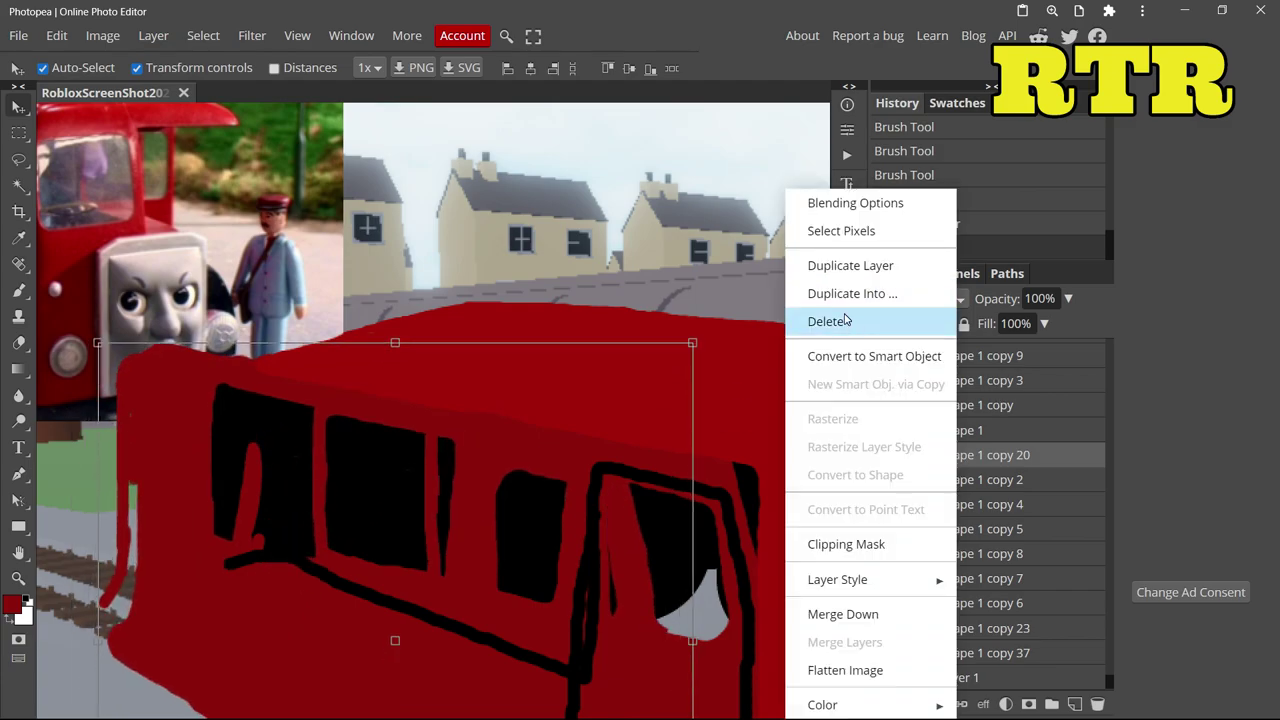
click(845, 321)
- Erase the rearmost side window out of Shape 1 copy 2 with an 11 px eraser, outlining it and clearing its inside
click(19, 290)
scroll(200, 320, down, 4)
scroll(102, 315, up, 6)
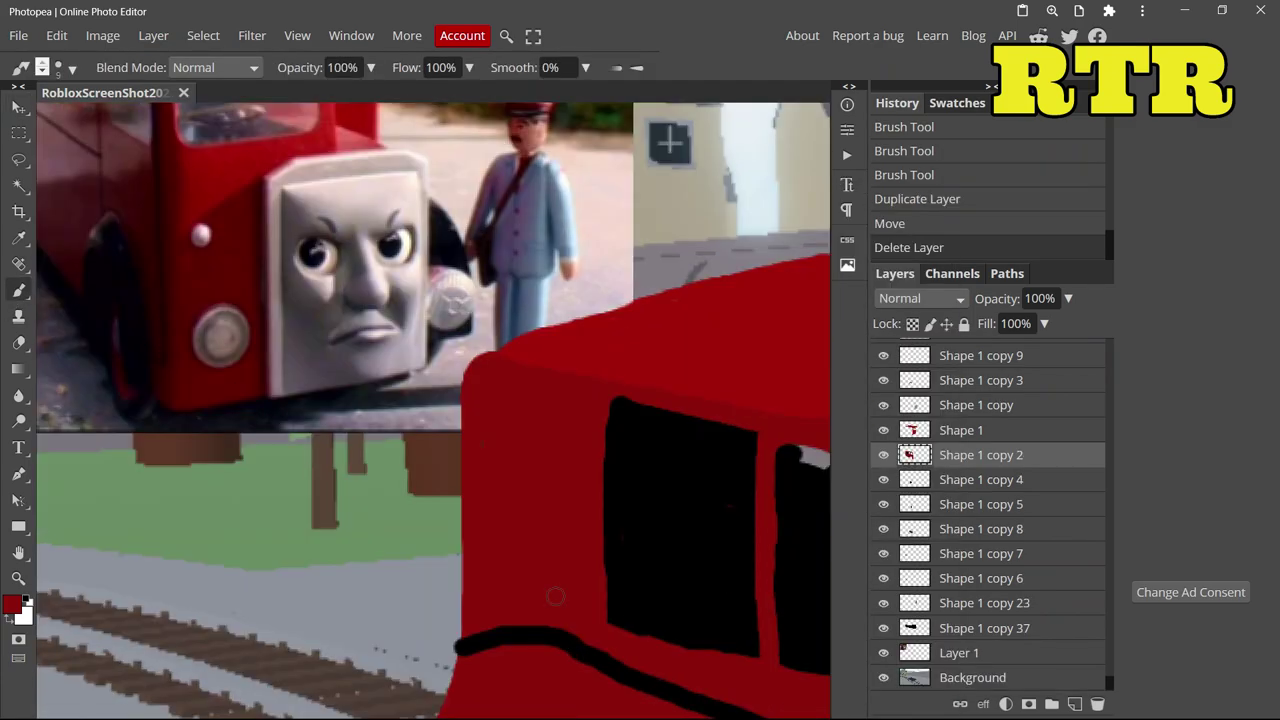
scroll(128, 318, down, 6)
scroll(110, 358, up, 5)
click(447, 409)
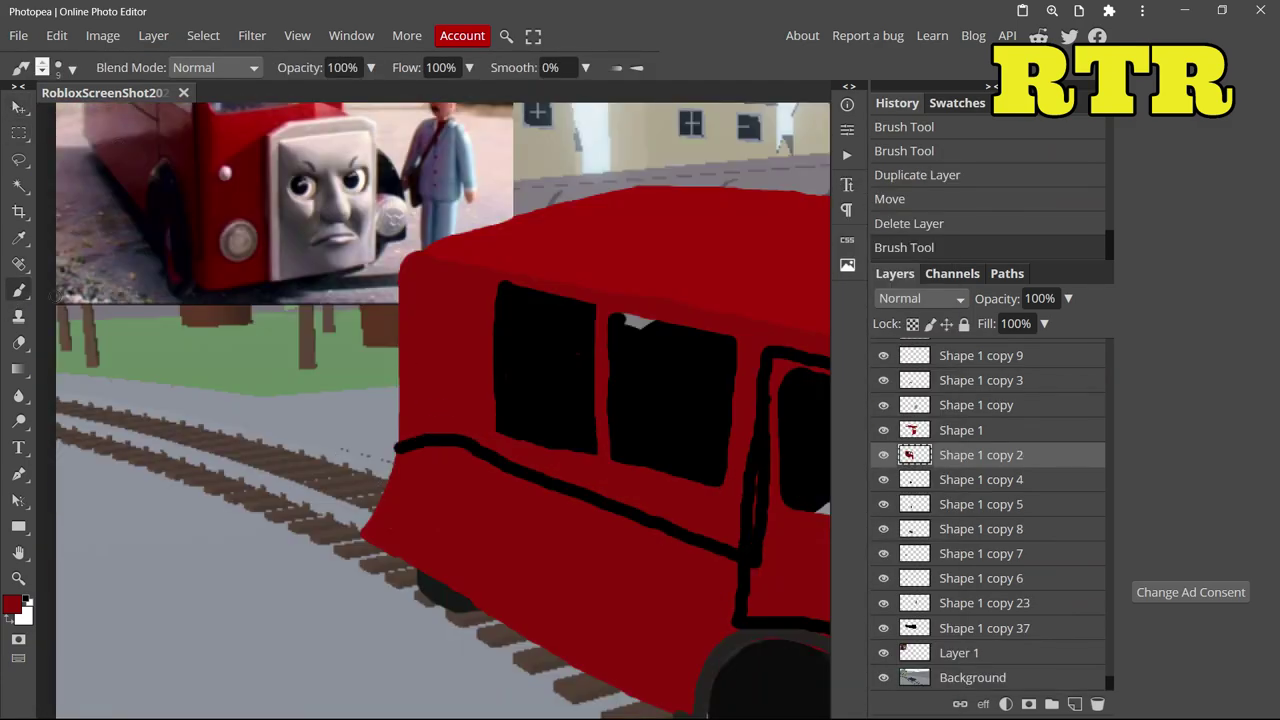
key(e)
click(62, 67)
drag(470, 422, 420, 413)
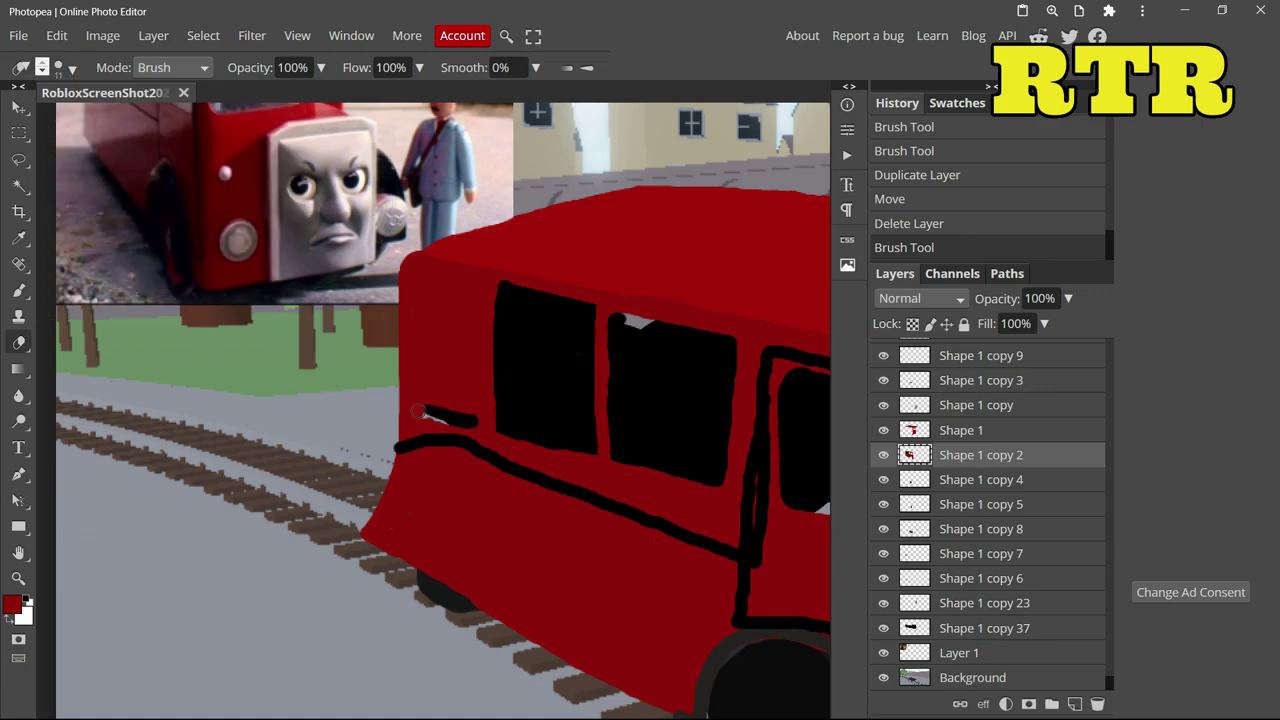
drag(476, 288, 465, 408)
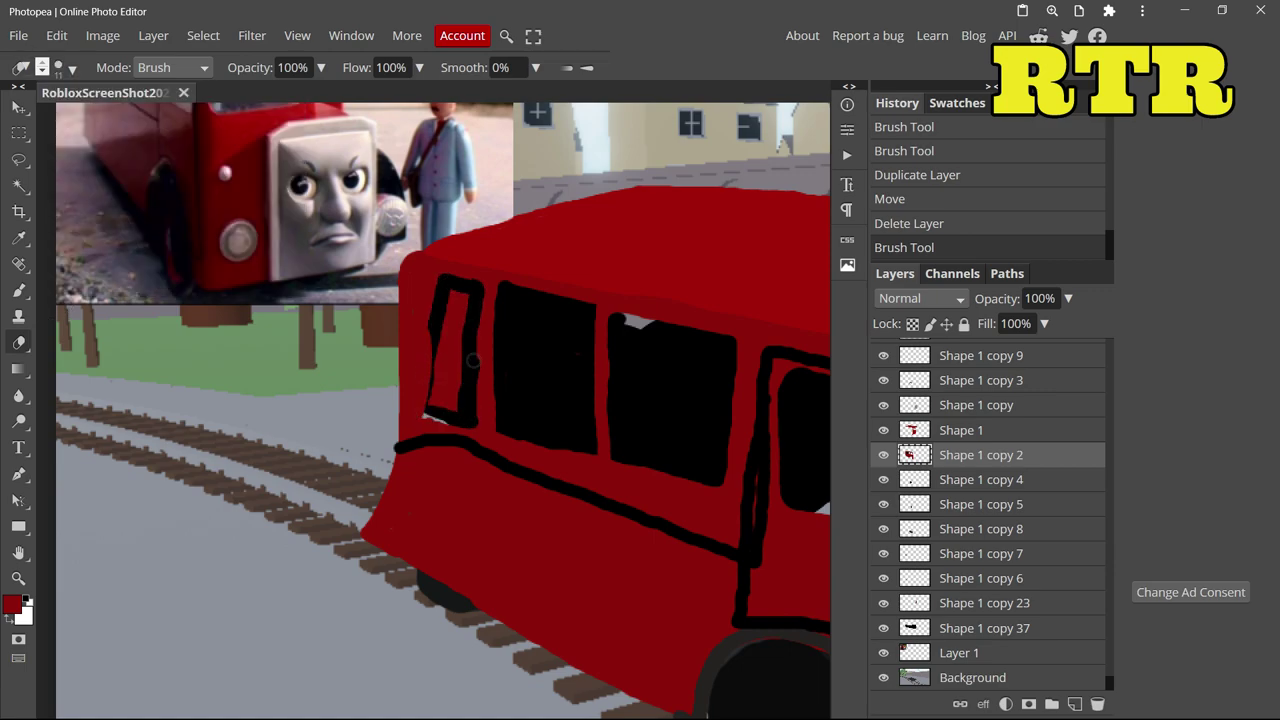
drag(446, 297, 449, 360)
click(18, 108)
click(415, 370)
click(18, 342)
click(432, 306)
- Paint black on Shape 1 copy 37 to fill the gaps showing through the side windows
click(19, 291)
click(12, 604)
click(357, 434)
click(541, 421)
click(19, 107)
click(604, 430)
click(605, 453)
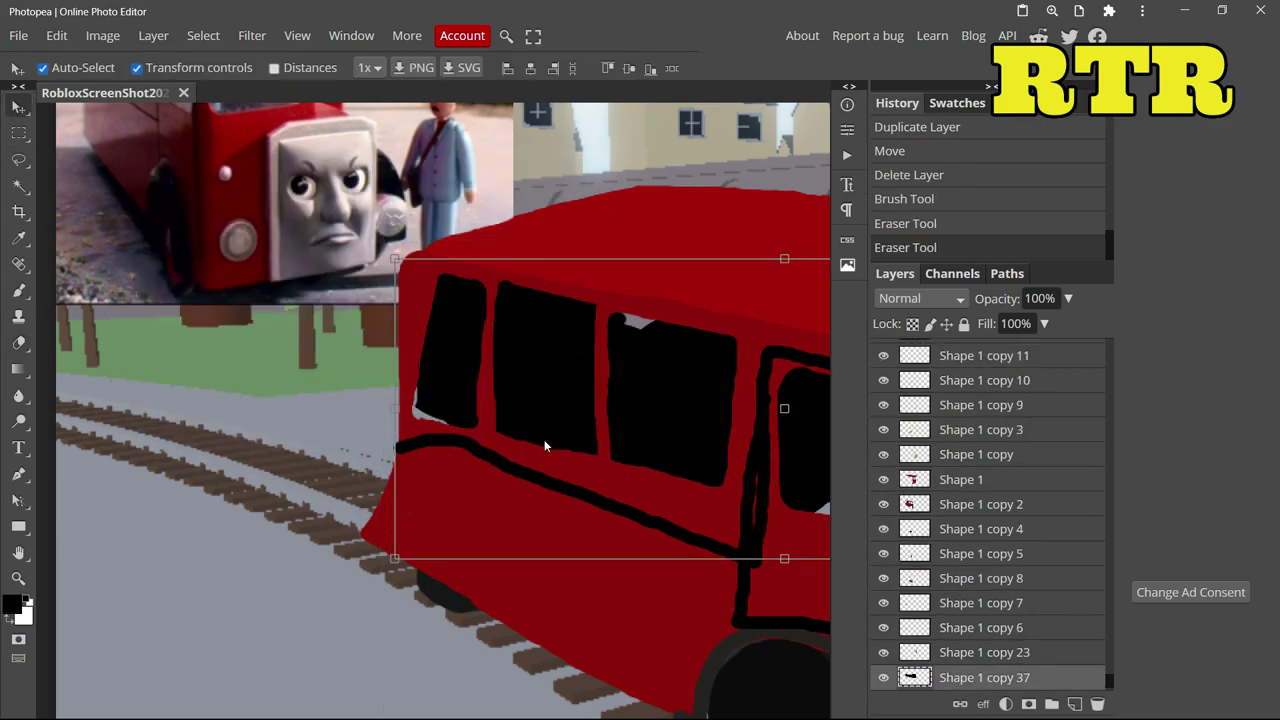
key(b)
click(619, 376)
scroll(619, 376, down, 3)
scroll(215, 362, up, 1)
scroll(215, 362, down, 1)
scroll(215, 362, up, 5)
click(334, 486)
- Erase a strip along the bus's upper rear corner beside the rearmost window
click(18, 107)
ctrl+click(324, 496)
key(e)
mouse_move(326, 438)
mouse_down()
mouse_move(326, 222)
mouse_move(344, 420)
mouse_move(326, 475)
mouse_up()
ctrl+click(414, 637)
click(327, 440)
click(22, 344)
mouse_move(344, 334)
mouse_down()
mouse_move(330, 493)
mouse_move(320, 406)
mouse_move(337, 241)
mouse_move(376, 210)
mouse_up()
- Touch up the bus's upper rear corner in dark red and try to erase its outer curve
click(22, 296)
click(12, 604)
click(423, 395)
click(480, 423)
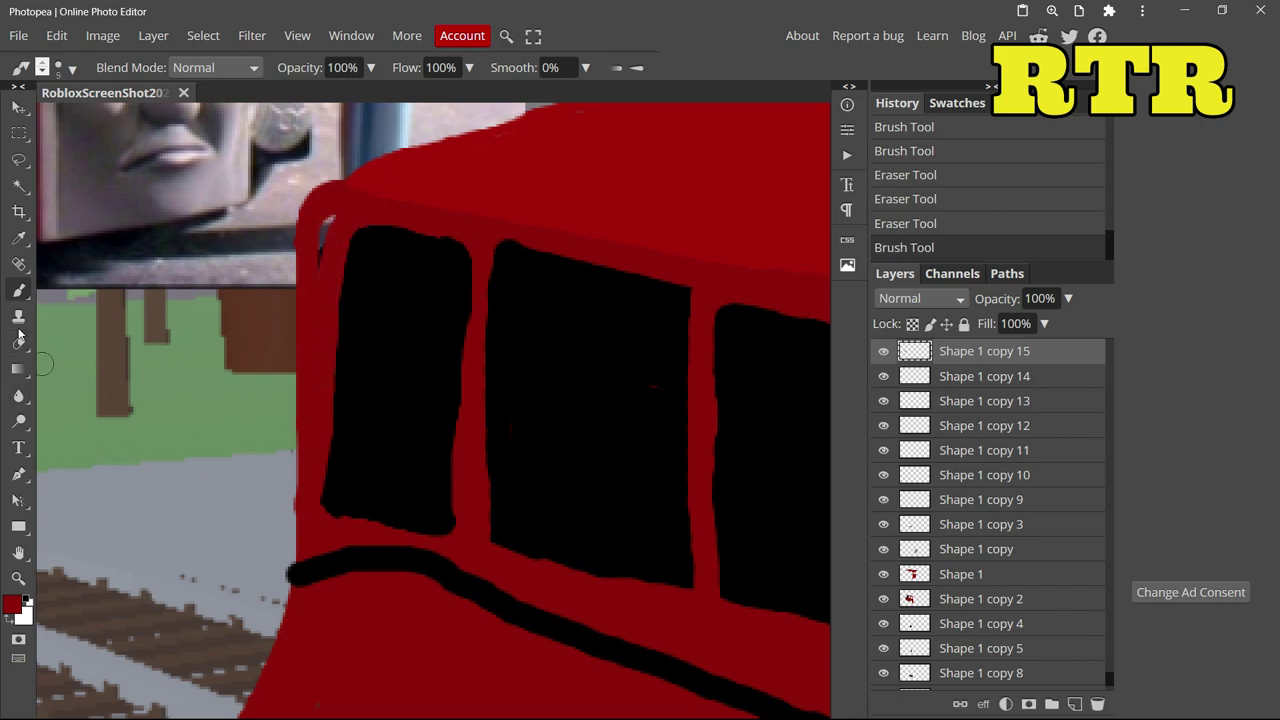
click(17, 343)
click(320, 203)
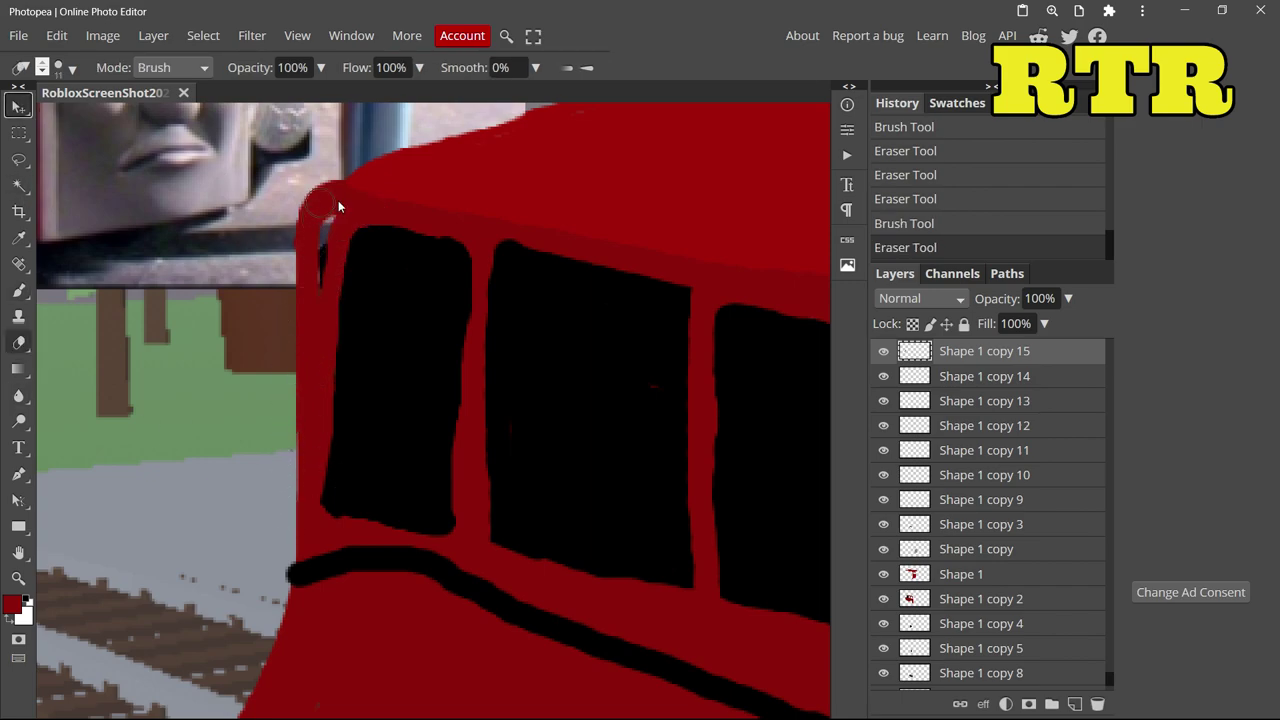
- Trim the bus's rear edge on Shape 1 copy 2 and the black protruding past it on Shape 1 copy 37
click(18, 107)
click(452, 248)
click(471, 223)
click(18, 343)
mouse_move(283, 537)
mouse_down()
mouse_move(306, 273)
mouse_move(347, 184)
mouse_move(320, 166)
mouse_up()
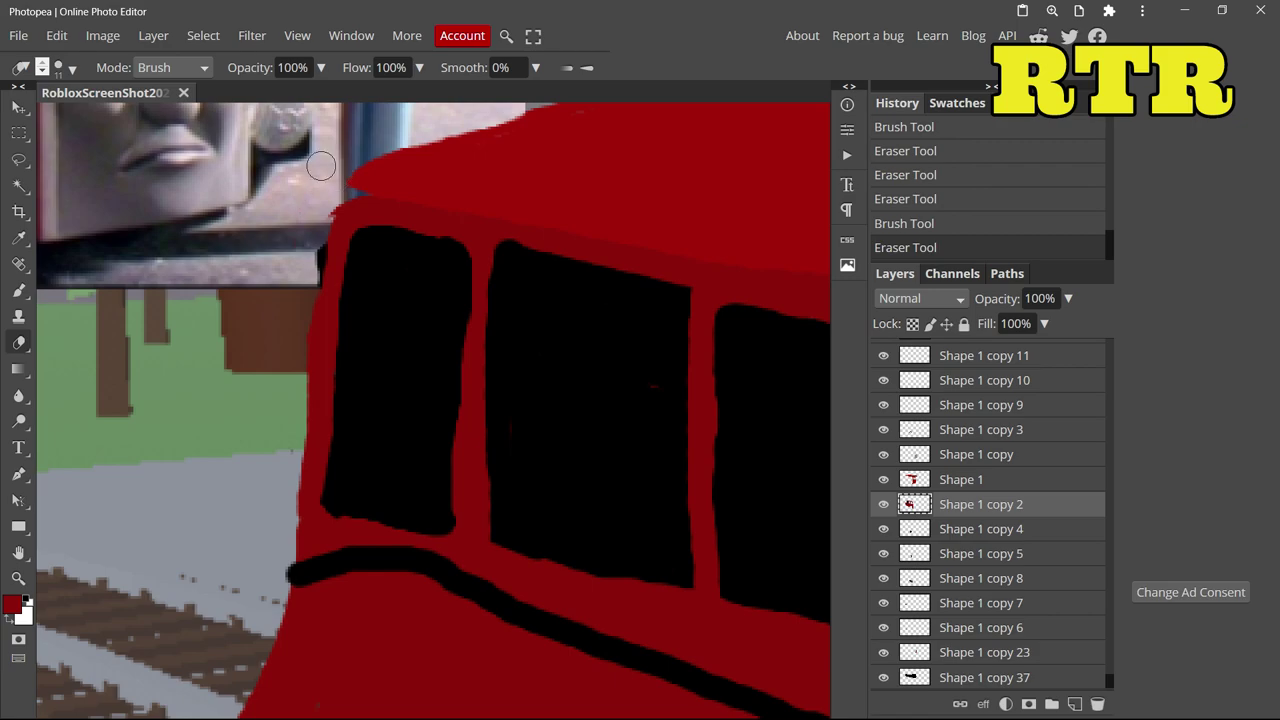
ctrl+click(380, 422)
drag(307, 289, 314, 245)
- Select Shape 1 and trim the roof's rear upper edge with an 11 px eraser
click(18, 107)
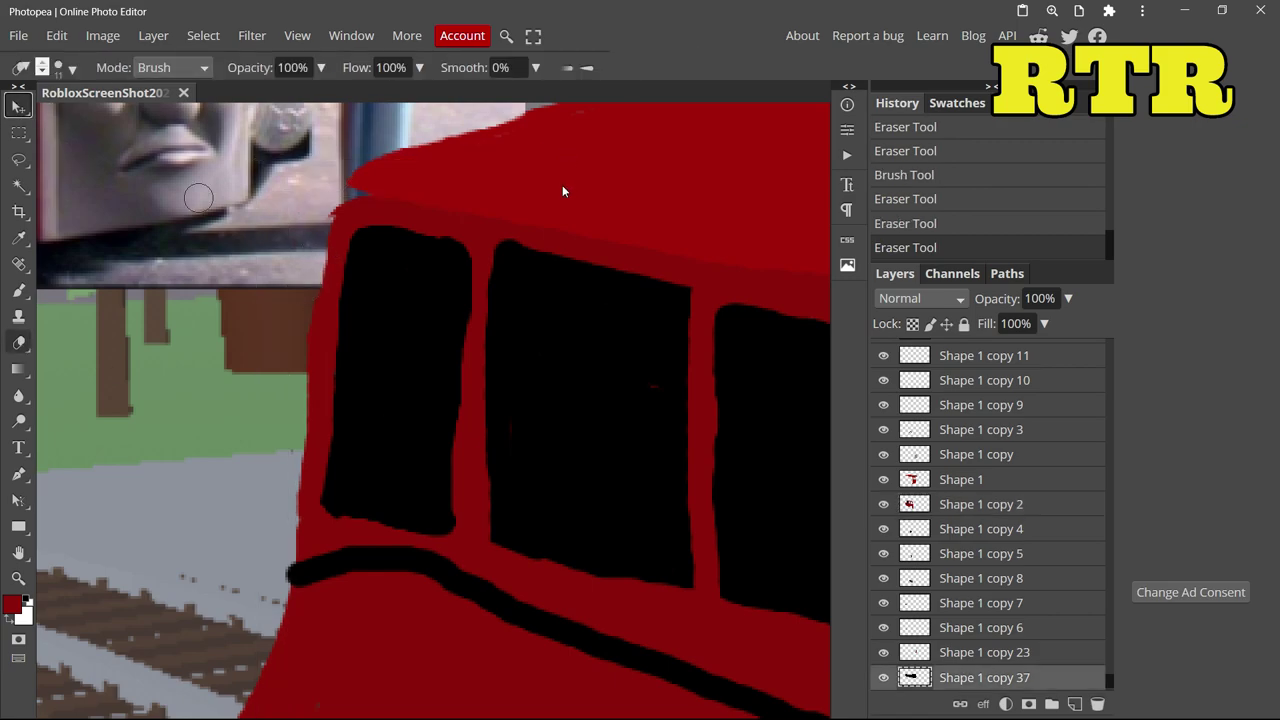
click(569, 208)
scroll(566, 220, down, 8)
scroll(400, 370, up, 6)
click(18, 342)
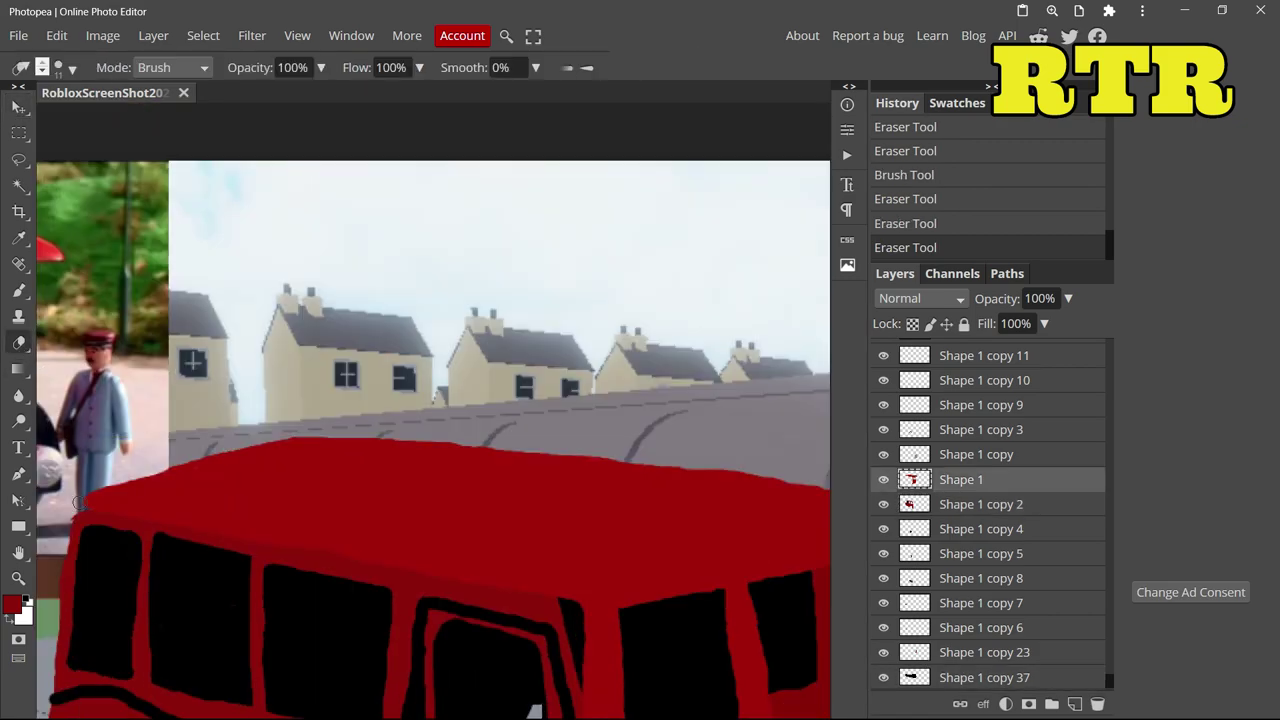
drag(92, 498, 314, 443)
drag(158, 491, 329, 464)
drag(232, 471, 426, 436)
scroll(297, 426, down, 3)
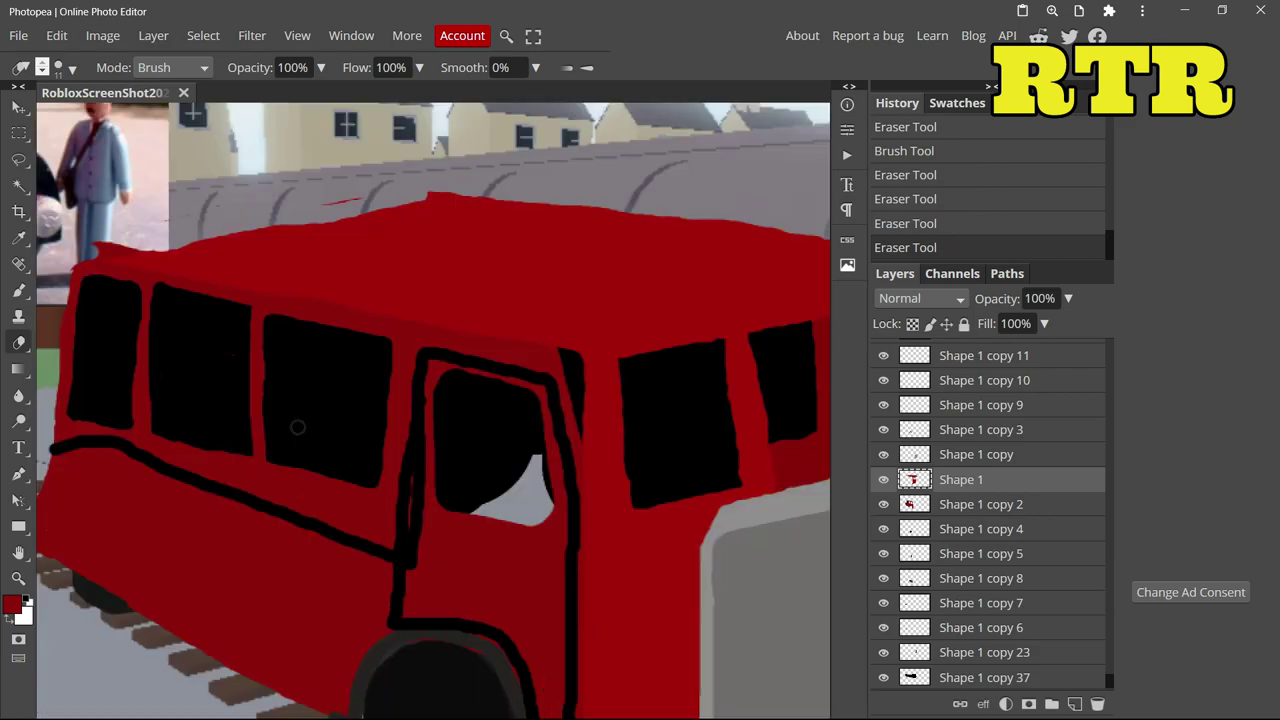
- Revert the last roof erasure, re-trim the rear roof edge, and clean up the leftover red tip on Shape 1 copy 2
scroll(297, 426, up, 2)
click(892, 230)
mouse_move(92, 419)
mouse_down()
mouse_move(455, 353)
mouse_move(222, 353)
mouse_move(115, 417)
mouse_move(333, 349)
mouse_move(162, 375)
mouse_move(274, 354)
mouse_up()
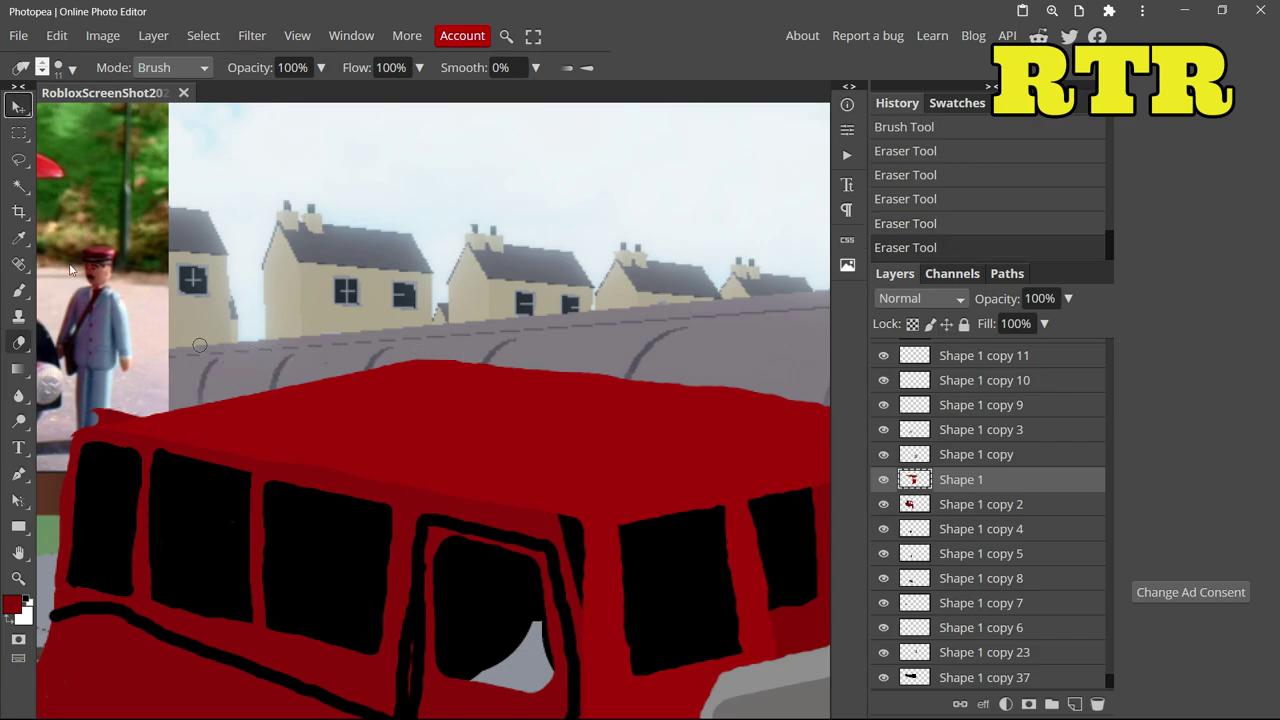
ctrl+click(115, 418)
scroll(197, 431, down, 4)
scroll(150, 500, up, 2)
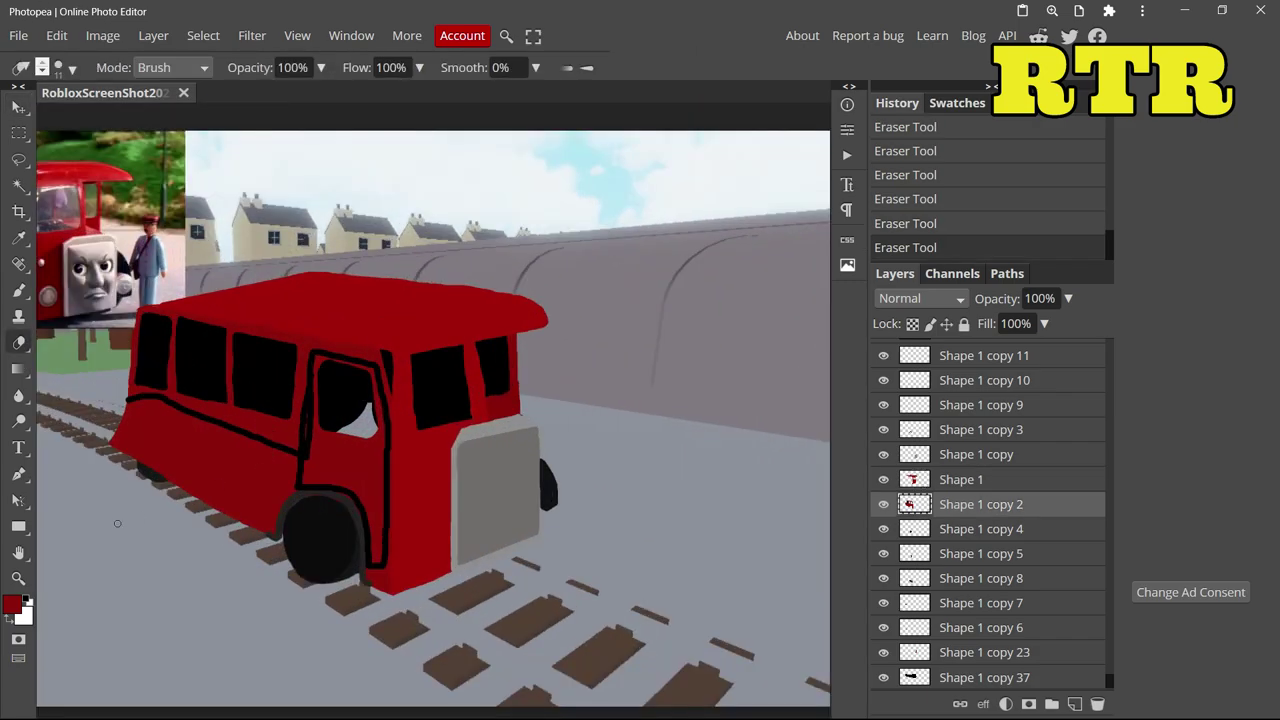
- Paint black over the gap left in the cab door's window on Shape 1 copy 37
click(12, 604)
scroll(370, 466, up, 2)
click(357, 434)
click(482, 423)
click(19, 107)
click(266, 540)
click(18, 290)
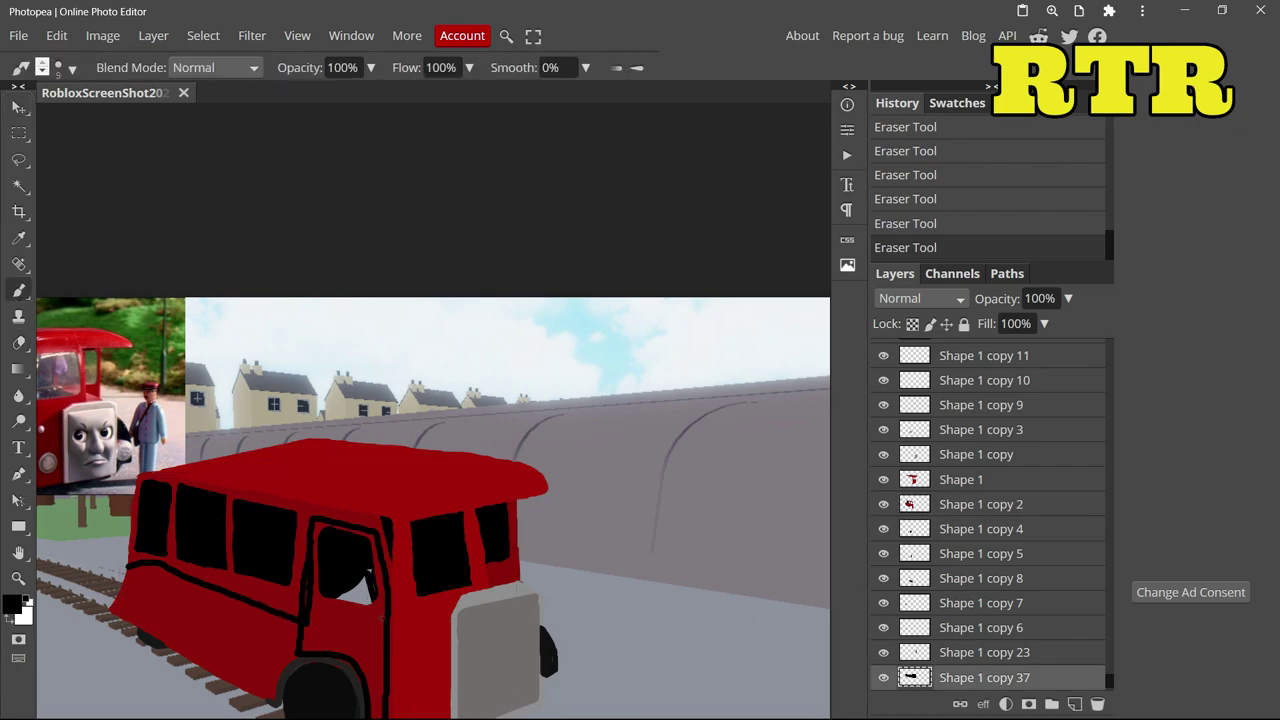
click(345, 602)
- Paint over the cab corner beside the door's upper edge in red a40f07 on Shape 1
scroll(371, 580, up, 6)
click(12, 604)
click(546, 506)
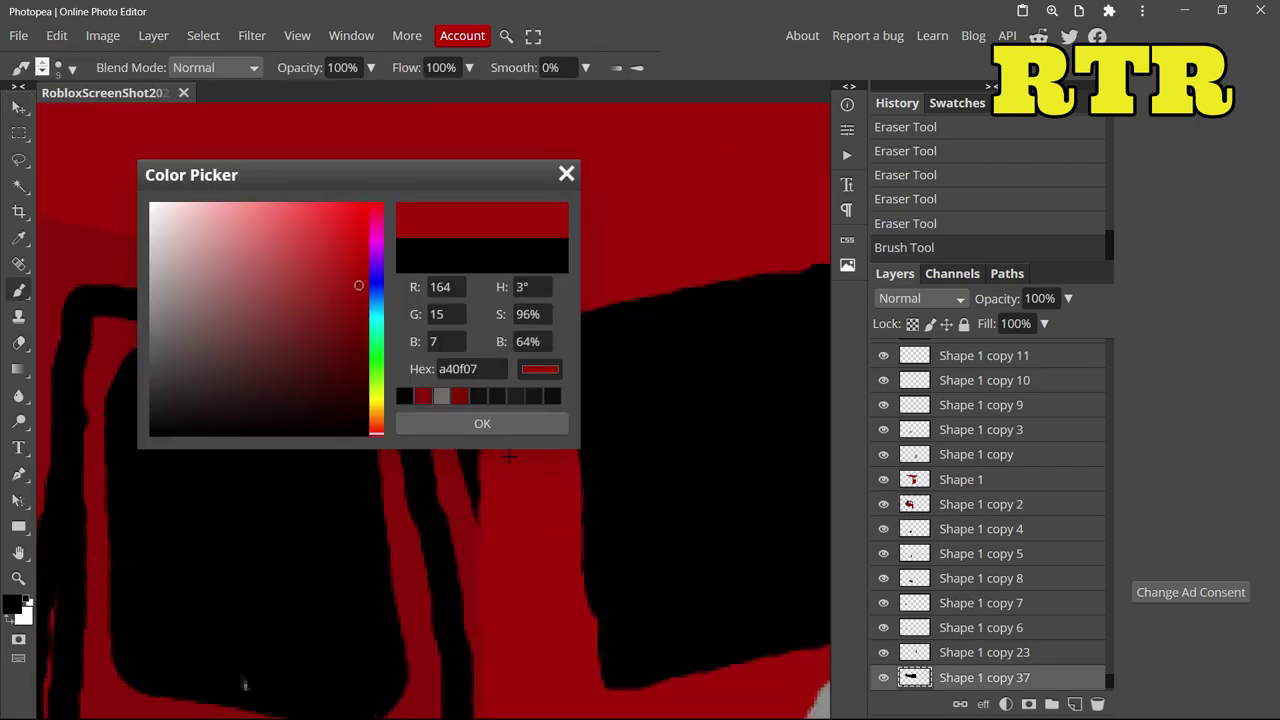
scroll(975, 510, up, 6)
click(484, 423)
ctrl+click(421, 295)
mouse_move(421, 295)
mouse_down()
mouse_move(471, 303)
mouse_move(440, 319)
mouse_move(497, 512)
mouse_move(455, 284)
mouse_up()
- Soften the seam between the bus's side and cab front with a 15 px Blur tool at 50% strength
key(r)
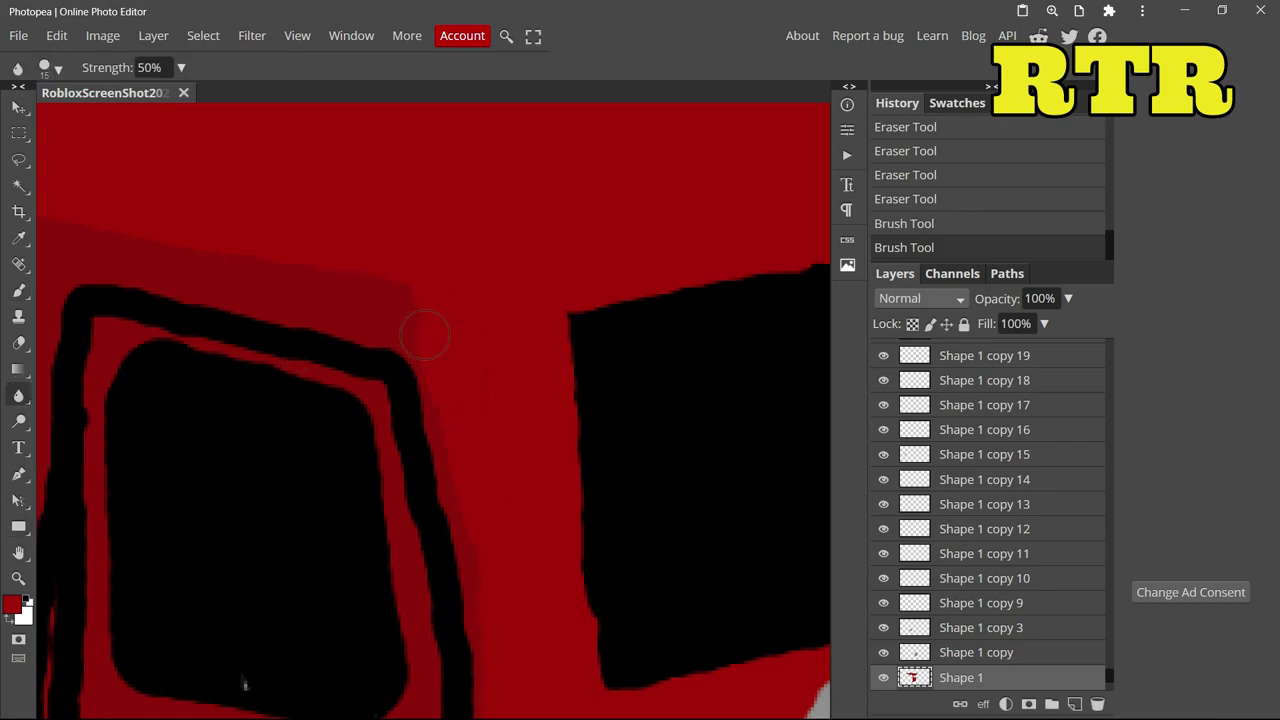
drag(435, 403, 453, 353)
scroll(453, 400, down, 5)
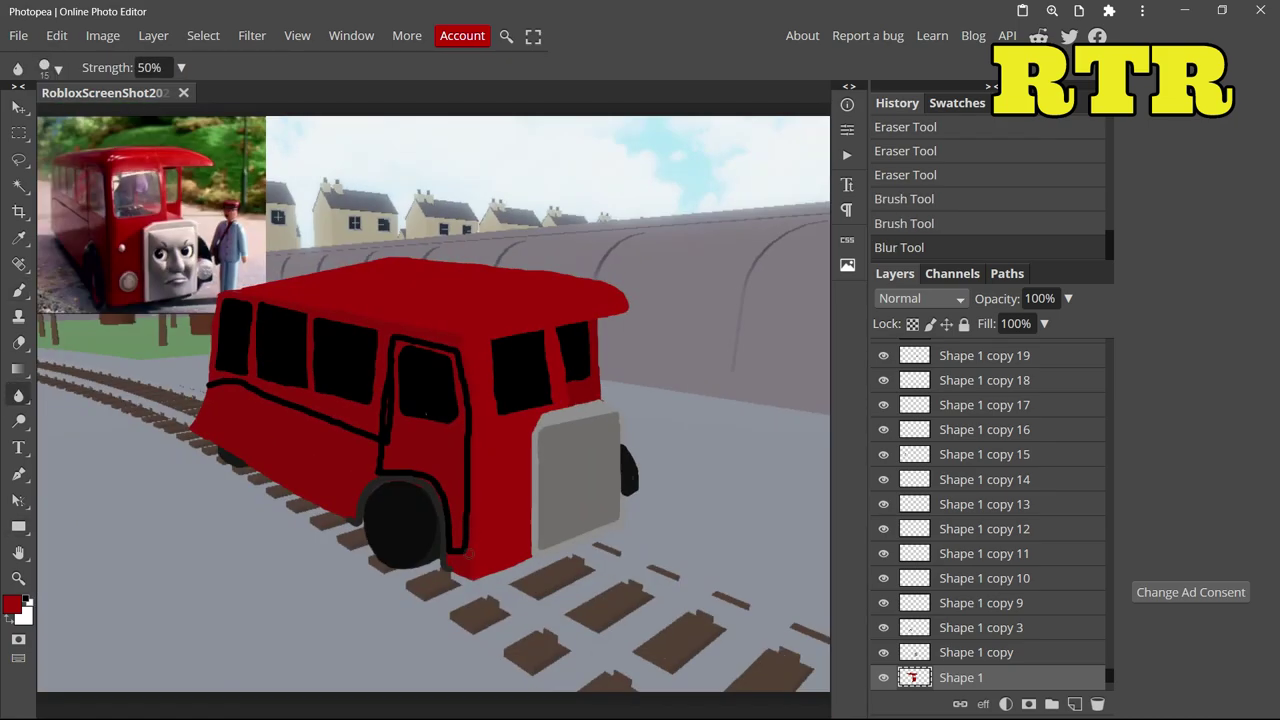
key(v)
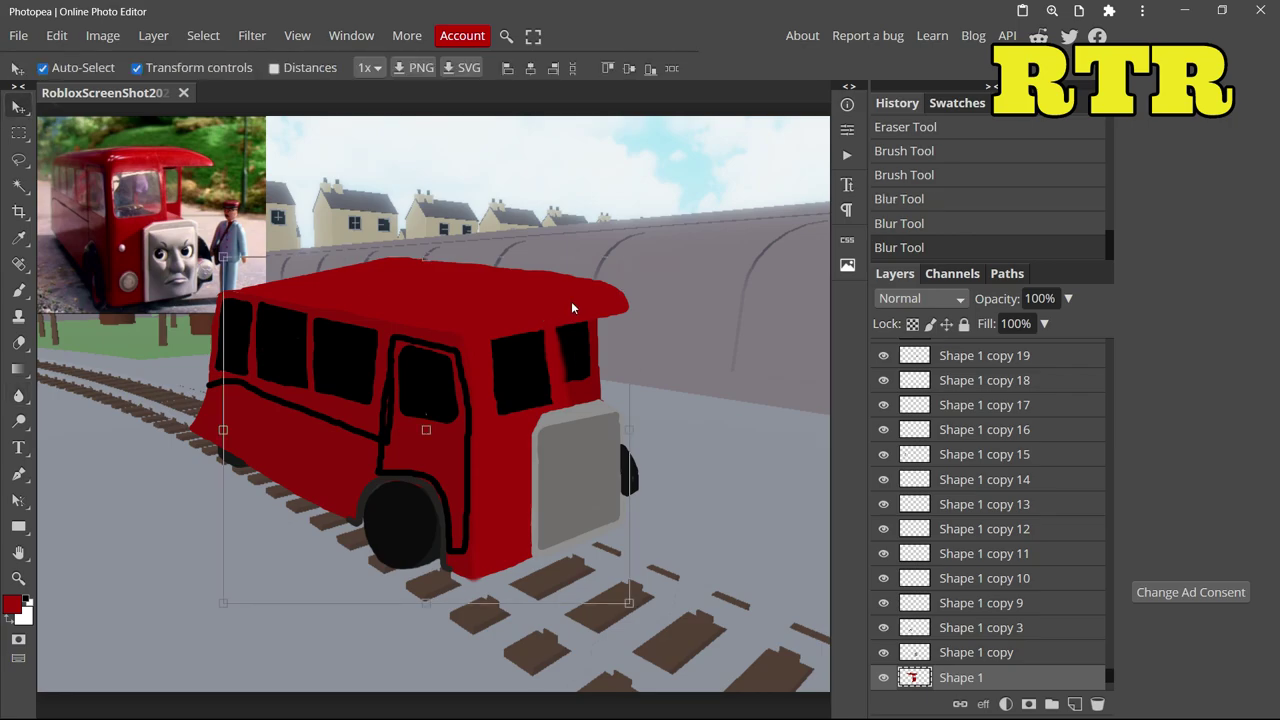
- Trim the roof's upper edge and front overhang on Shape 1 with the eraser, undoing and redoing the stroke
key(e)
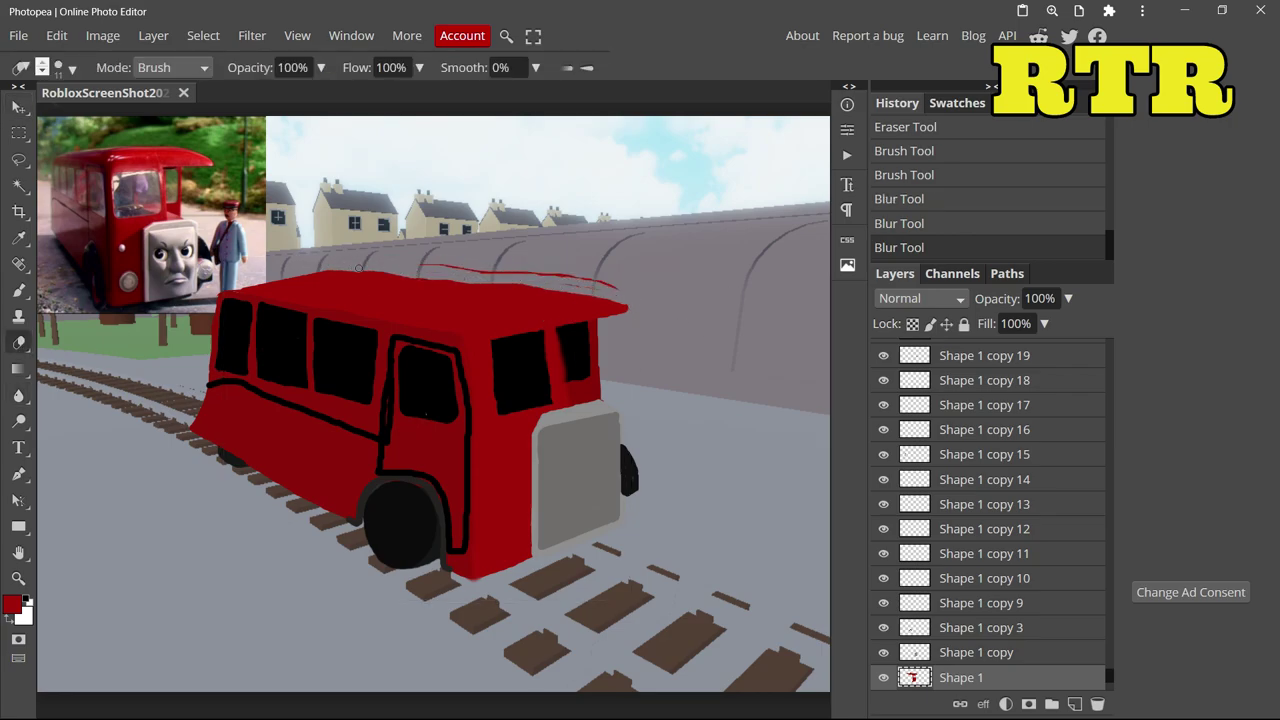
drag(527, 297, 628, 304)
key(ctrl+z)
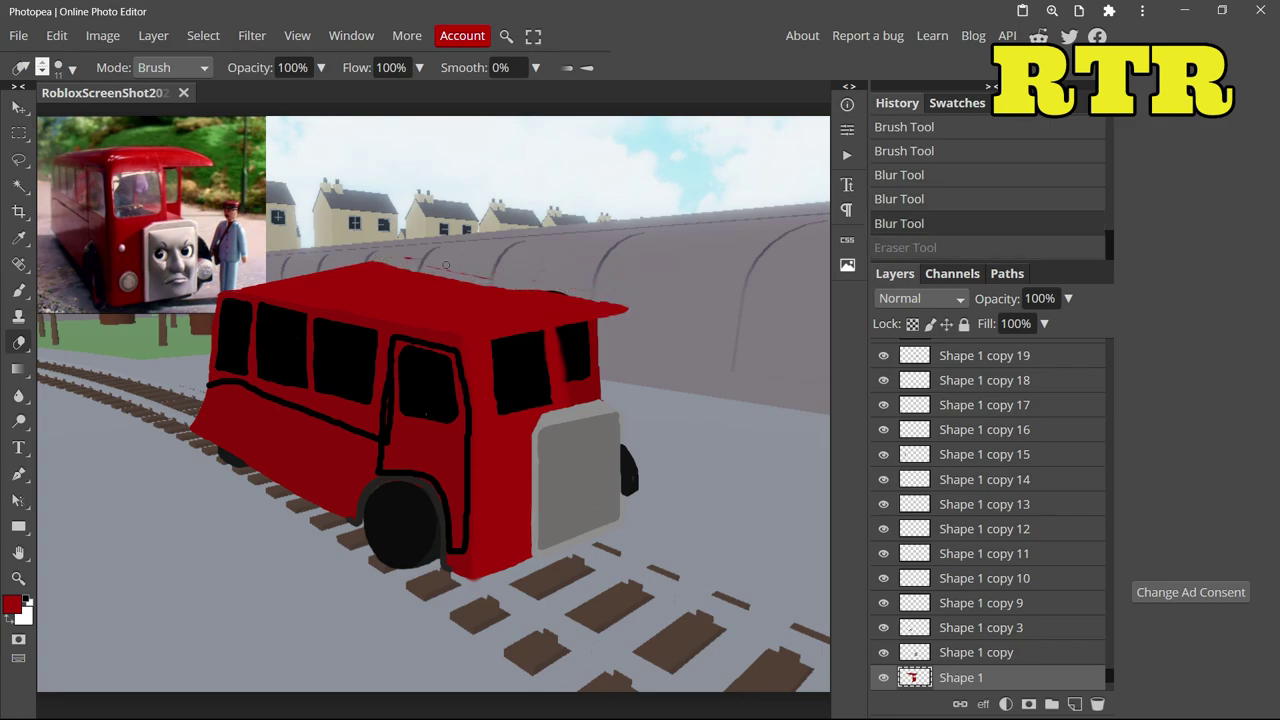
click(372, 248)
- Paint the near headlight as a round 988f8e grey spot on the bus's red front on Shape 1 copy 100
click(11, 604)
click(740, 350)
scroll(985, 430, up, 20)
click(987, 425)
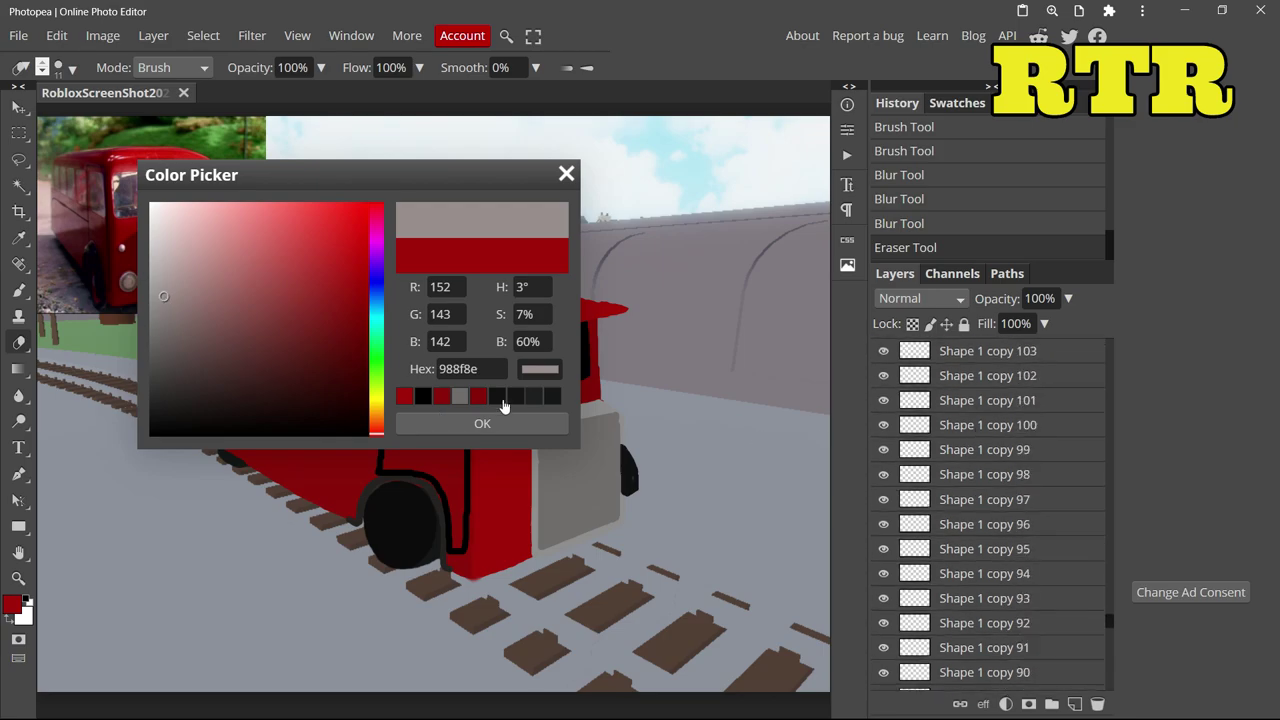
click(500, 423)
click(68, 62)
mouse_move(160, 118)
mouse_down()
mouse_move(212, 118)
mouse_move(186, 118)
mouse_move(197, 118)
mouse_up()
click(492, 519)
click(18, 290)
click(70, 69)
click(500, 519)
- Paint the far headlight in the same grey beside the front panel and erase its overlap with the panel
click(62, 67)
click(628, 470)
key(e)
click(599, 499)
- Delete the layer with the black door outline and side line, and move Shape 1 copy 158 beneath the Background layer
click(19, 107)
click(341, 425)
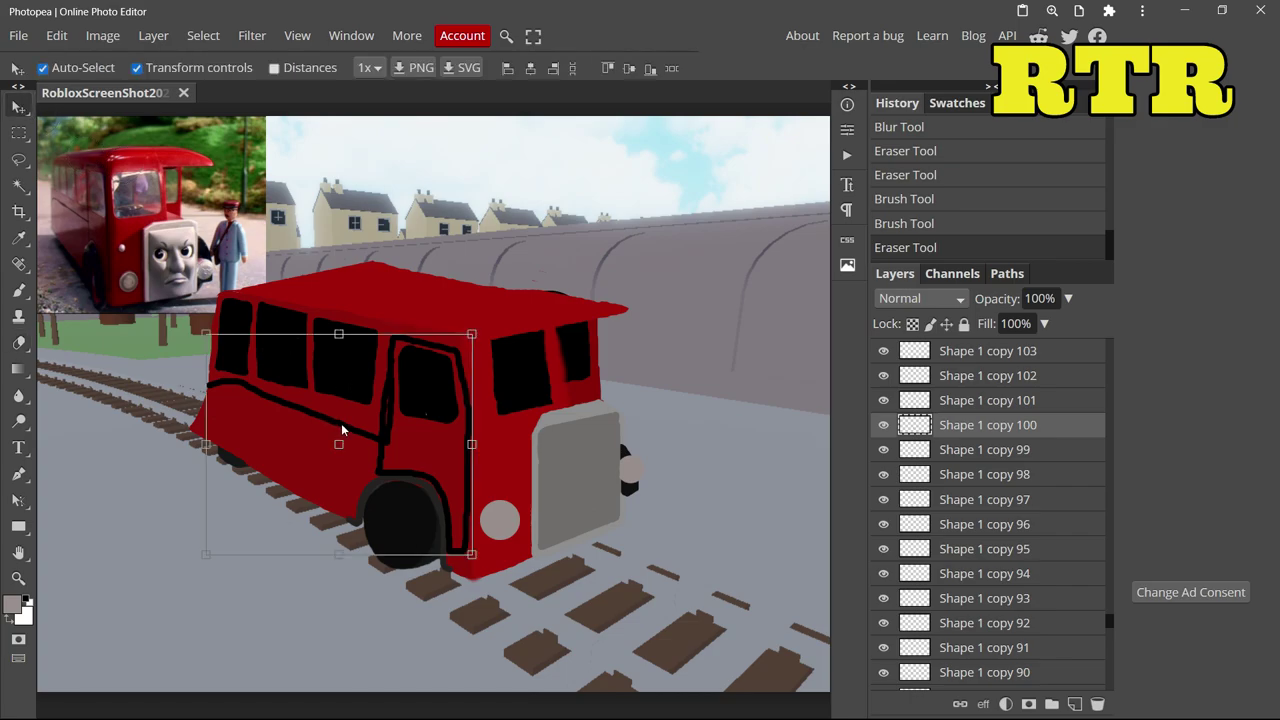
right_click(965, 351)
click(900, 320)
scroll(449, 404, down, 1)
scroll(985, 370, up, 8)
drag(985, 371, 979, 690)
- Shave down the roof's upper edge and front overhang on Shape 1 with a 55 px eraser
click(290, 215)
click(19, 343)
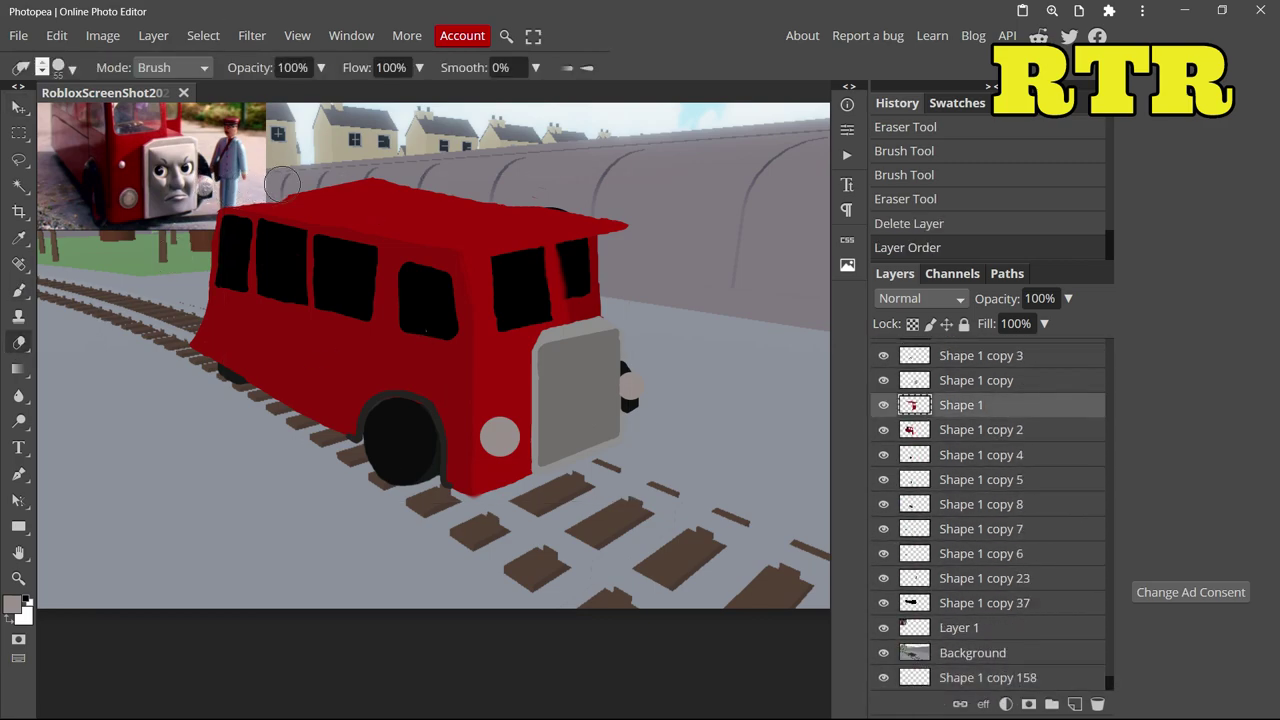
drag(405, 168, 632, 221)
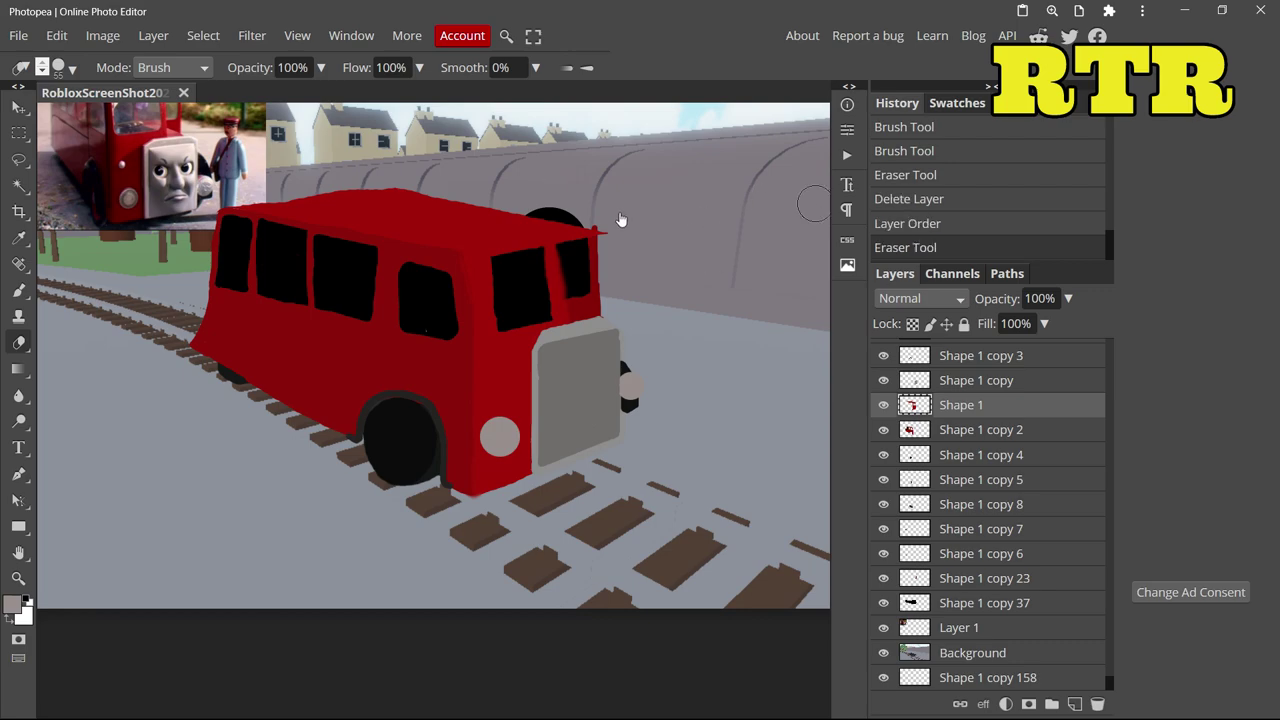
- Undo the last eraser trimming along the roof's upper edge and front overhang
mouse_move(256, 184)
mouse_down()
mouse_move(399, 170)
mouse_move(645, 205)
mouse_up()
key(ctrl+z)
key(ctrl+z)
key(ctrl+shift+z)
- Paint the front of the roof and its upper edge toward the rear in brighter red, reducing the brush to 13 px
click(18, 290)
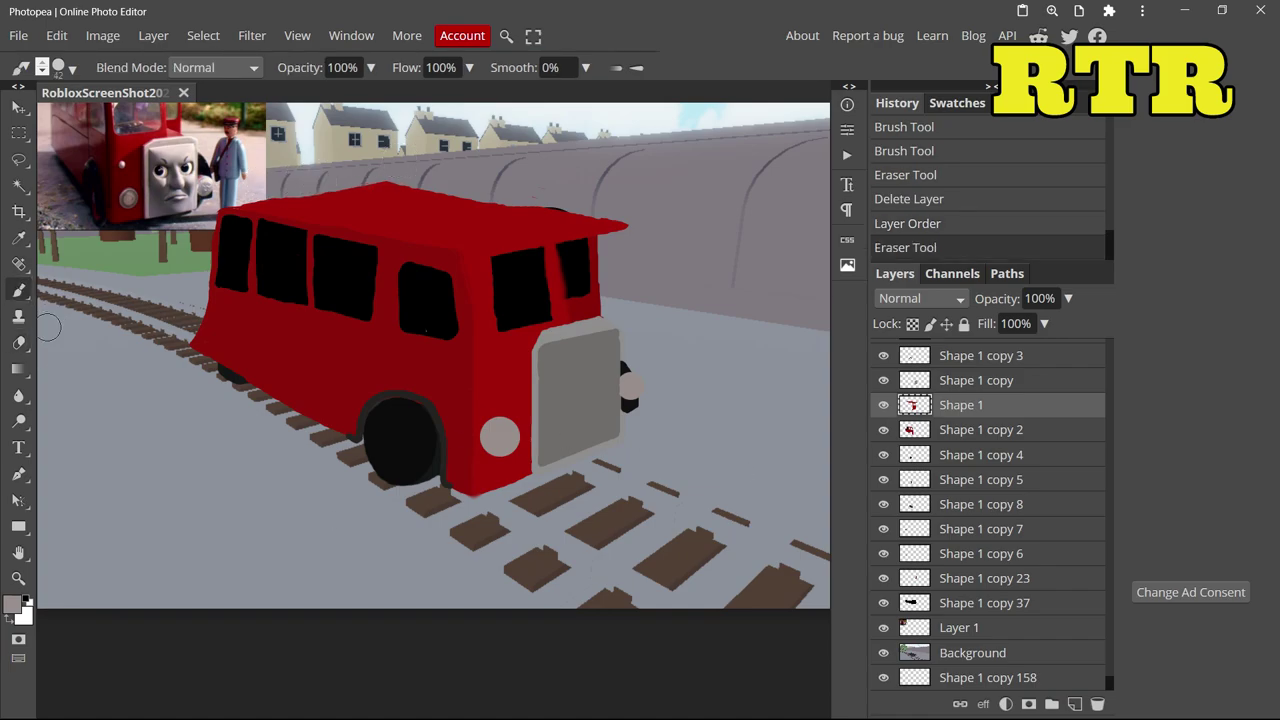
click(12, 604)
click(355, 280)
click(480, 422)
mouse_move(603, 217)
mouse_down()
mouse_move(388, 203)
mouse_move(603, 230)
mouse_move(572, 204)
mouse_move(484, 198)
mouse_move(614, 221)
mouse_move(567, 210)
mouse_up()
click(71, 69)
click(182, 118)
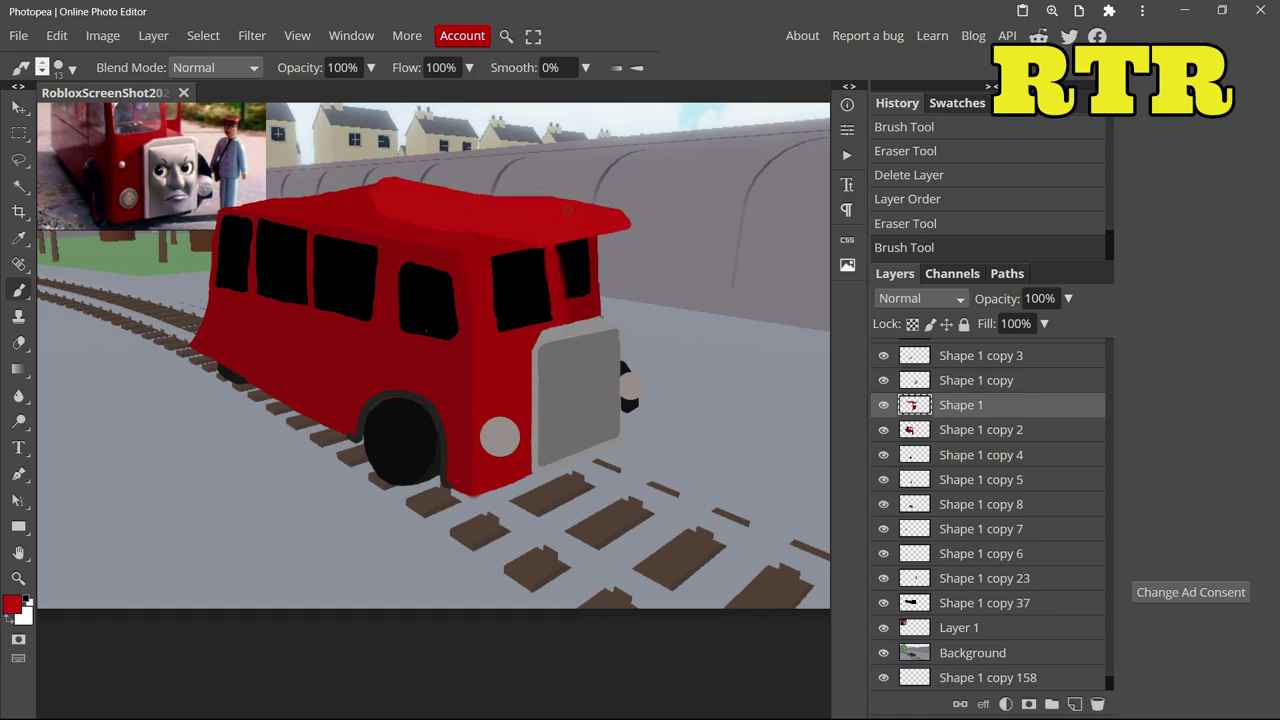
scroll(310, 163, up, 3)
drag(82, 290, 540, 218)
- Clean up the roof's rear upper edge and corner with the eraser, touching up with bright red
click(19, 343)
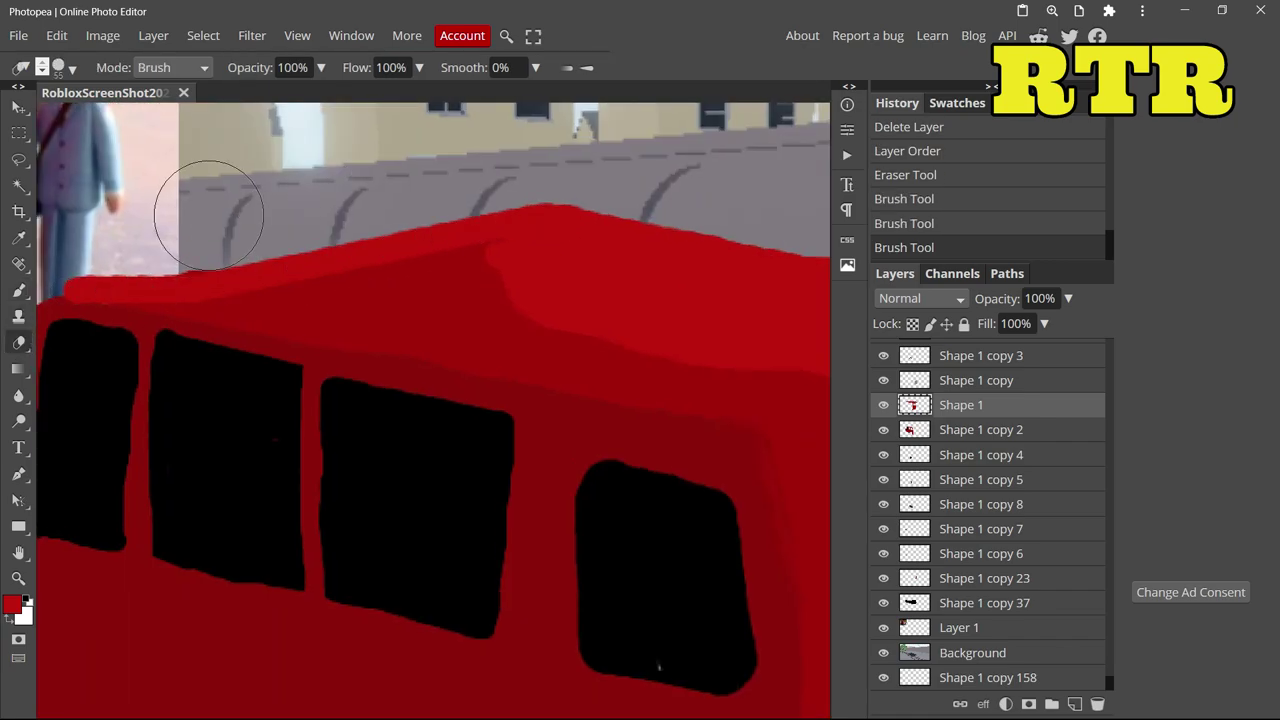
drag(209, 215, 60, 247)
click(19, 290)
drag(84, 308, 174, 290)
click(19, 343)
mouse_move(113, 343)
mouse_down()
mouse_move(100, 335)
mouse_move(190, 378)
mouse_up()
click(88, 337)
click(907, 228)
click(902, 204)
scroll(392, 354, down, 1)
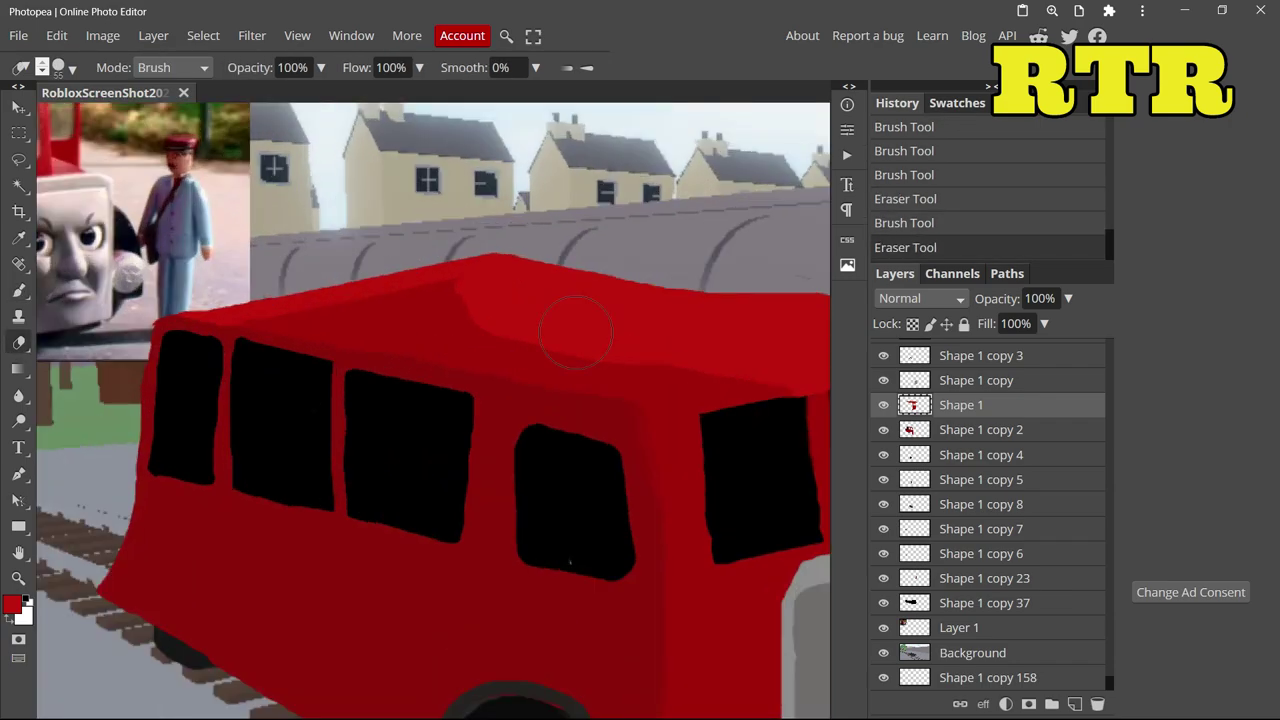
- Erase uneven bits along the roof's upper edge and fill the remaining dark roof area with bright red
drag(576, 332, 390, 334)
drag(793, 327, 514, 250)
click(19, 290)
mouse_move(506, 381)
mouse_down()
mouse_move(549, 384)
mouse_move(500, 408)
mouse_move(190, 368)
mouse_move(478, 400)
mouse_move(225, 320)
mouse_move(184, 328)
mouse_up()
drag(241, 288, 243, 290)
- Blur the seam between the bright red roof and the bus's darker side at 50% strength
click(18, 396)
drag(434, 409, 350, 395)
scroll(342, 307, down, 5)
scroll(120, 110, up, 2)
click(50, 68)
click(191, 120)
click(459, 475)
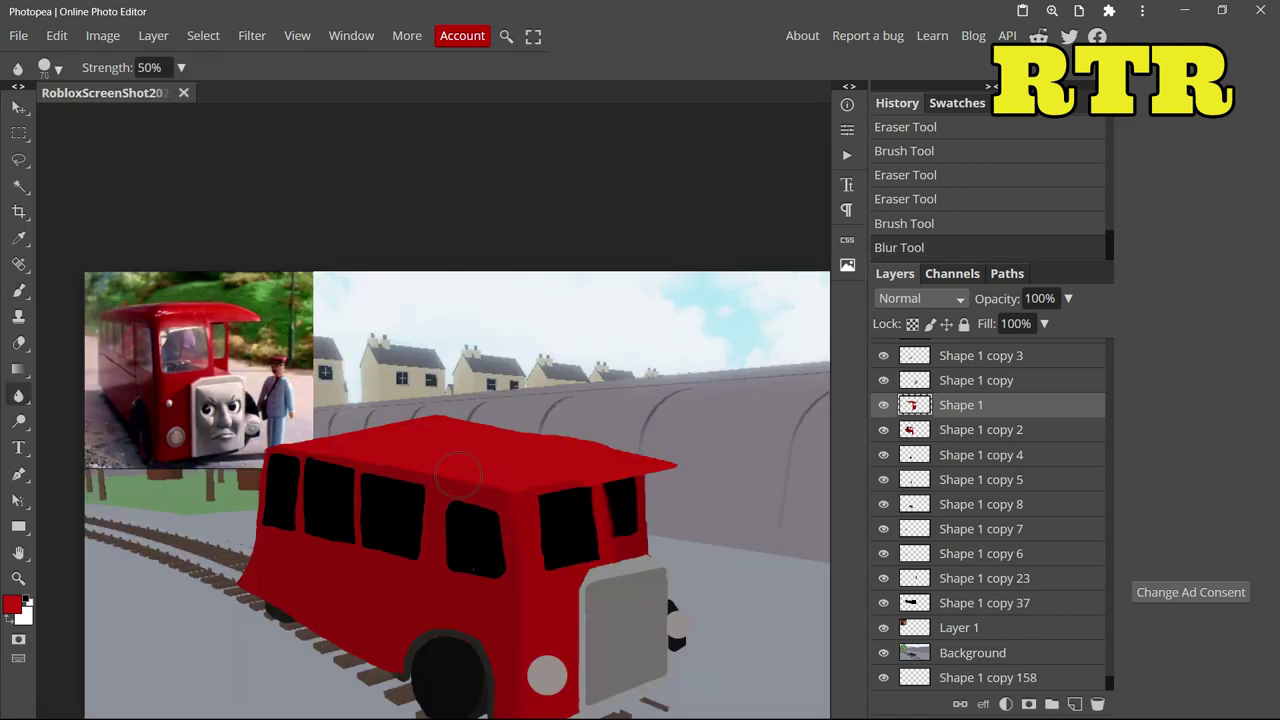
drag(435, 460, 280, 462)
- Shave the bulges off the roof's upper edge from the front overhang to the rear with the 55 px eraser
scroll(603, 452, up, 2)
click(18, 107)
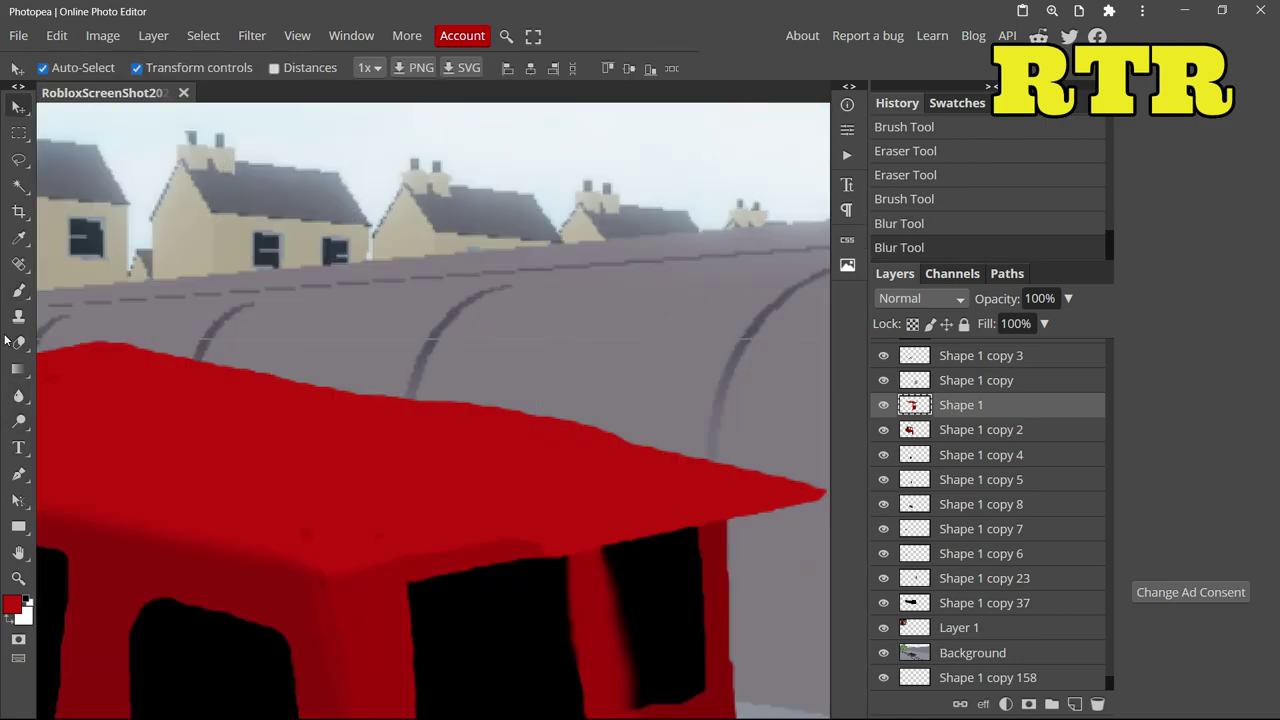
click(18, 343)
drag(620, 395, 72, 307)
scroll(80, 309, down, 3)
scroll(180, 350, up, 2)
drag(235, 361, 602, 307)
scroll(602, 307, down, 5)
- Repaint the darker red band beneath the roof's front edge, above the windscreen, with a 13 px brush
scroll(451, 431, up, 3)
scroll(306, 392, up, 3)
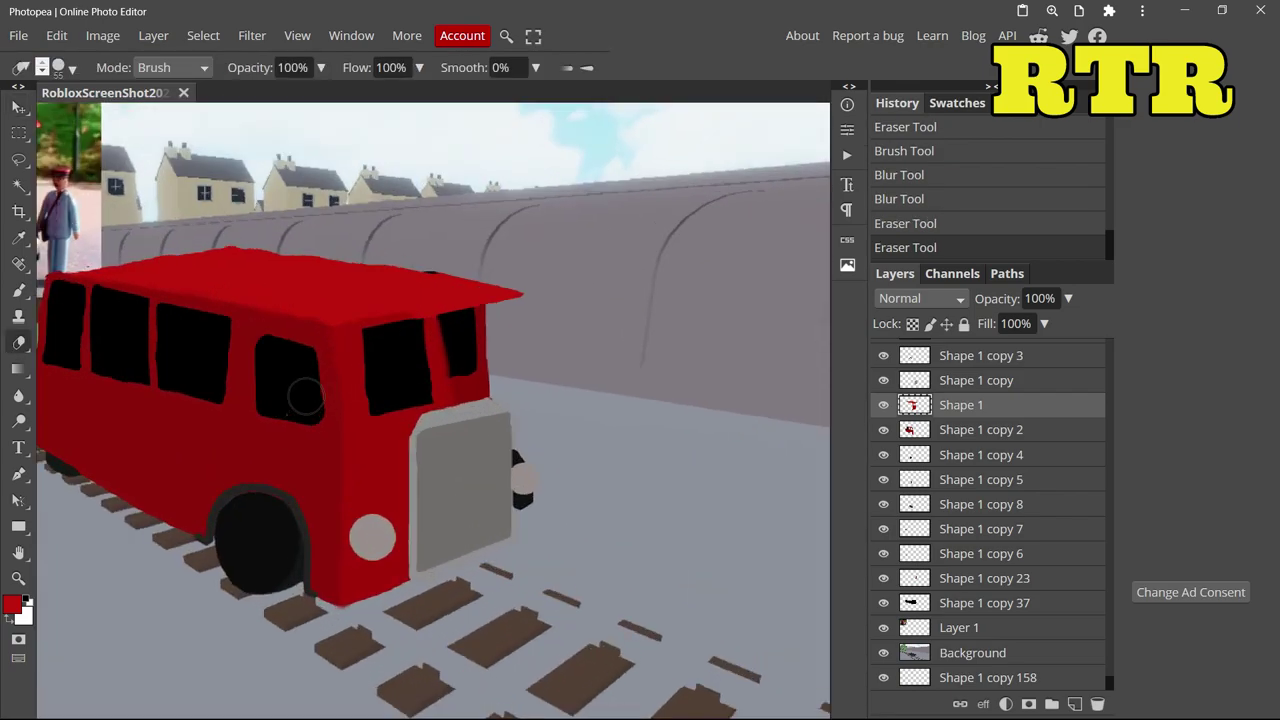
click(12, 604)
click(497, 634)
click(390, 540)
click(462, 425)
click(19, 290)
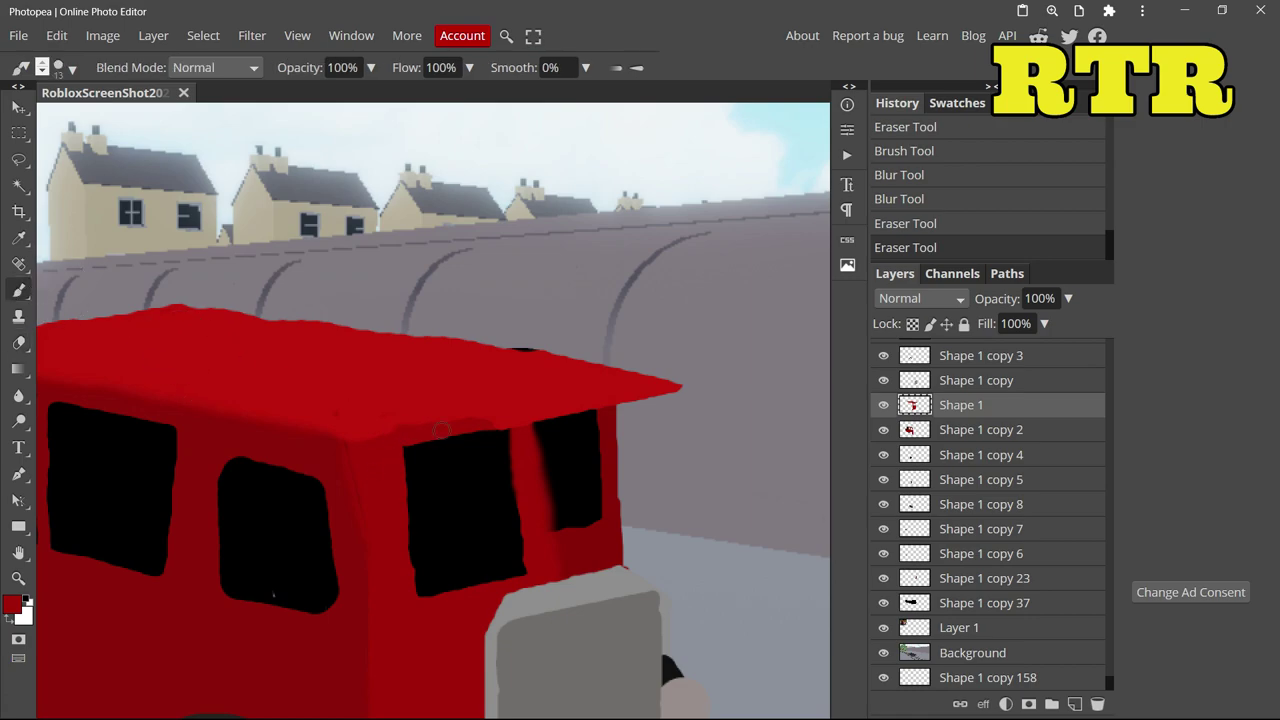
drag(438, 604, 378, 524)
- Widen the near windscreen pane toward the corner pillar with black, filling the red gaps inside it
click(12, 604)
click(290, 530)
click(480, 424)
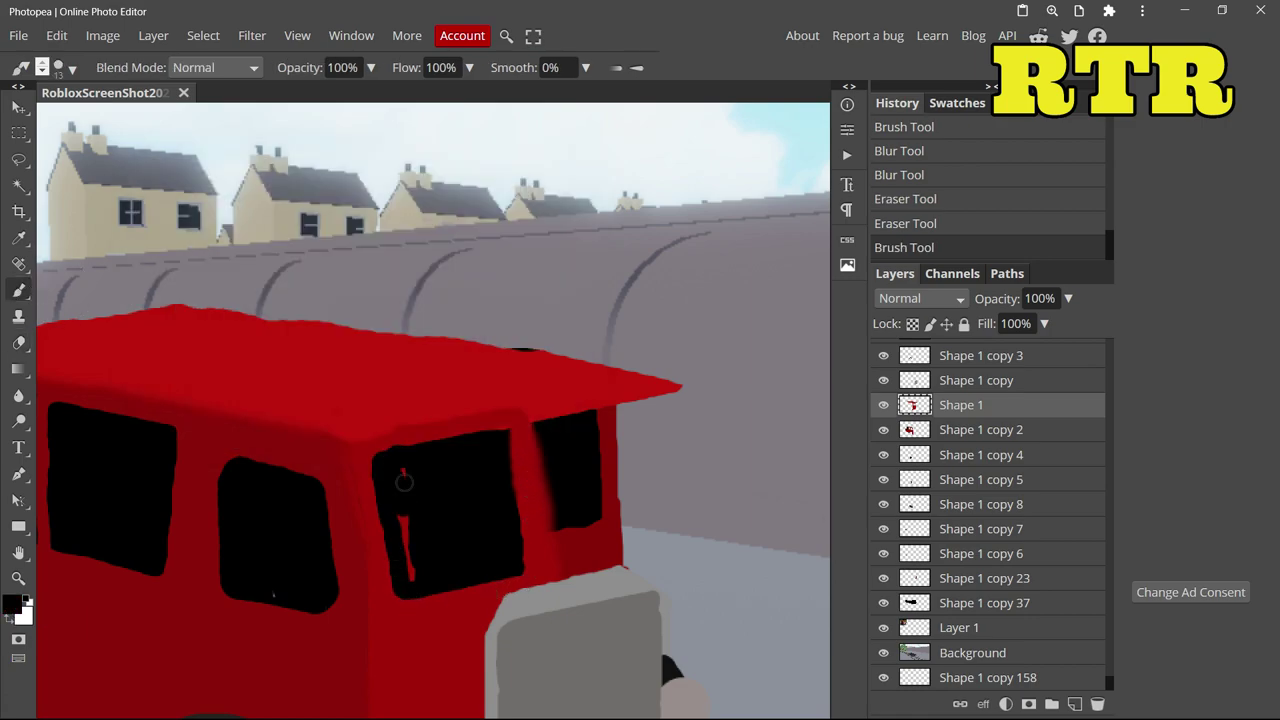
drag(403, 563, 409, 573)
scroll(408, 571, down, 4)
- Enlarge the door window on the bus's side with black so its corners and edges fill out
scroll(430, 497, up, 7)
mouse_move(279, 300)
mouse_down()
mouse_move(265, 200)
mouse_move(292, 162)
mouse_move(421, 192)
mouse_move(472, 214)
mouse_move(480, 234)
mouse_move(484, 208)
mouse_move(310, 189)
mouse_move(192, 142)
mouse_move(196, 182)
mouse_up()
click(915, 231)
mouse_move(489, 251)
mouse_down()
mouse_move(425, 202)
mouse_move(269, 194)
mouse_move(379, 224)
mouse_move(459, 224)
mouse_move(294, 204)
mouse_move(271, 160)
mouse_move(473, 196)
mouse_move(305, 520)
mouse_move(236, 503)
mouse_move(234, 272)
mouse_move(249, 148)
mouse_move(218, 188)
mouse_move(214, 404)
mouse_move(249, 513)
mouse_up()
scroll(252, 504, down, 5)
scroll(180, 500, up, 3)
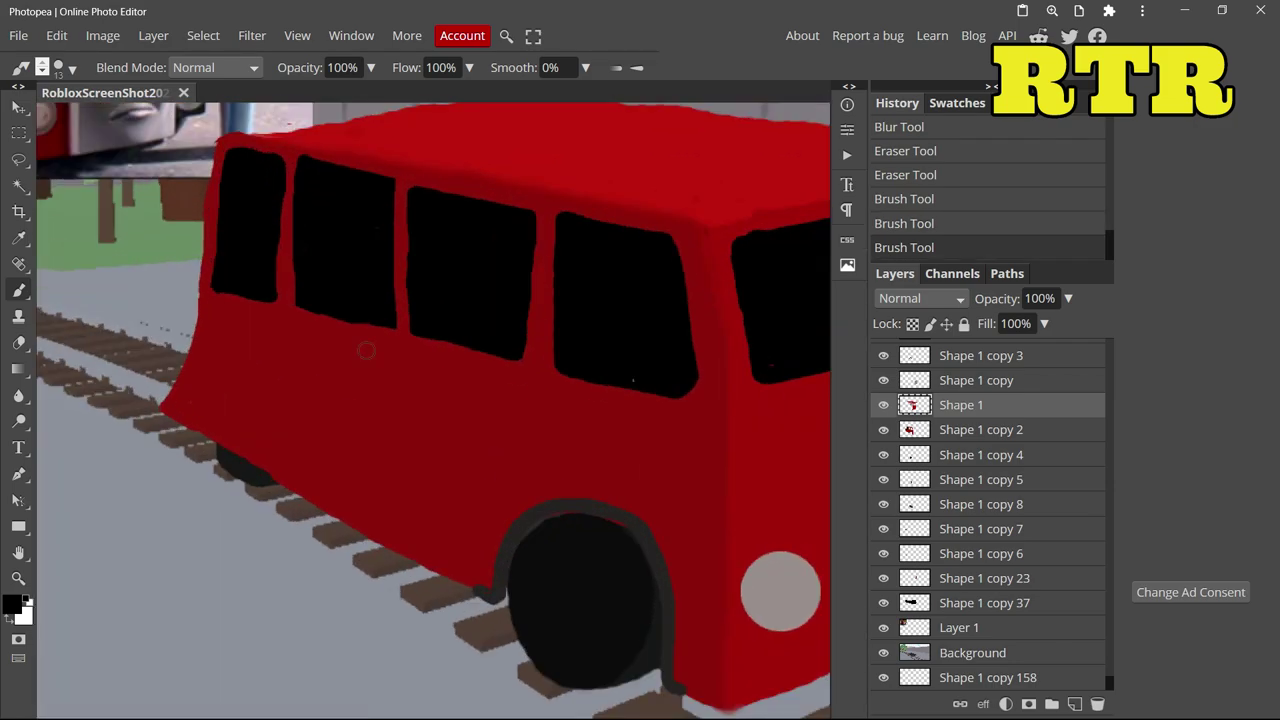
- Draw the door outline and the line along the bus's side in black with a 3 px brush on Shape 1 copy 399
click(14, 604)
click(450, 423)
click(70, 69)
drag(184, 118, 168, 119)
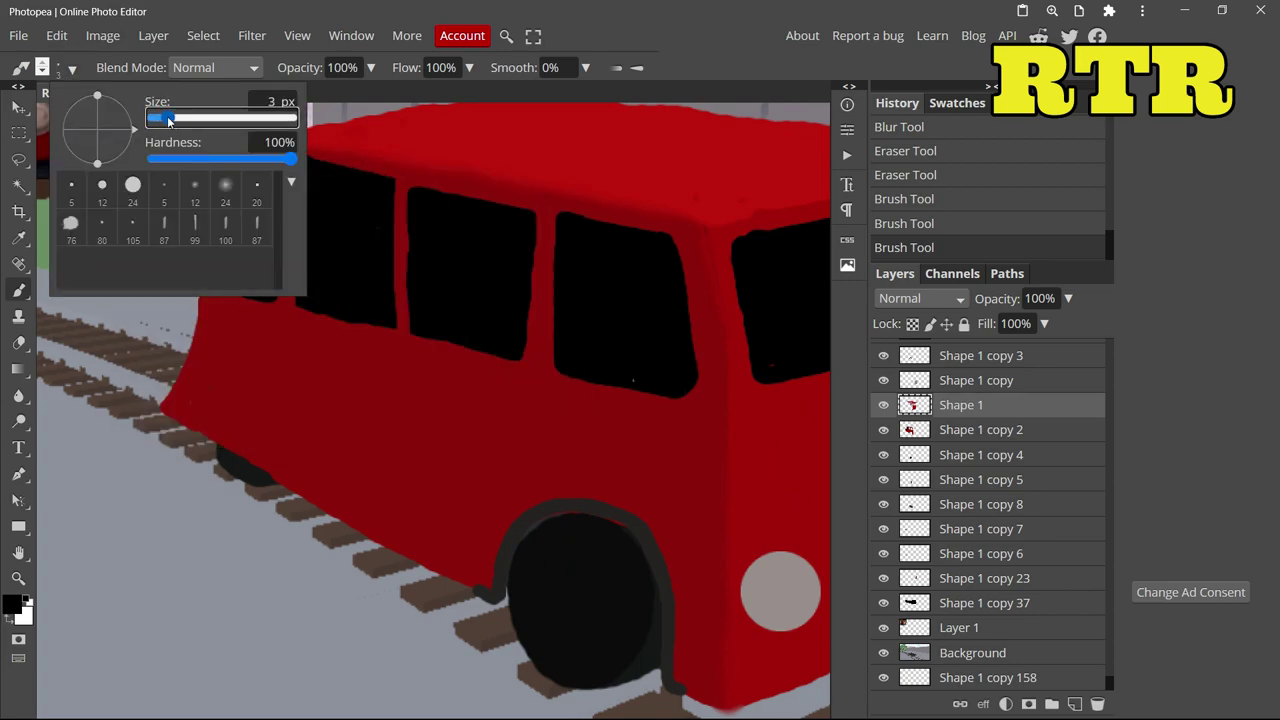
drag(229, 340, 307, 363)
key(ctrl+z)
scroll(980, 398, up, 20)
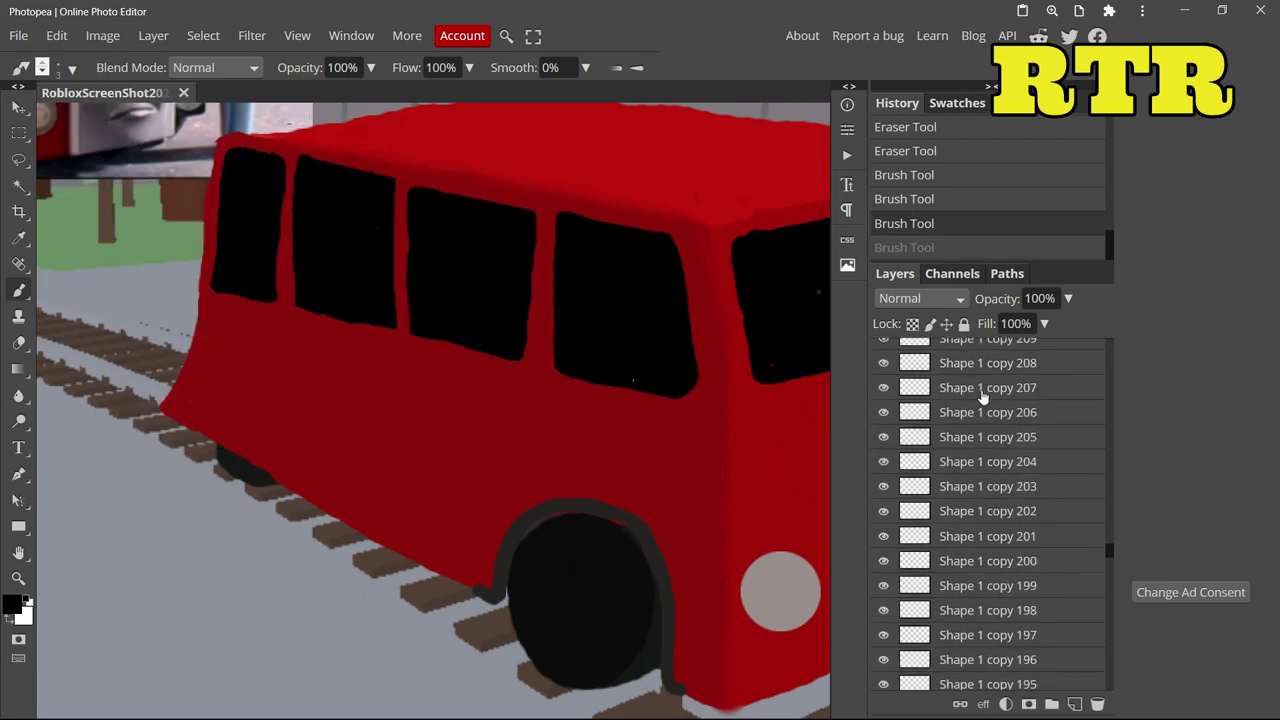
click(980, 390)
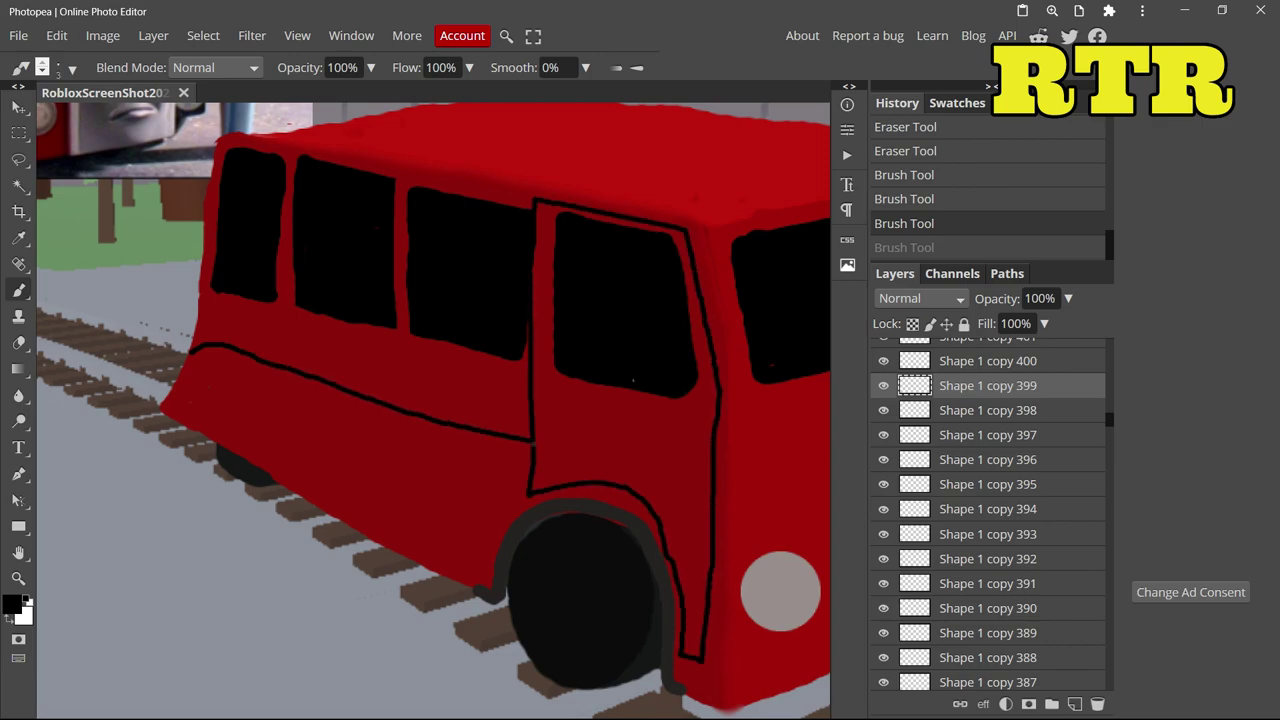
drag(533, 440, 533, 447)
scroll(533, 445, down, 3)
- Outline a dark grey crescent along the rear side of the near headlight on Shape 1 copy 456
scroll(398, 488, up, 4)
click(14, 604)
click(496, 398)
click(494, 422)
scroll(974, 416, up, 14)
click(975, 391)
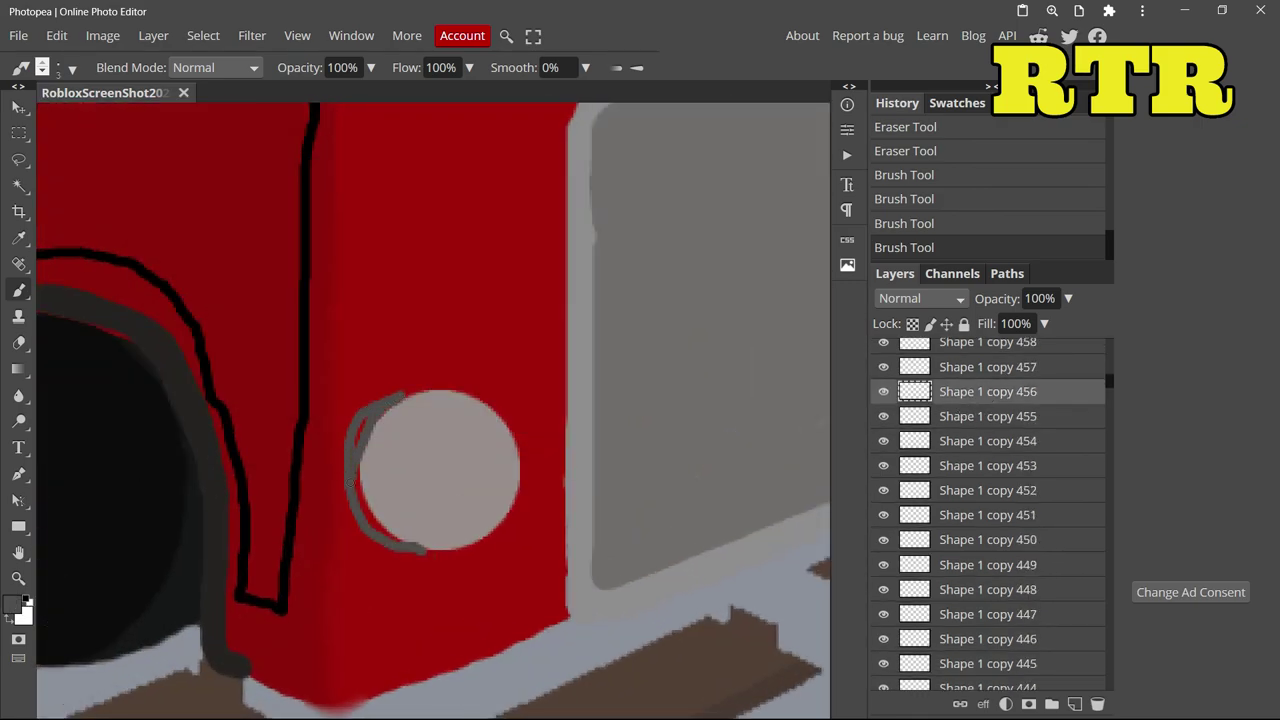
- Erase the parts of the dark grey crescent that overlap the near headlight's face
click(18, 342)
drag(400, 515, 470, 430)
drag(430, 480, 450, 455)
click(366, 330)
click(377, 335)
click(387, 339)
- Extend the crescent's lower end in dark grey, and trim its upper outer edge with a smaller eraser
click(18, 290)
scroll(388, 414, up, 1)
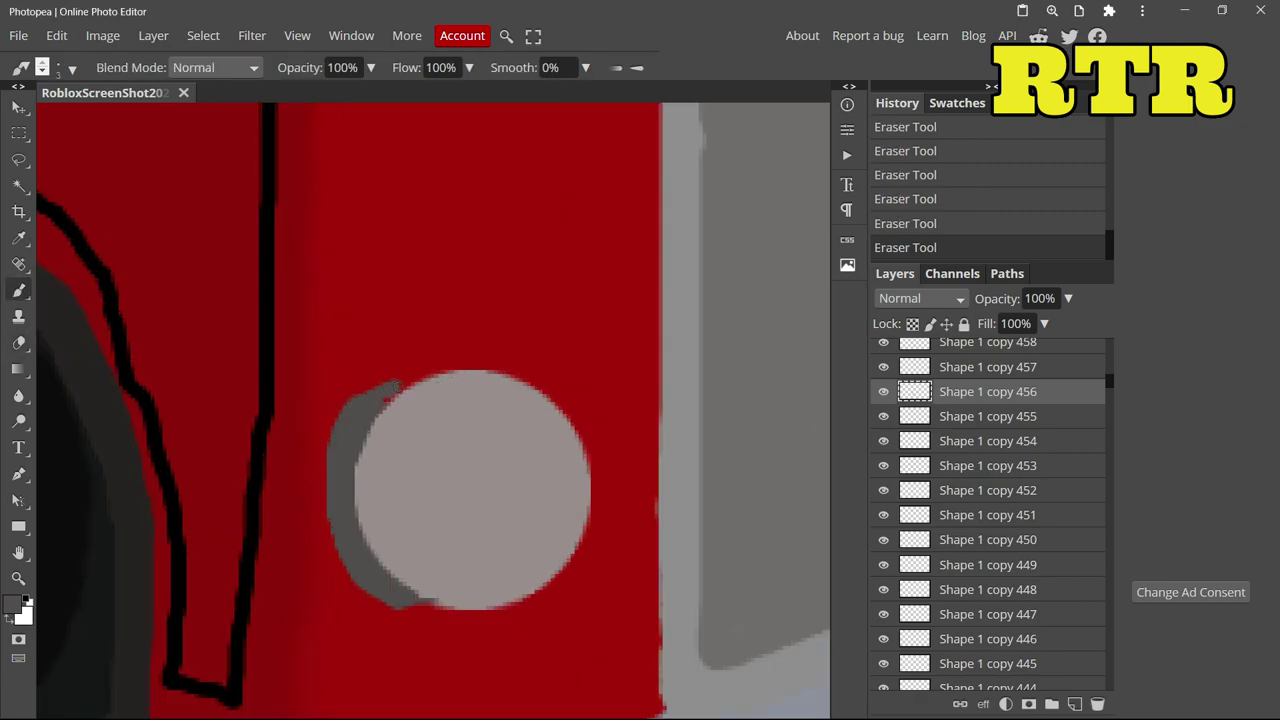
drag(403, 605, 456, 611)
scroll(385, 448, down, 3)
scroll(369, 408, up, 4)
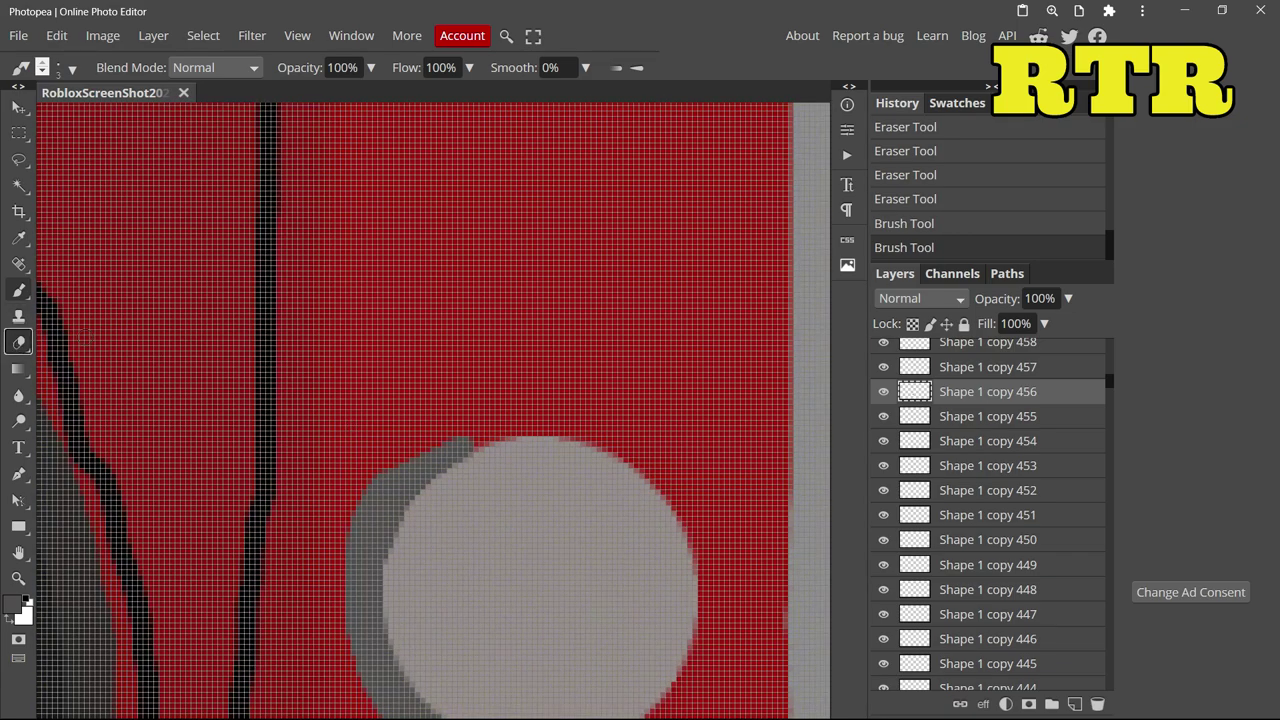
click(18, 342)
click(72, 69)
click(173, 118)
mouse_move(335, 558)
mouse_down()
mouse_move(366, 478)
mouse_move(466, 436)
mouse_up()
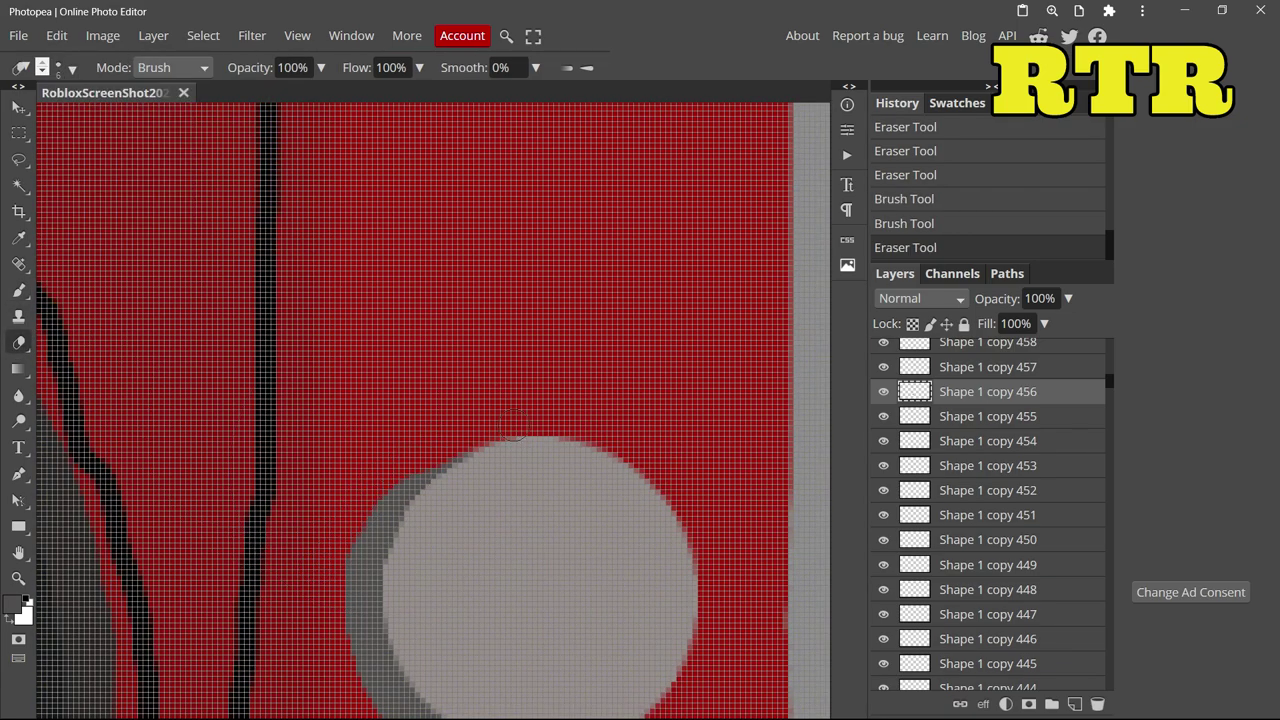
- Paint matching dark grey shading at the upper and lower inner edges of the far headlight
scroll(450, 456, down, 4)
scroll(557, 446, up, 3)
click(18, 290)
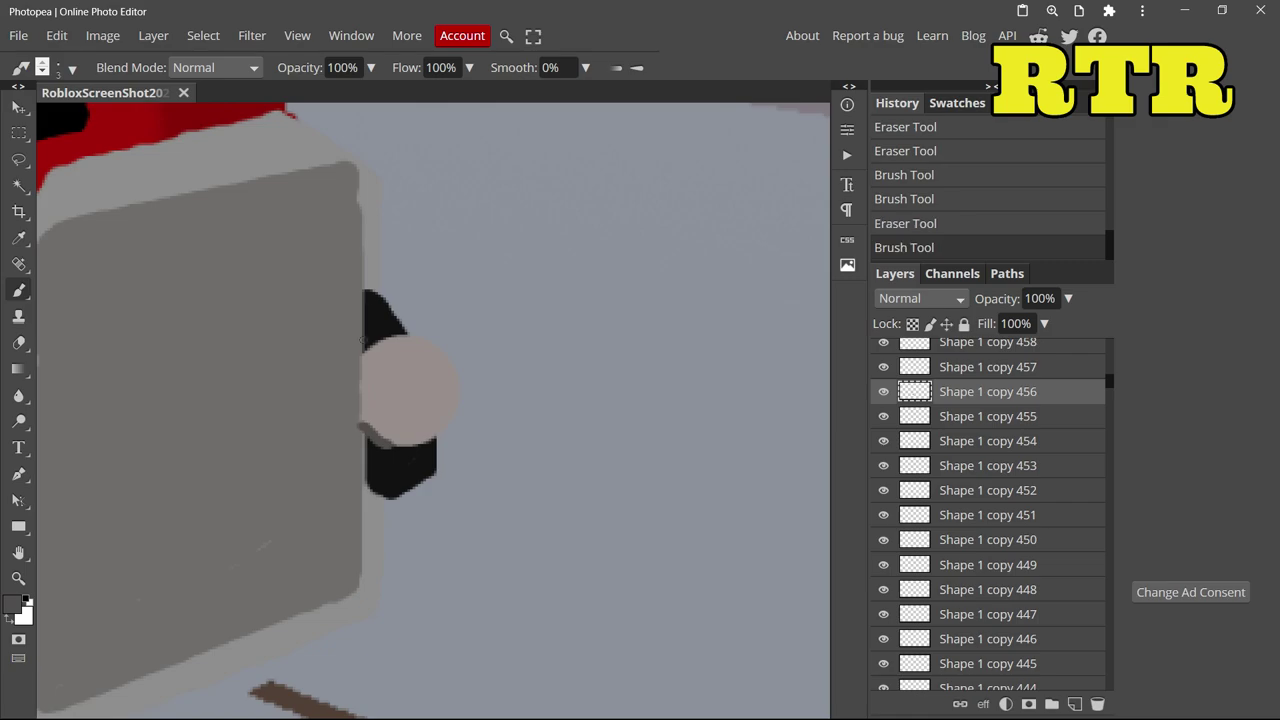
drag(380, 343, 385, 341)
- Outline a larger mudguard around the far headlight in the existing mudguard's near-black on Shape 1 copy 19, using a 3 px brush
click(18, 107)
click(408, 487)
click(409, 470)
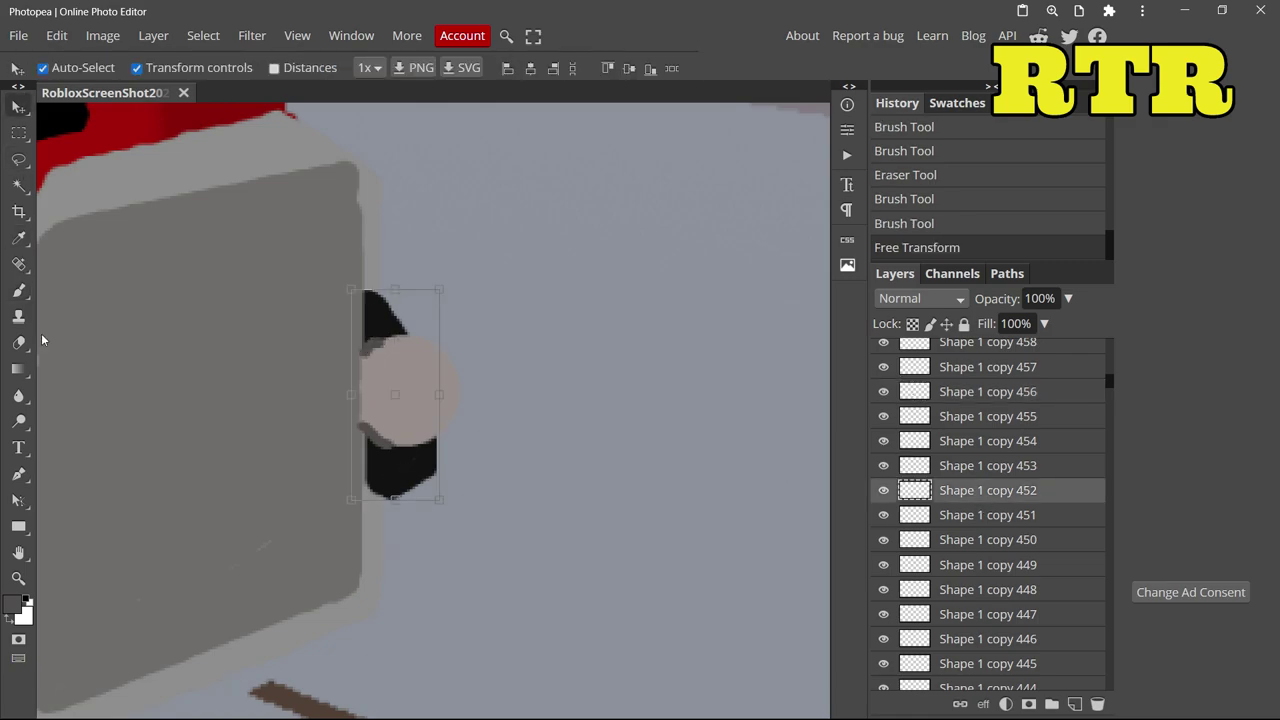
click(18, 290)
click(12, 605)
click(380, 486)
click(481, 423)
drag(366, 462, 366, 528)
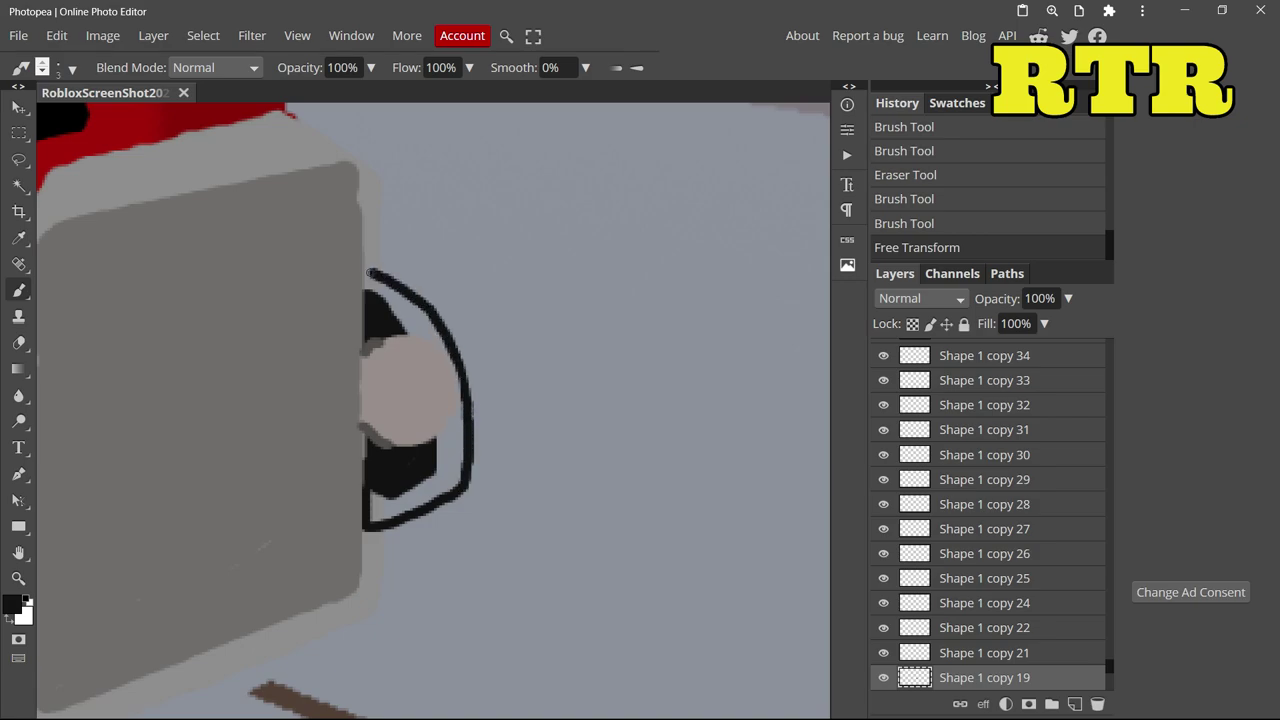
- Fill the inside of the far mudguard outline with near-black, enlarging the brush to 9 px
drag(382, 288, 412, 334)
click(66, 69)
drag(66, 118, 78, 118)
drag(373, 510, 401, 498)
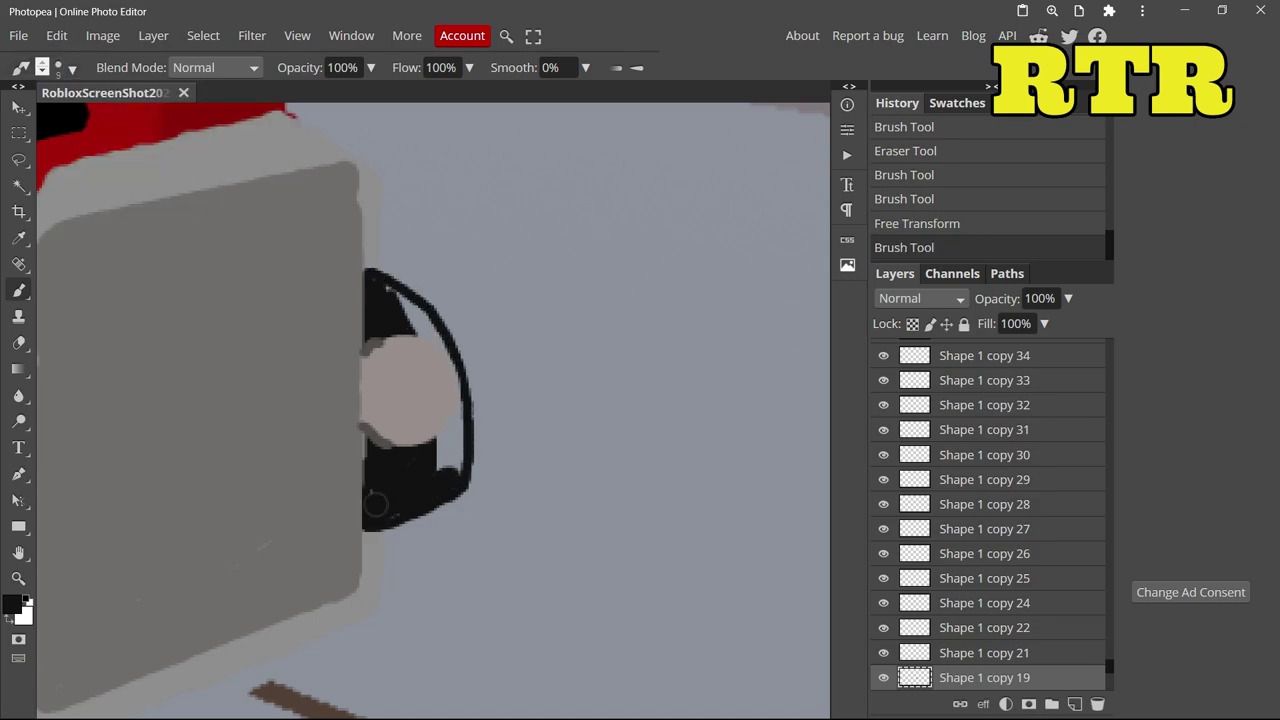
- Paint a dark grey wheel section beneath the far mudguard on Shape 1 copy 17
scroll(1000, 471, down, 3)
click(1000, 471)
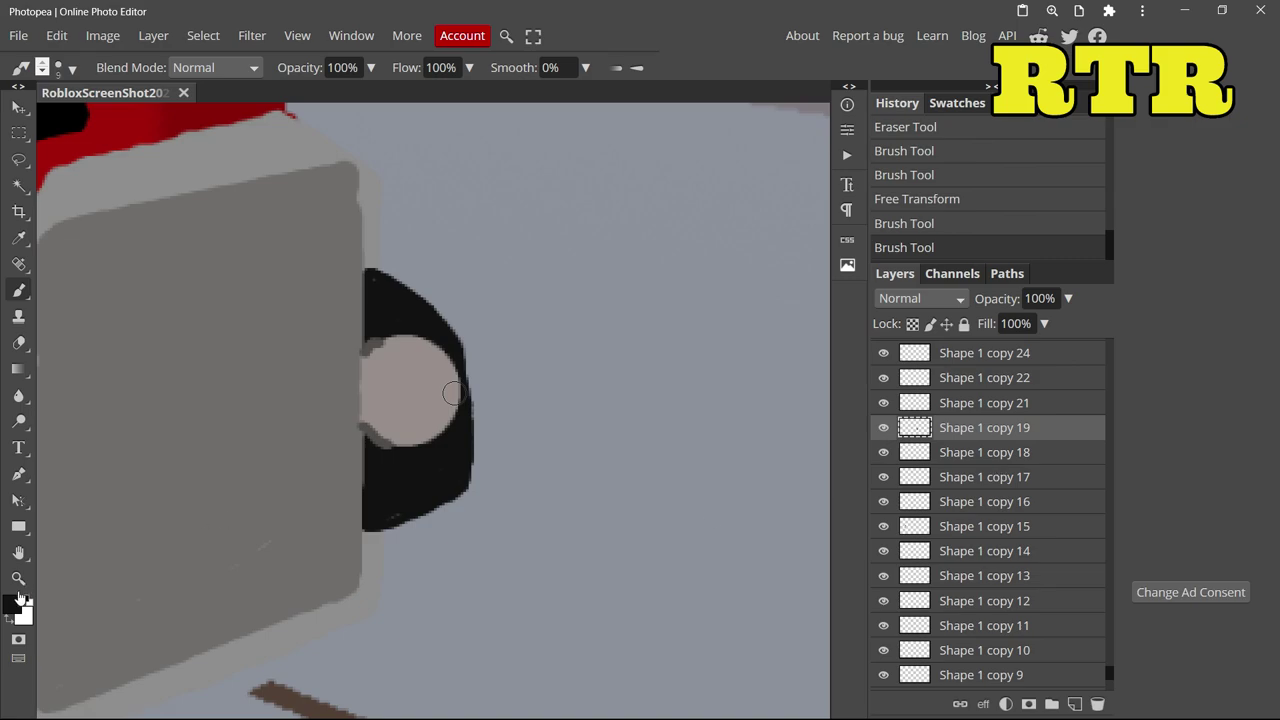
click(16, 599)
drag(205, 402, 148, 402)
click(482, 423)
mouse_move(452, 485)
mouse_down()
mouse_move(398, 595)
mouse_move(367, 595)
mouse_move(434, 530)
mouse_up()
- Trim the outer lower edge of the dark grey section beneath the far mudguard with the eraser
scroll(470, 500, down, 5)
scroll(395, 460, up, 3)
scroll(603, 571, up, 3)
key(e)
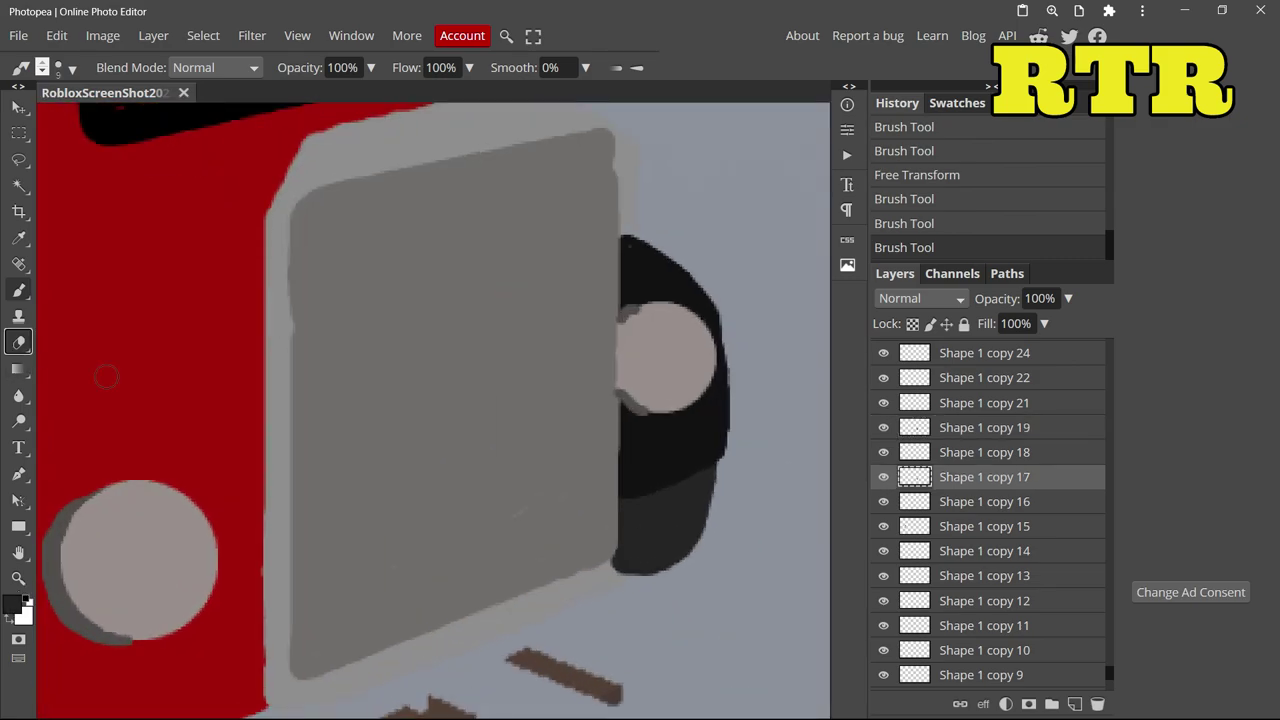
drag(694, 545, 724, 422)
- Set the brush to 36 px in a pale pinkish grey and select layer Shape 1 copy 247
scroll(695, 412, down, 4)
scroll(735, 398, up, 2)
click(12, 605)
click(162, 292)
click(482, 423)
click(65, 70)
click(194, 117)
click(19, 292)
click(65, 70)
click(198, 117)
click(472, 396)
scroll(969, 417, up, 20)
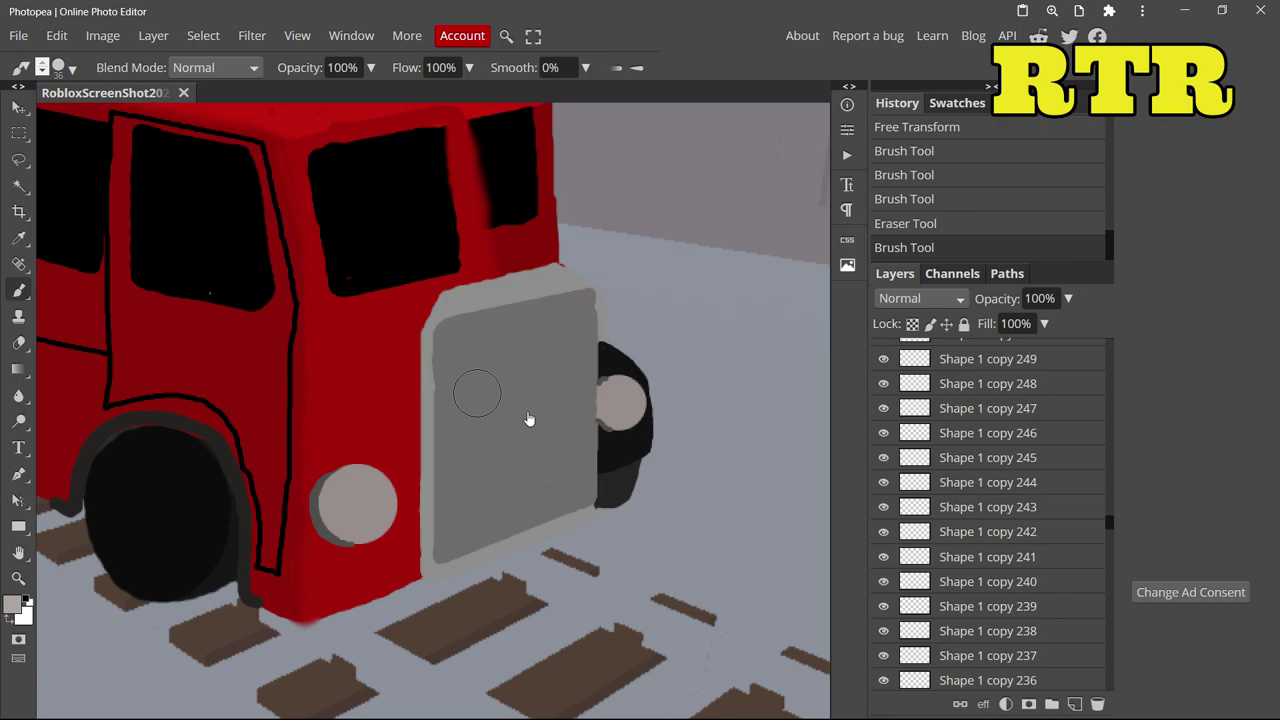
- Try to paint two round eyes on the grey front panel with 36 px brush dabs
click(480, 381)
click(560, 371)
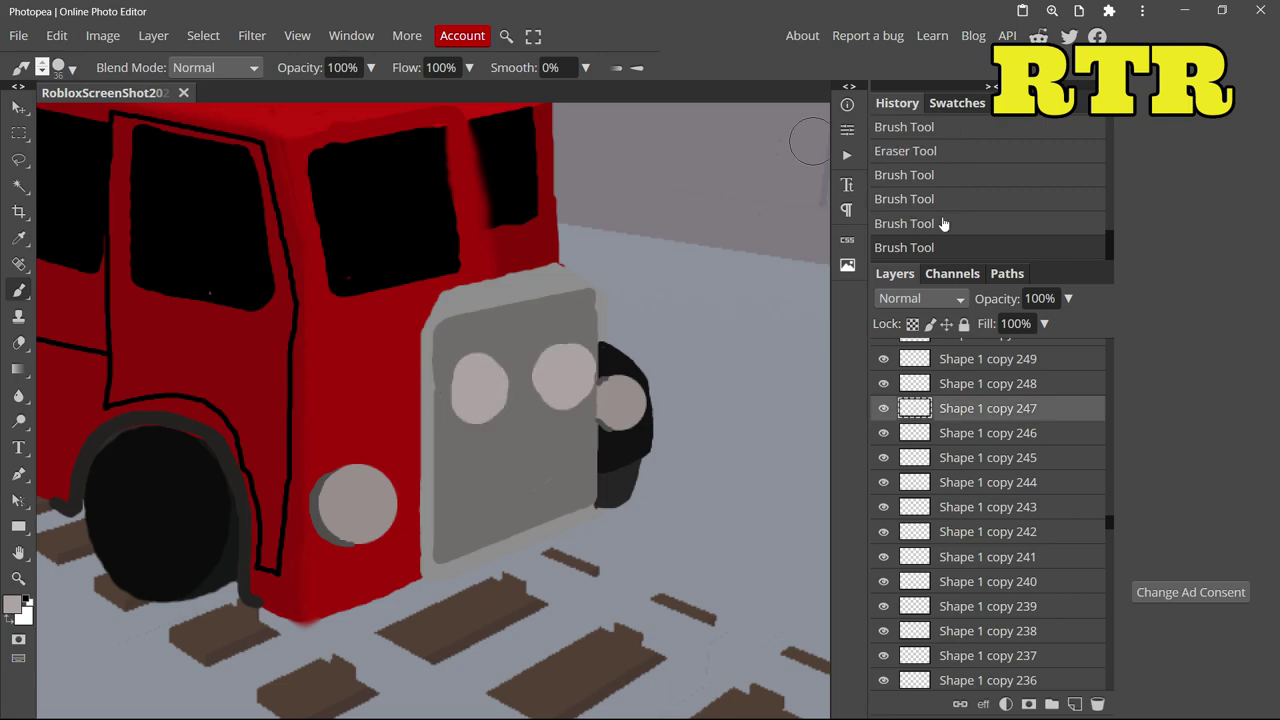
click(943, 223)
click(926, 200)
- Paint the near eye as a pale pinkish-grey oval on the front panel with a 9 px brush
scroll(579, 346, up, 3)
click(66, 70)
click(185, 117)
click(930, 180)
mouse_move(352, 488)
mouse_down()
mouse_move(362, 387)
mouse_move(399, 485)
mouse_move(361, 494)
mouse_move(423, 463)
mouse_move(387, 466)
mouse_move(414, 424)
mouse_move(384, 443)
mouse_move(400, 405)
mouse_move(408, 463)
mouse_move(527, 428)
mouse_up()
- Duplicate the eye layer, place the copy as the far eye beside the headlight, and resize it slightly
right_click(986, 408)
click(860, 265)
click(19, 108)
drag(486, 338, 493, 349)
- Paint a narrow near-black pupil along the inner left side of each eye with the 9 px brush
click(19, 291)
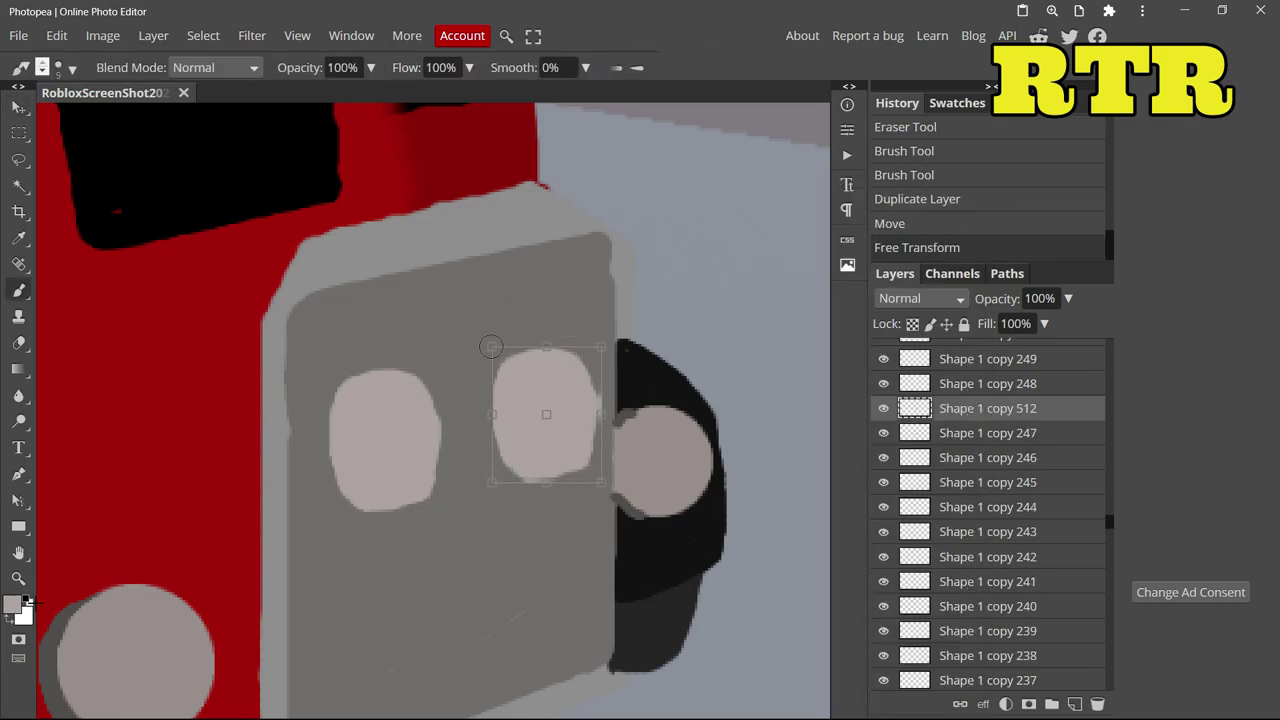
click(14, 604)
click(150, 396)
click(201, 420)
key(Return)
drag(341, 423, 343, 430)
drag(511, 443, 506, 408)
scroll(459, 445, down, 5)
scroll(345, 364, up, 3)
scroll(709, 658, up, 2)
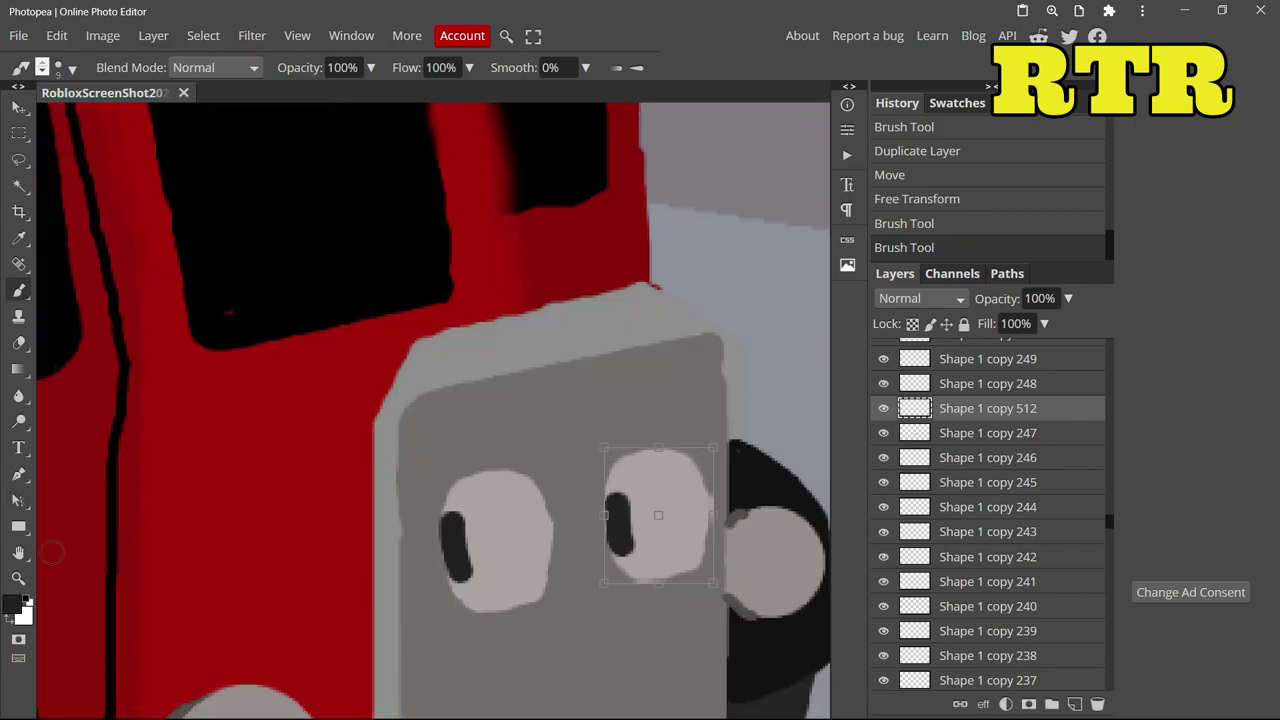
- Paint two thin near-black eyebrows above the eyes on the grey front panel with a 2 px brush
click(72, 67)
drag(172, 119, 165, 121)
click(449, 436)
drag(472, 420, 566, 438)
drag(649, 443, 697, 418)
scroll(690, 420, down, 2)
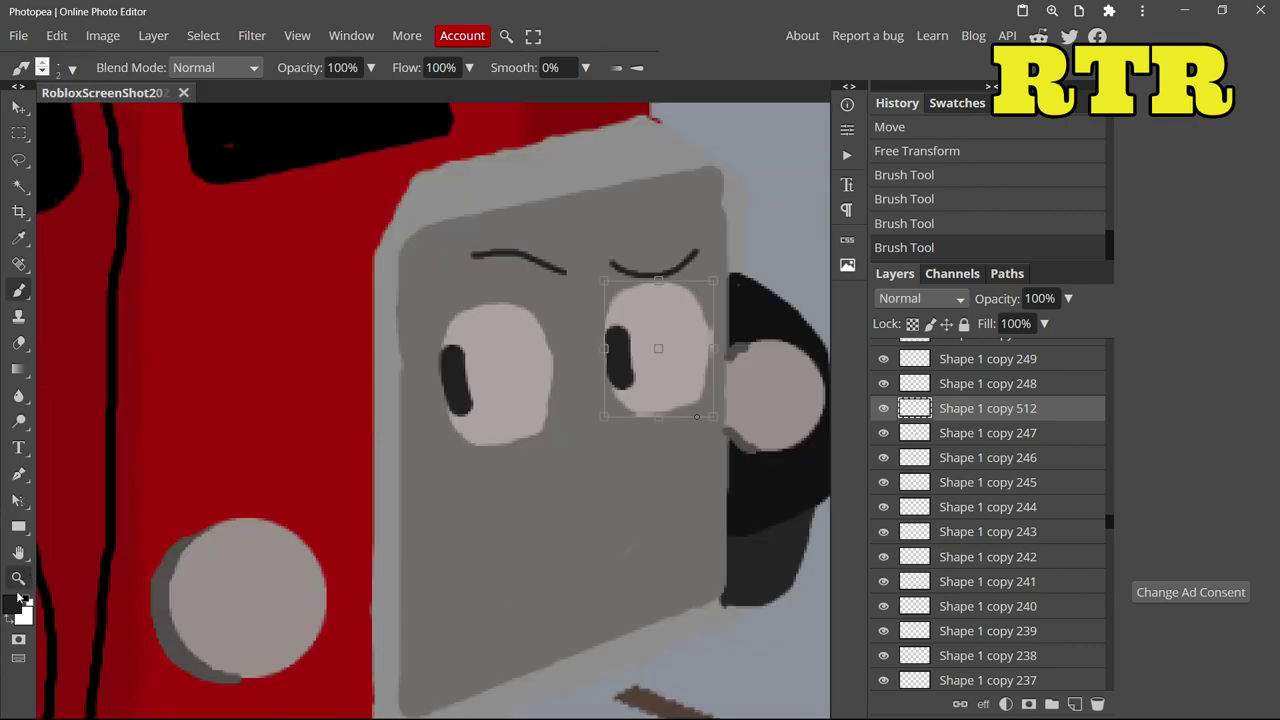
- Sample the front panel's grey as the foreground colour and erase the top edge of the far eye with an 11 px eraser
click(12, 603)
click(597, 570)
click(19, 343)
click(72, 68)
click(180, 118)
click(649, 295)
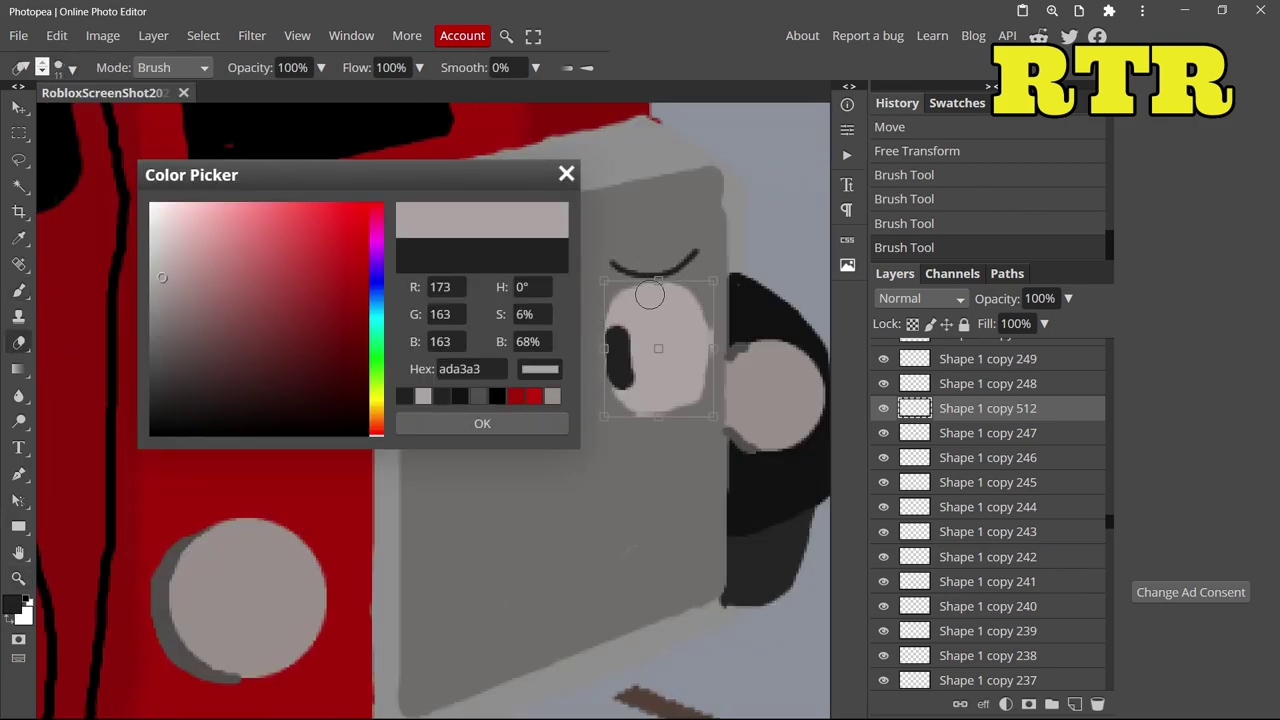
click(509, 559)
click(482, 423)
drag(674, 293, 692, 300)
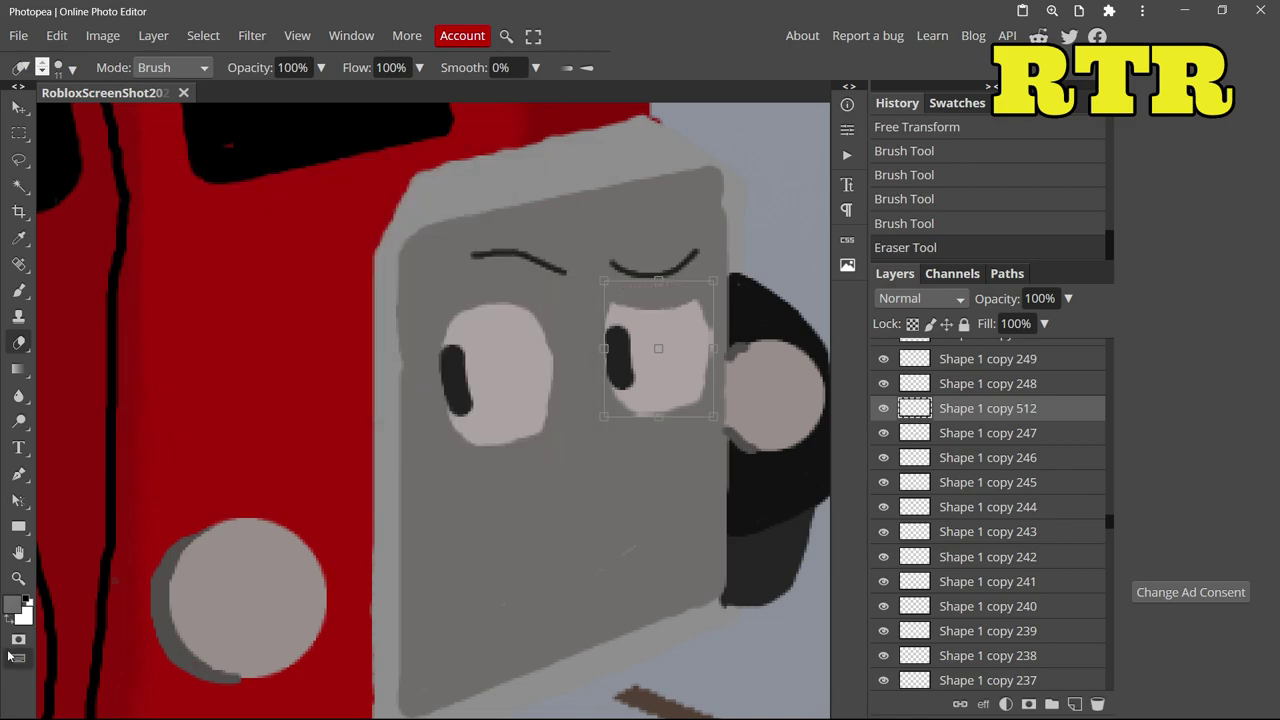
- Paint a thin nose line and a frowning mouth below the eyes in darker grey with the 2 px brush
click(12, 603)
click(160, 337)
click(482, 423)
click(18, 290)
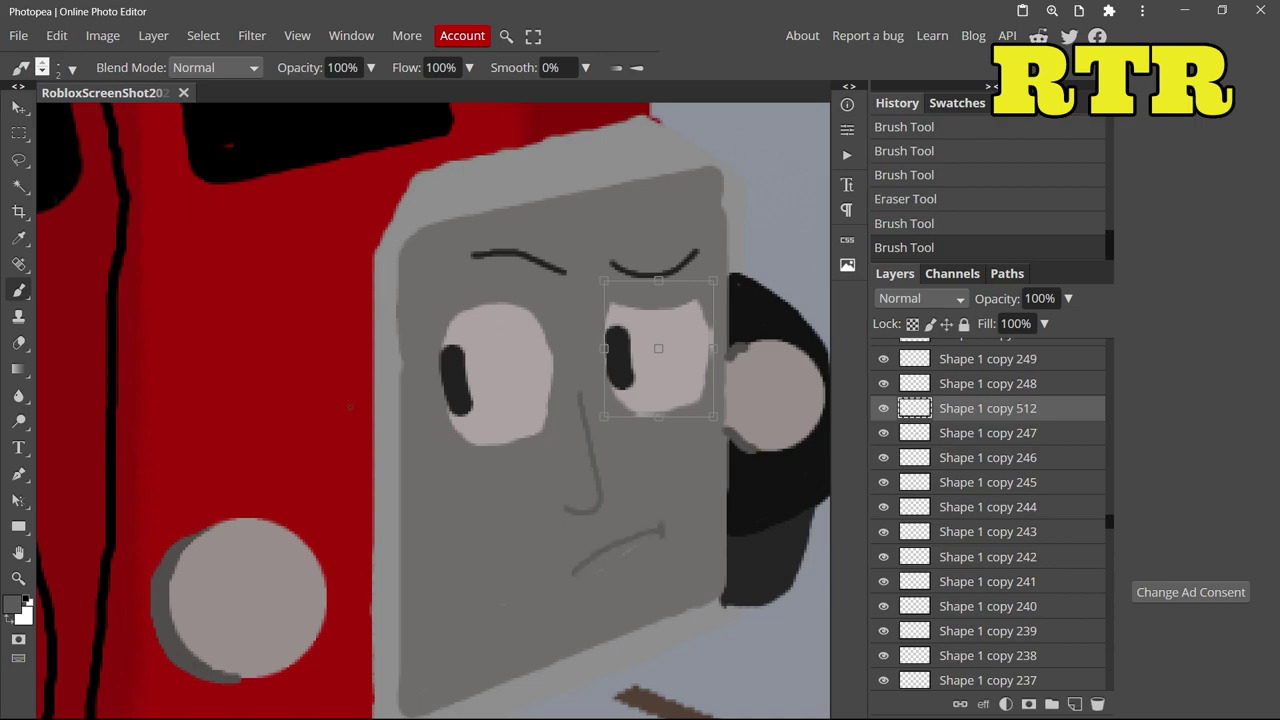
- Move the layer Shape 1 copy 261 between Layer 1 and the Background layer
scroll(350, 407, down, 8)
scroll(980, 400, up, 4)
drag(976, 394, 972, 690)
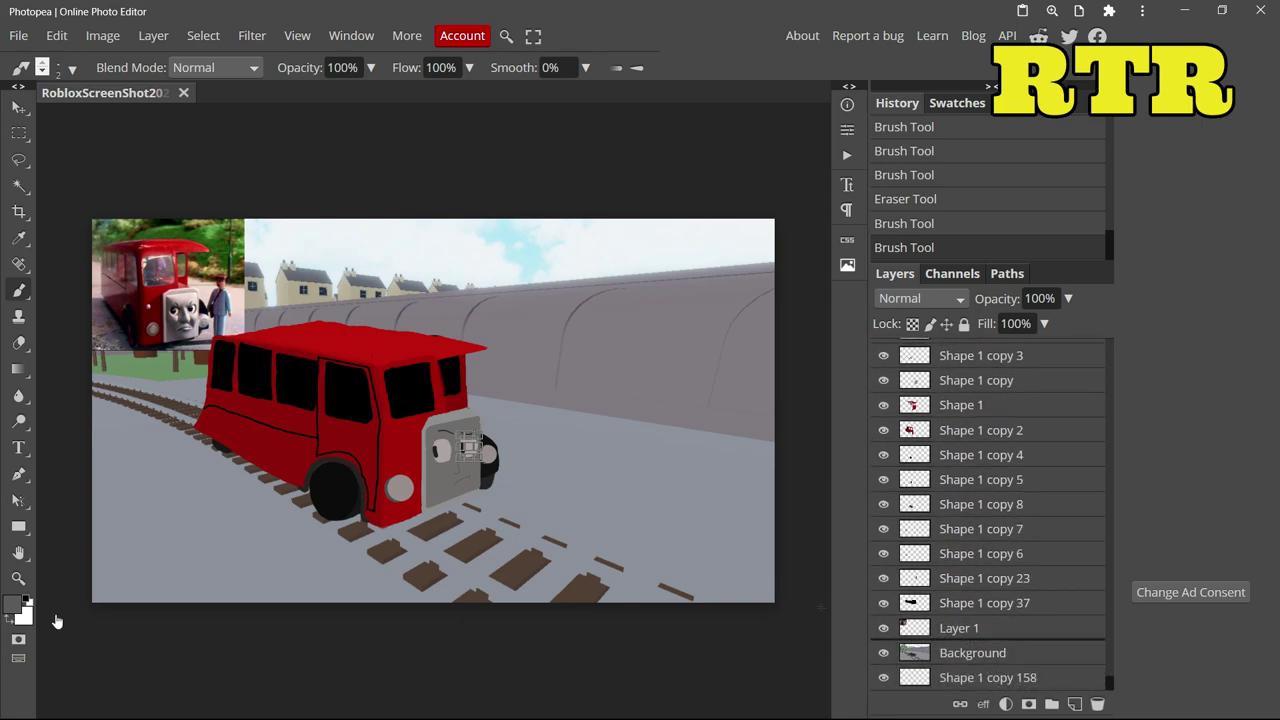
- Cover the railway track around the bus with the sampled ground grey, enlarging the brush to 107 px
click(13, 604)
click(320, 566)
key(Return)
click(72, 69)
drag(150, 118, 195, 118)
mouse_move(428, 570)
mouse_down()
mouse_move(495, 642)
mouse_move(705, 592)
mouse_move(604, 578)
mouse_up()
click(72, 69)
drag(195, 118, 215, 118)
drag(88, 391, 416, 580)
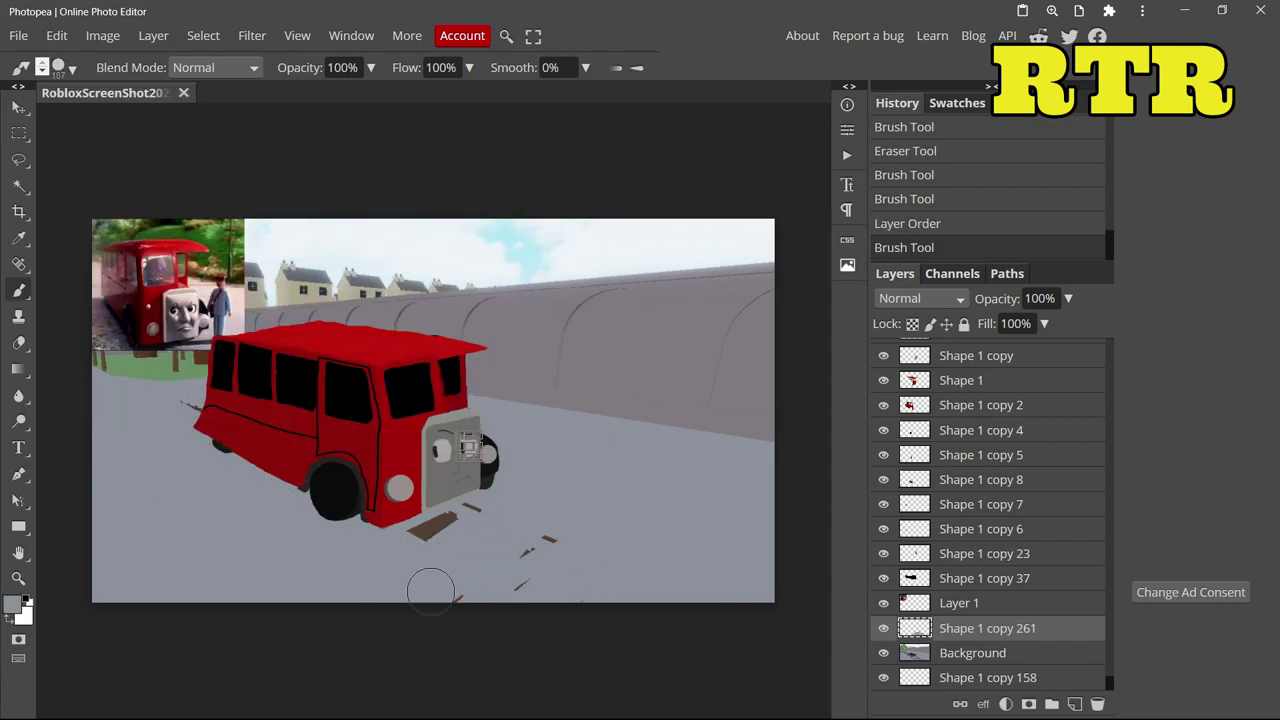
drag(114, 408, 112, 398)
- Paint the bus's shadow on the ground in front and to its near side in darker grey with a 69 px brush
click(15, 605)
click(682, 385)
key(Return)
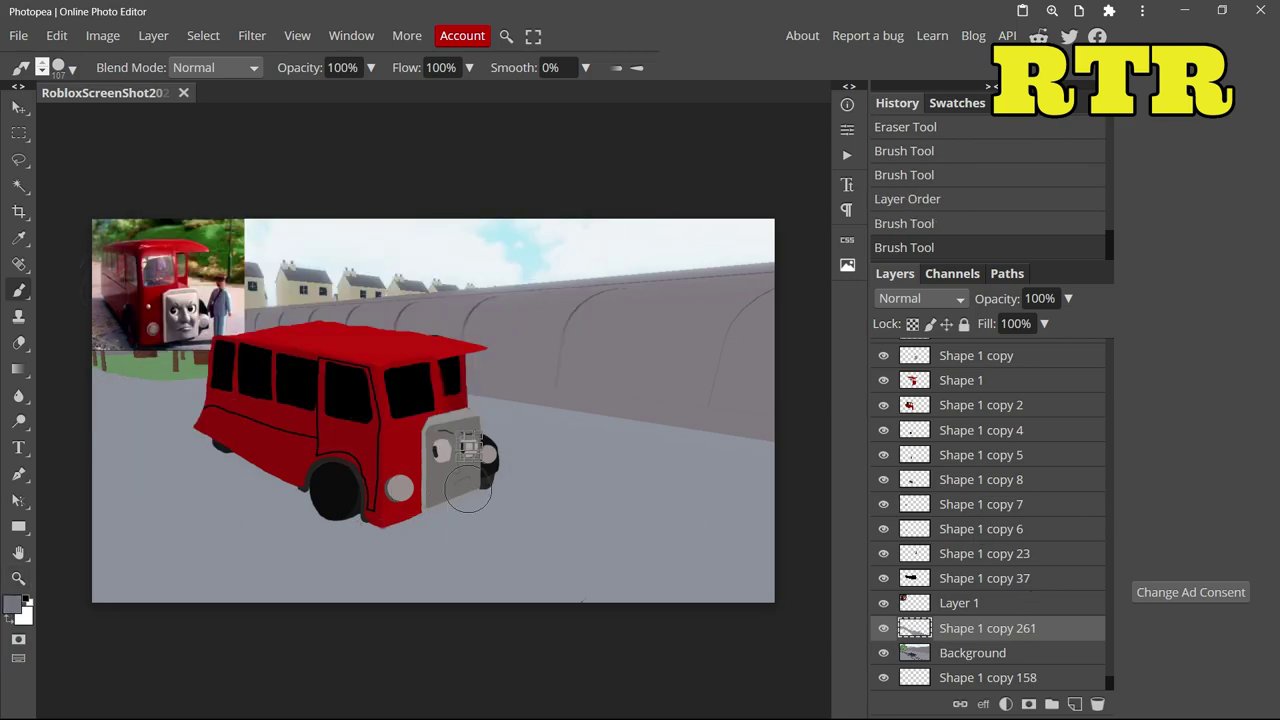
click(72, 67)
drag(230, 115, 205, 115)
mouse_move(470, 495)
mouse_down()
mouse_move(410, 570)
mouse_move(342, 595)
mouse_move(265, 595)
mouse_move(313, 537)
mouse_up()
mouse_move(192, 593)
mouse_down()
mouse_move(105, 505)
mouse_move(215, 430)
mouse_move(214, 592)
mouse_move(265, 480)
mouse_move(187, 471)
mouse_up()
drag(193, 569, 150, 536)
drag(150, 540, 209, 663)
- Select the reference picture in the image's corner and delete its layer
click(18, 107)
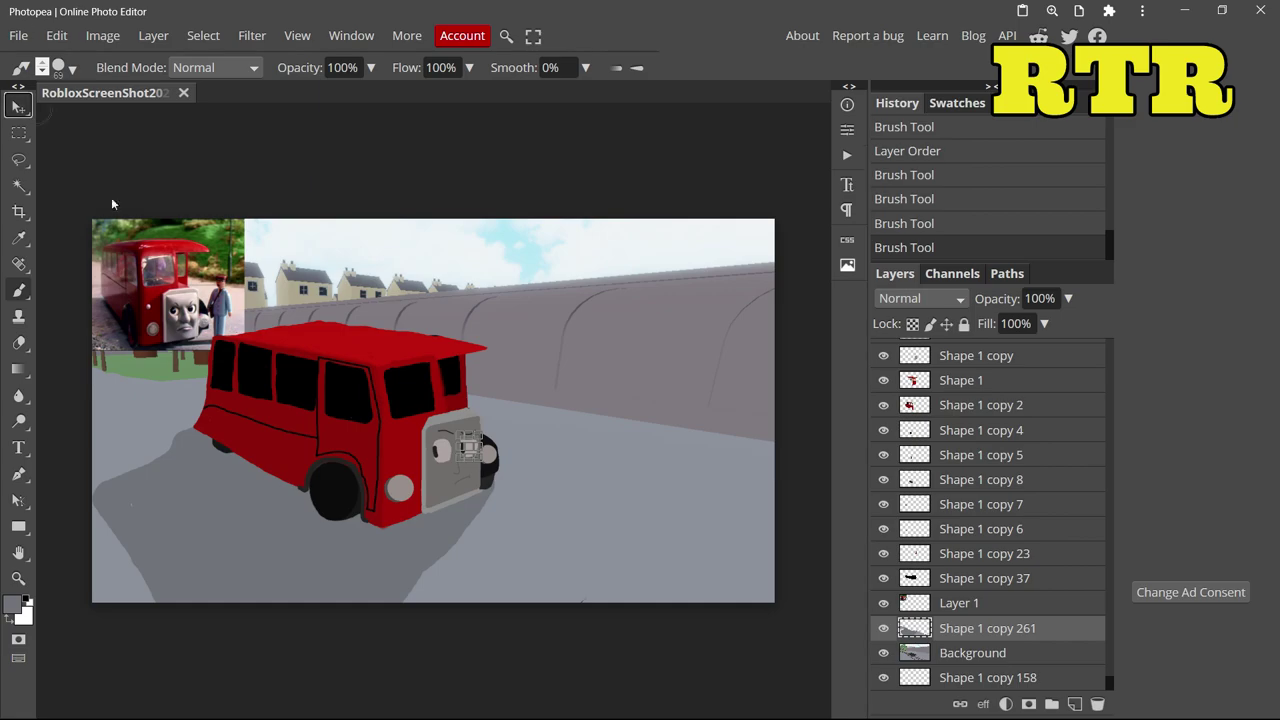
click(163, 246)
right_click(967, 603)
click(983, 212)
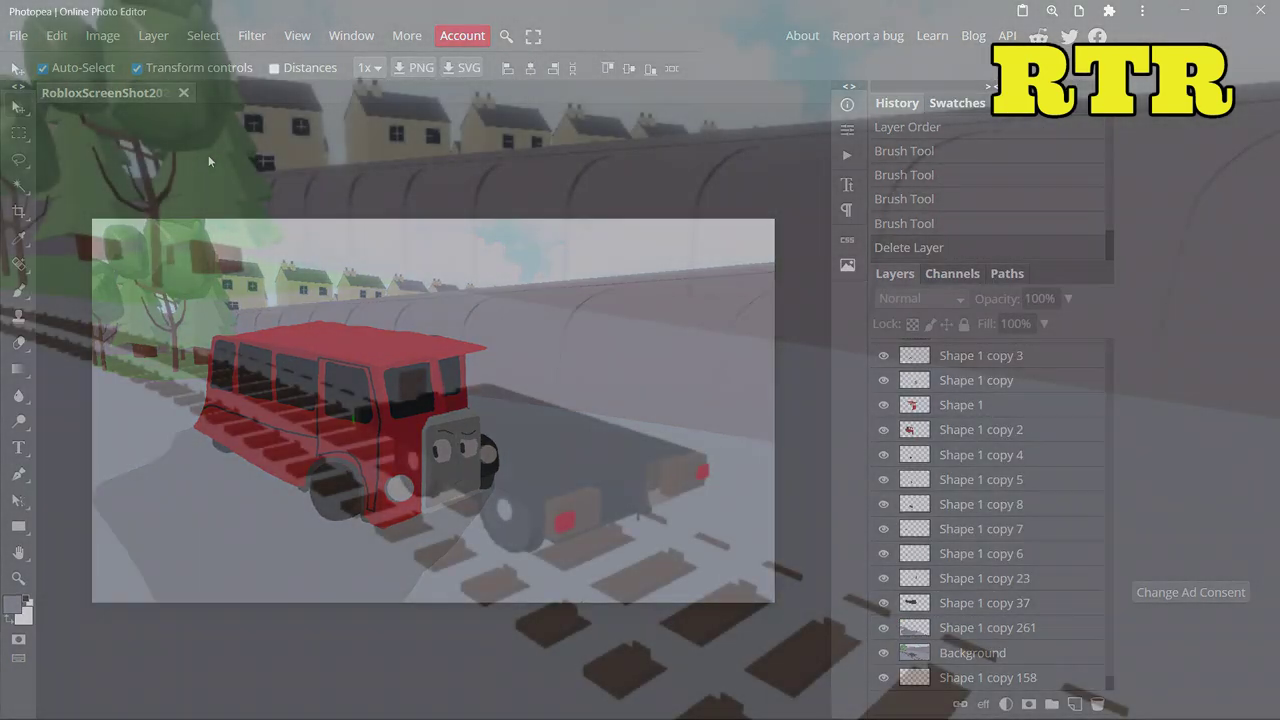